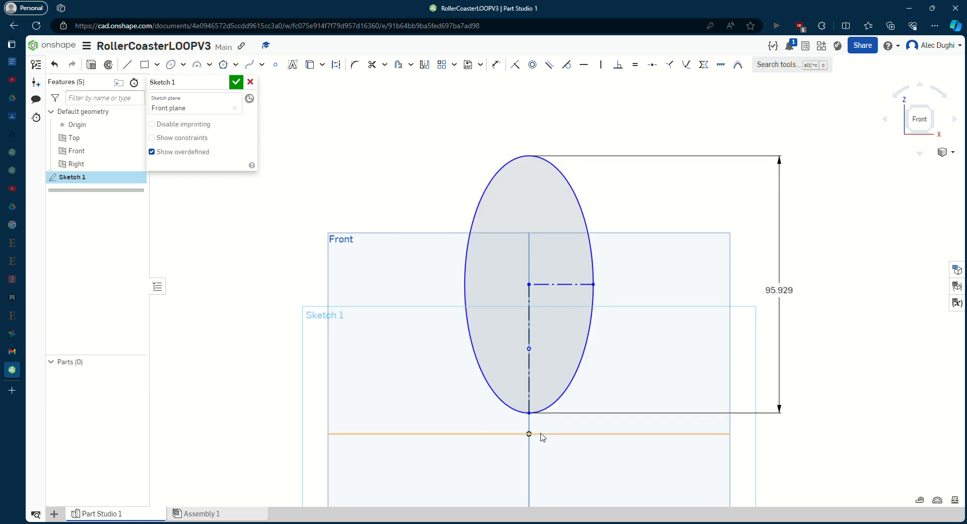
Move the ellipse's height dimension closer to the profile and set the height to 95 mm
left_click_drag(781, 292, 670, 294)
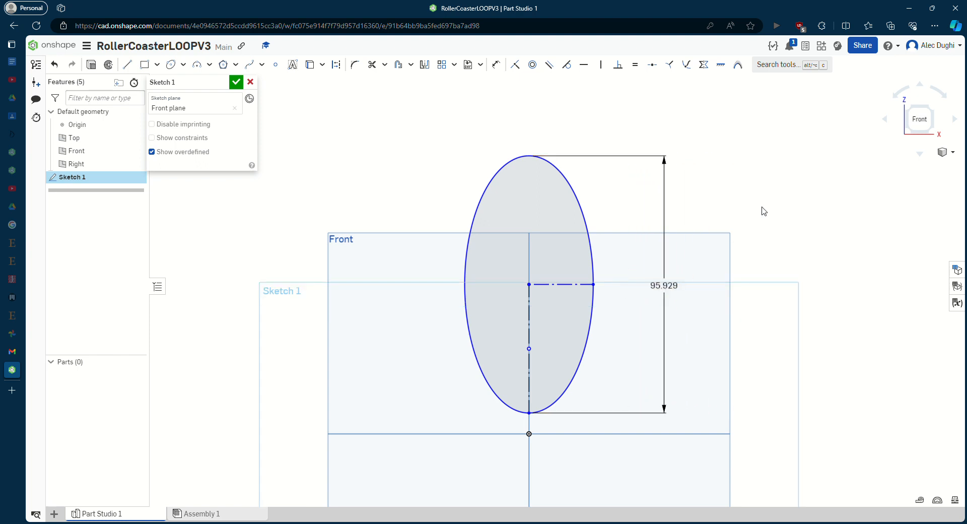
double_click(674, 286)
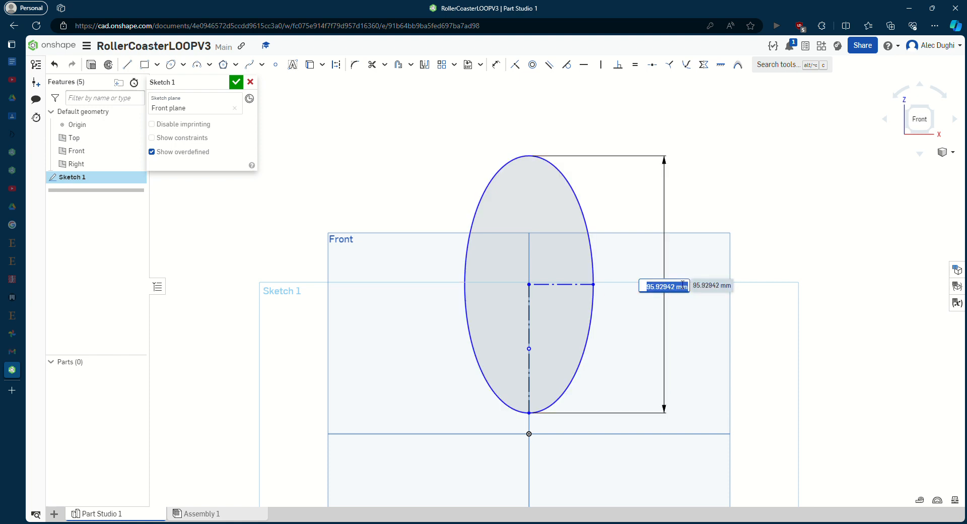
type("95")
key("Return")
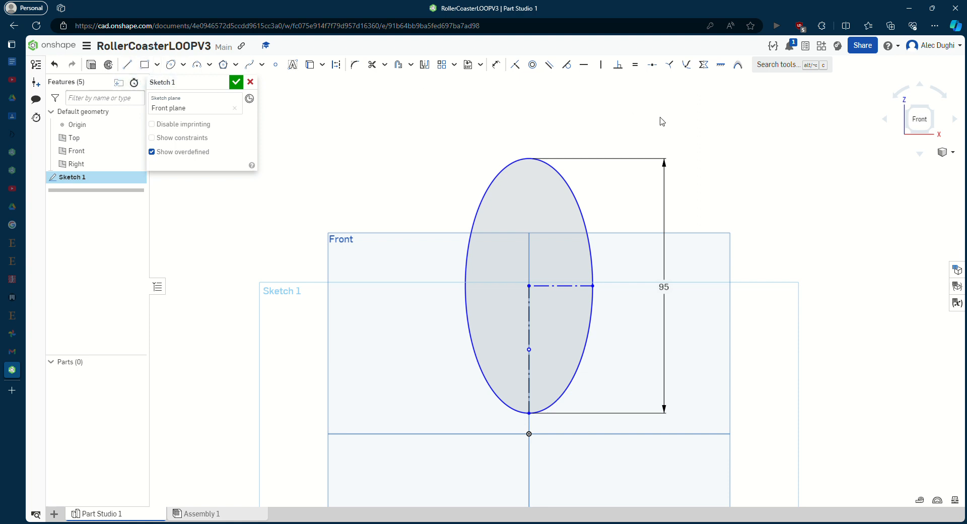
Add a horizontal width dimension above the ellipse
left_click(496, 64)
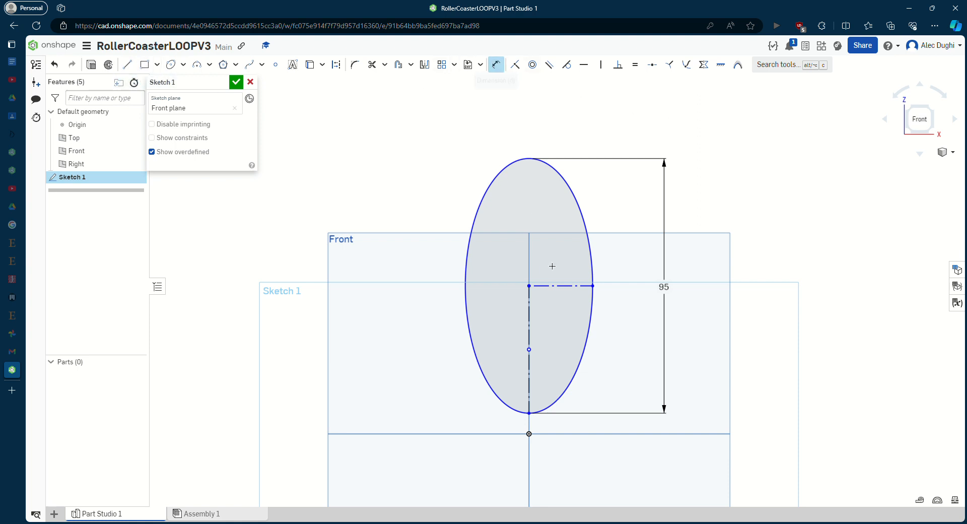
left_click(587, 228)
left_click(530, 117)
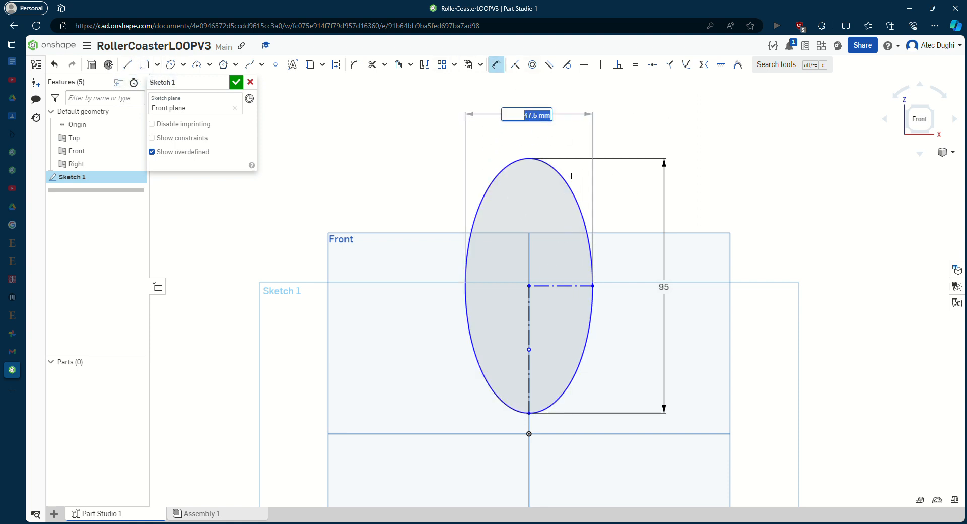
key("Return")
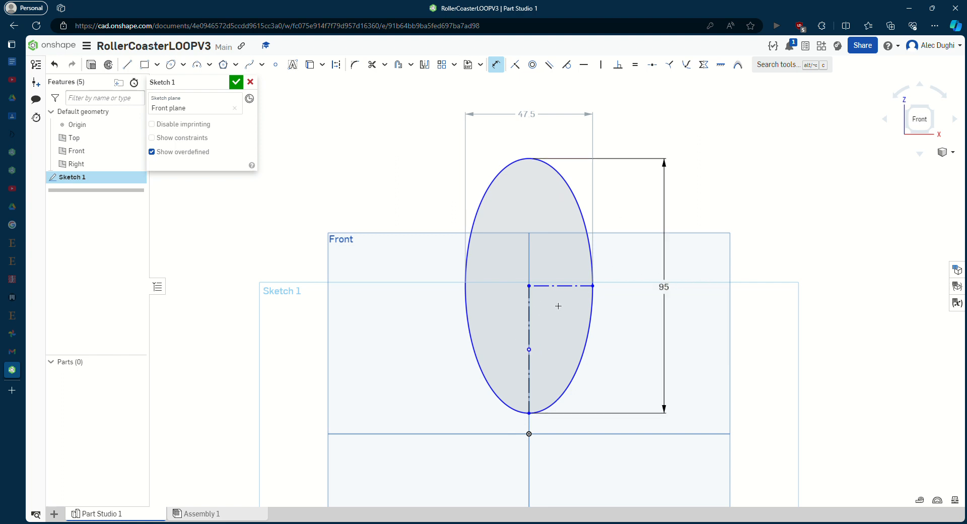
key("Escape")
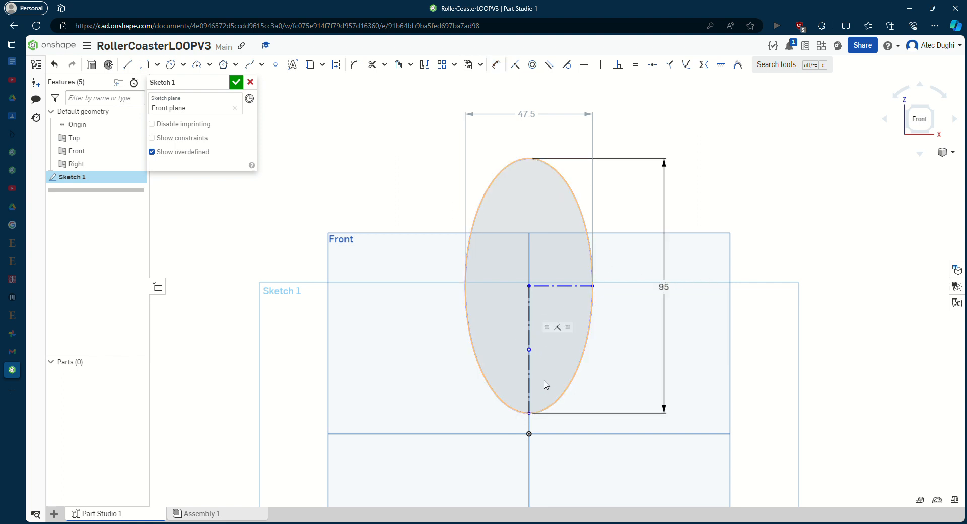
Delete the vertical and horizontal construction lines inside the ellipse
left_click_drag(540, 377, 519, 313)
key("Delete")
left_click(556, 286)
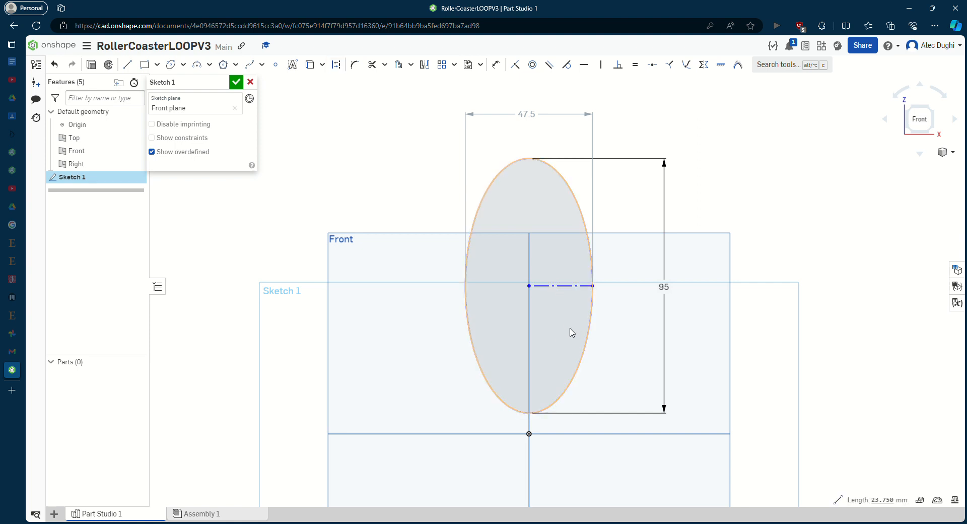
key("Delete")
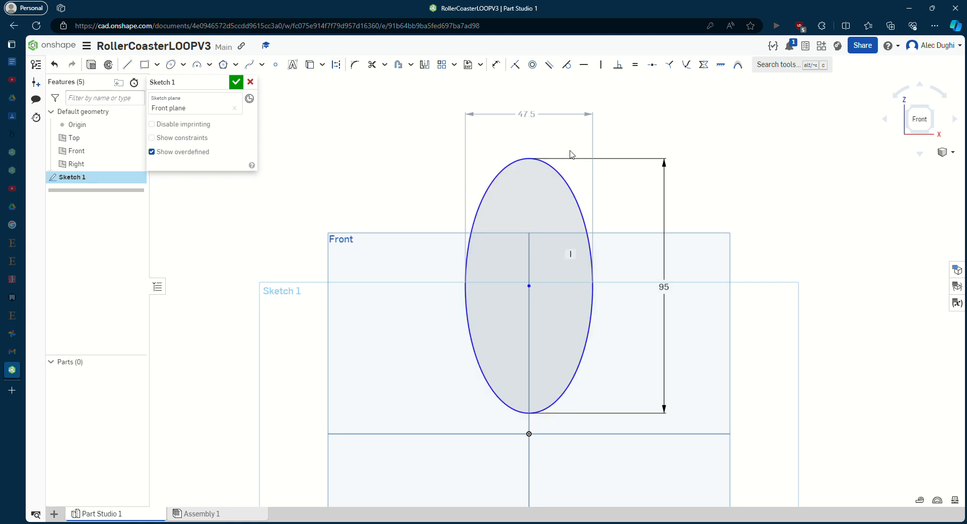
Replace the reference width dimension above the ellipse with a driving width dimension of 47.5 mm
left_click(530, 123)
key("Delete")
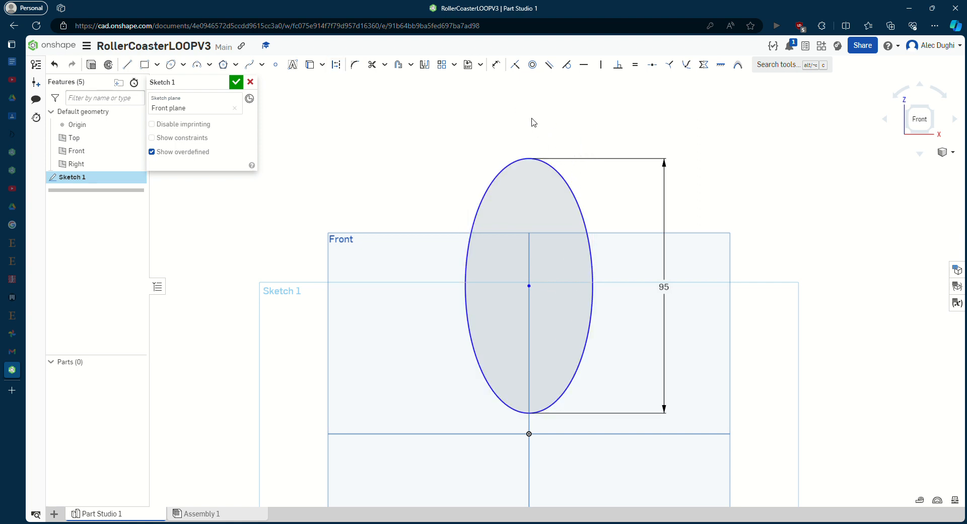
left_click(496, 65)
left_click(525, 162)
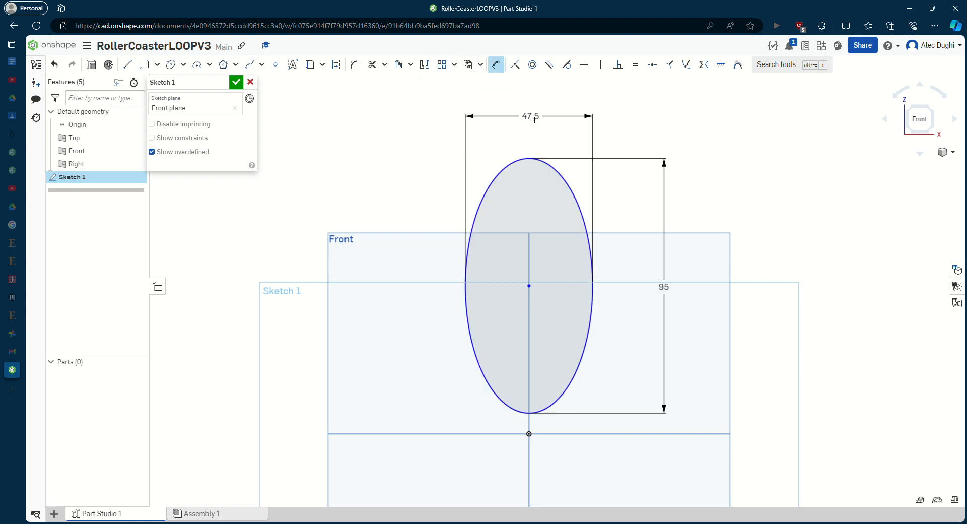
left_click(622, 138)
key("Return")
key("Escape")
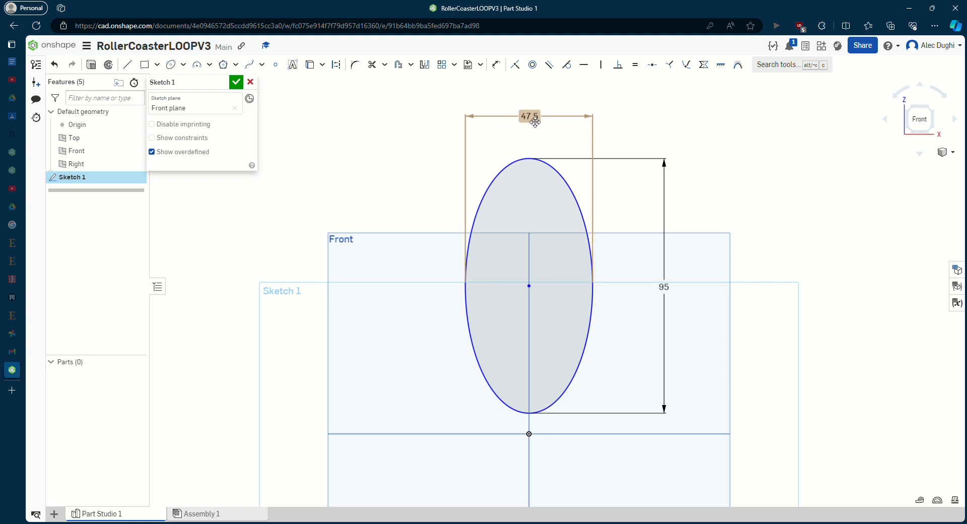
Try ellipse widths of 50 mm and 95 mm, and set the width back to 47.5 mm
double_click(529, 115)
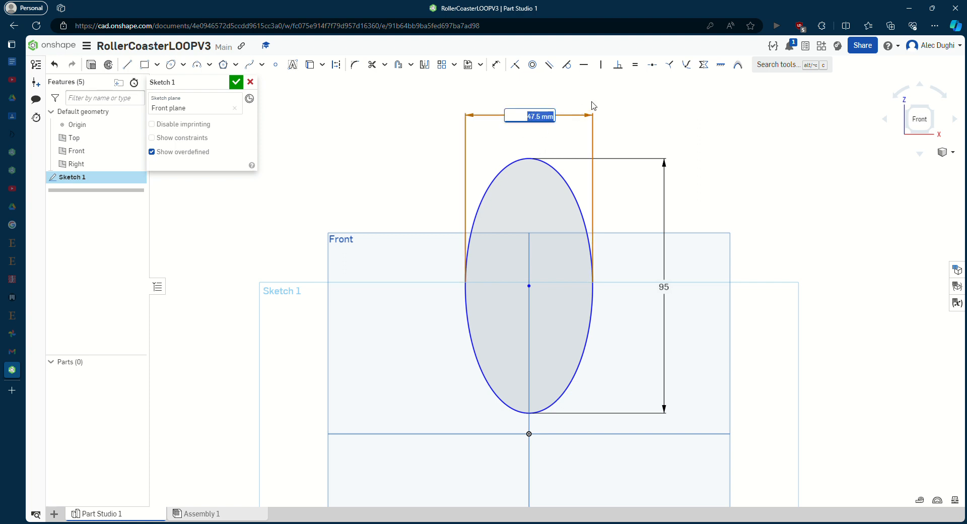
type("50")
key("Return")
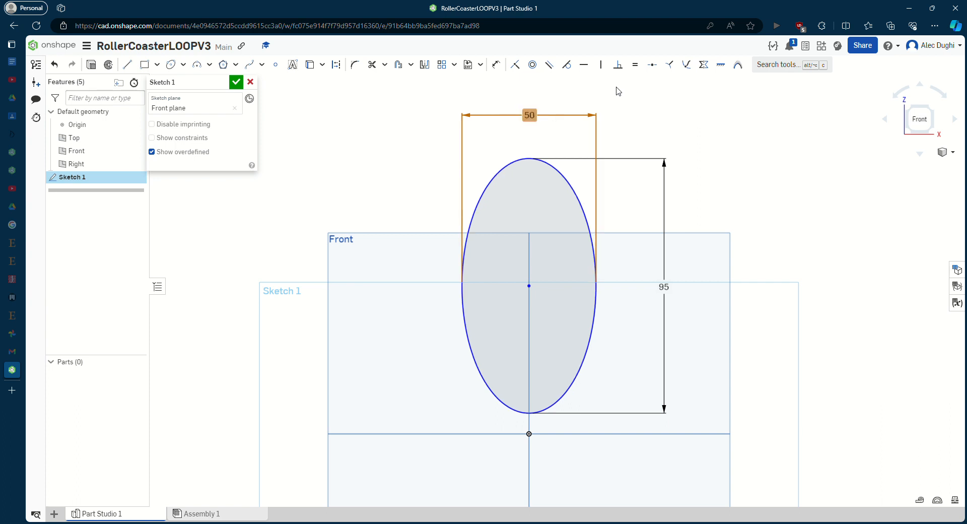
double_click(530, 119)
type("95")
key("Return")
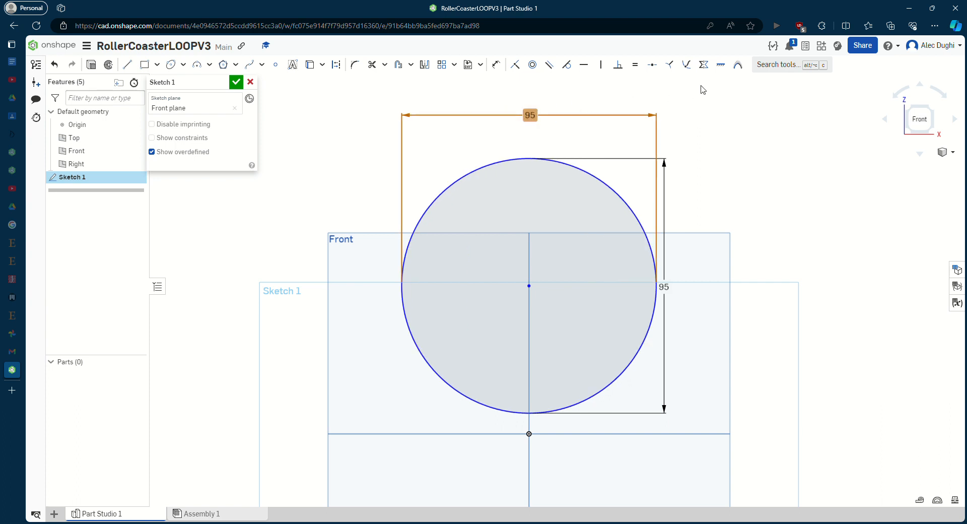
double_click(529, 117)
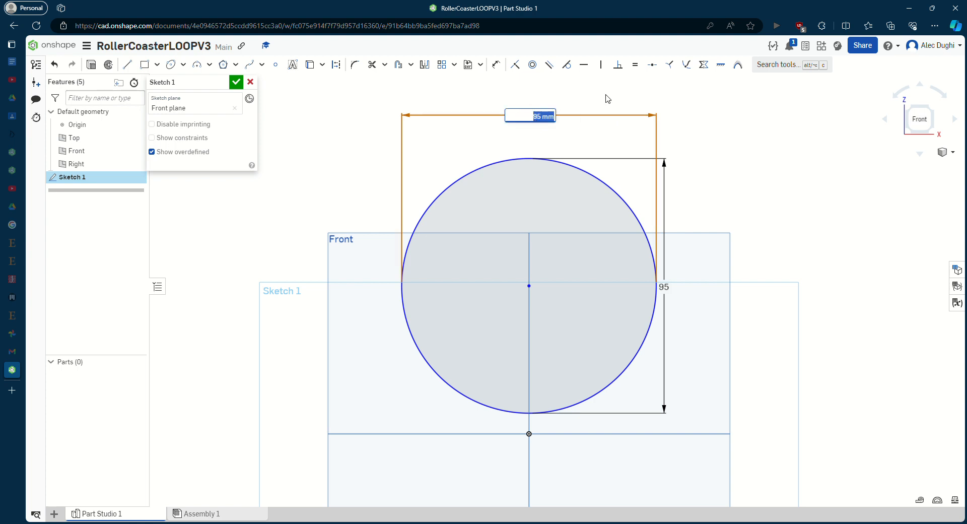
type("47.5")
key("Return")
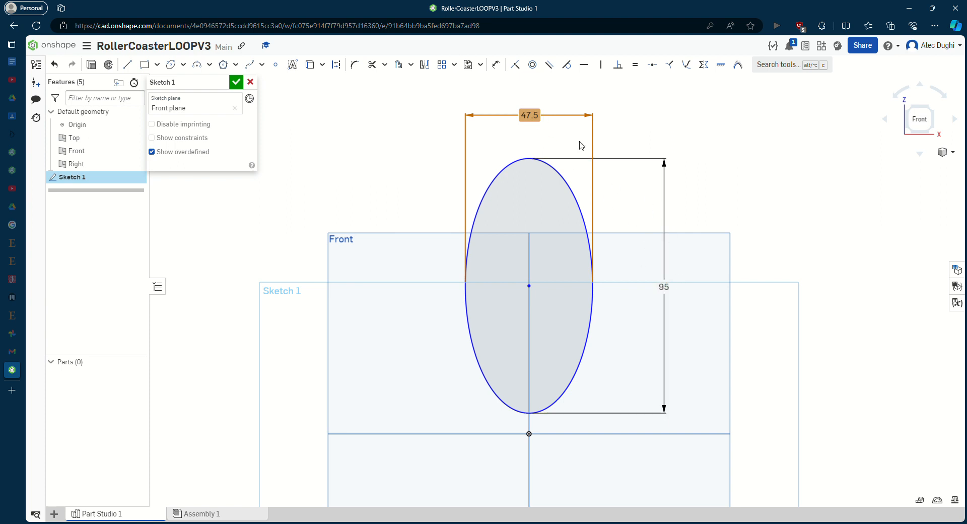
Try to start an equation with "=" as the value of the ellipse's width dimension
double_click(534, 117)
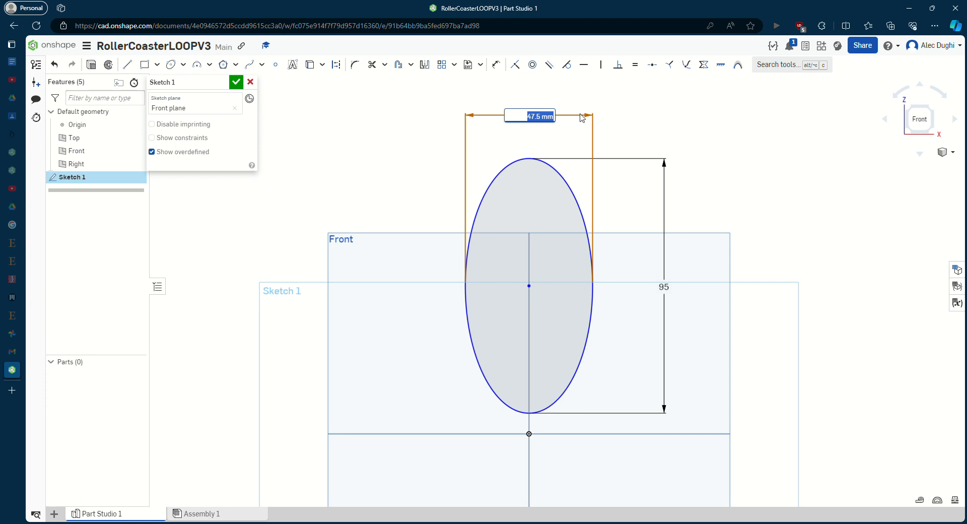
type("=")
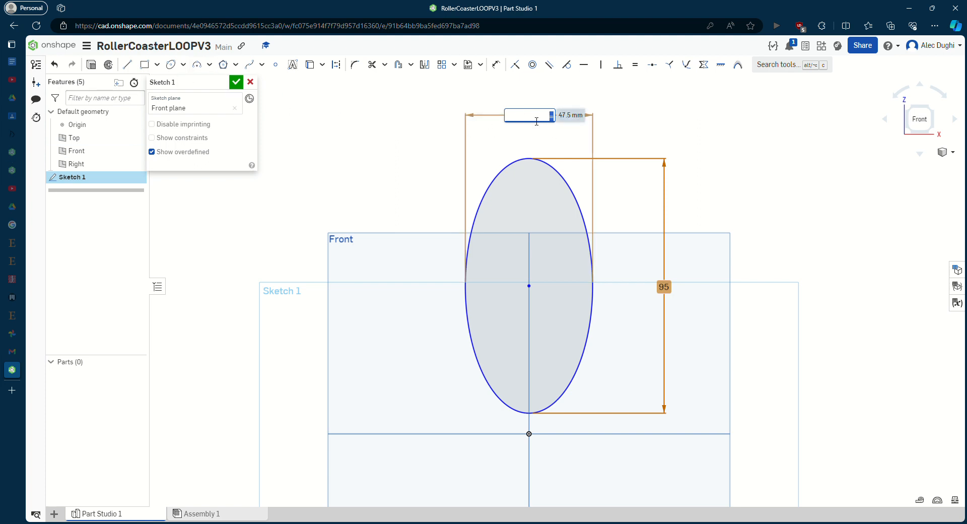
key("Return")
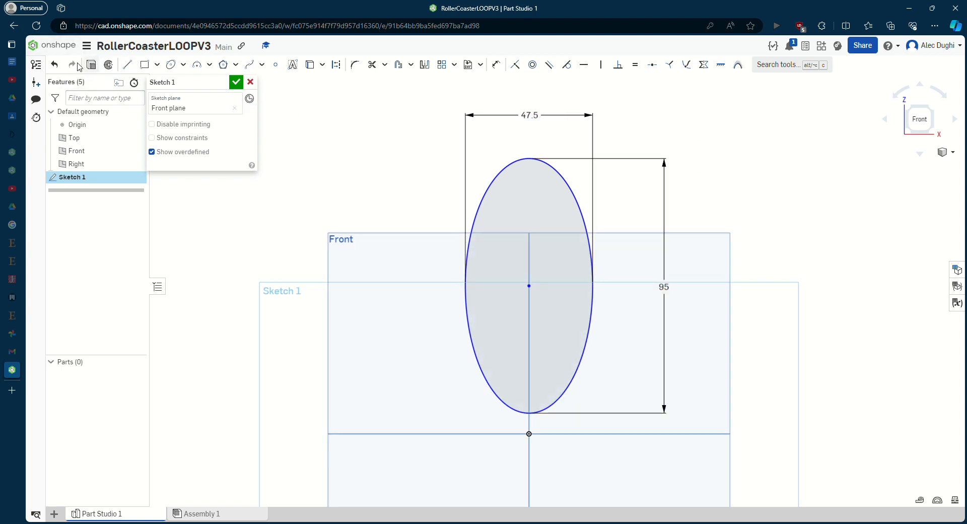
Search the sketch tools for "variable" and finish the ellipse sketch
left_click(783, 67)
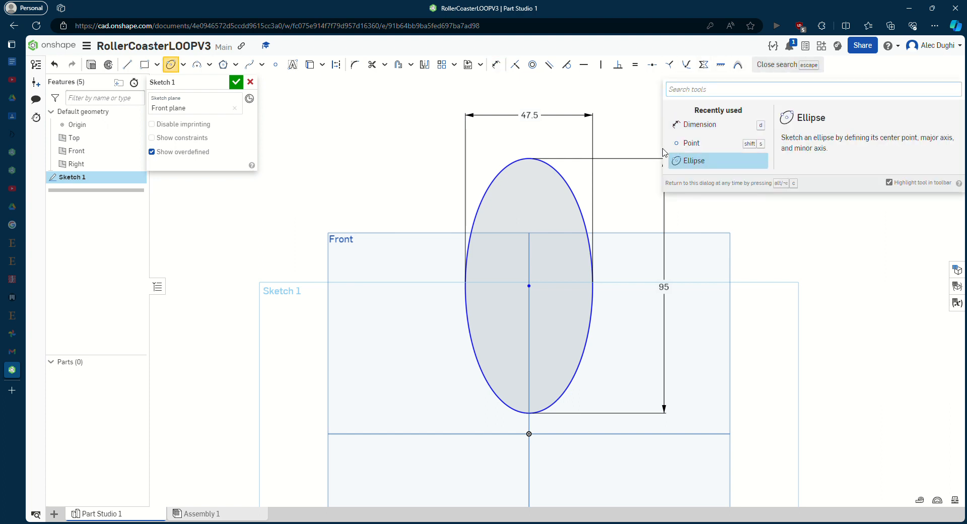
type("variable")
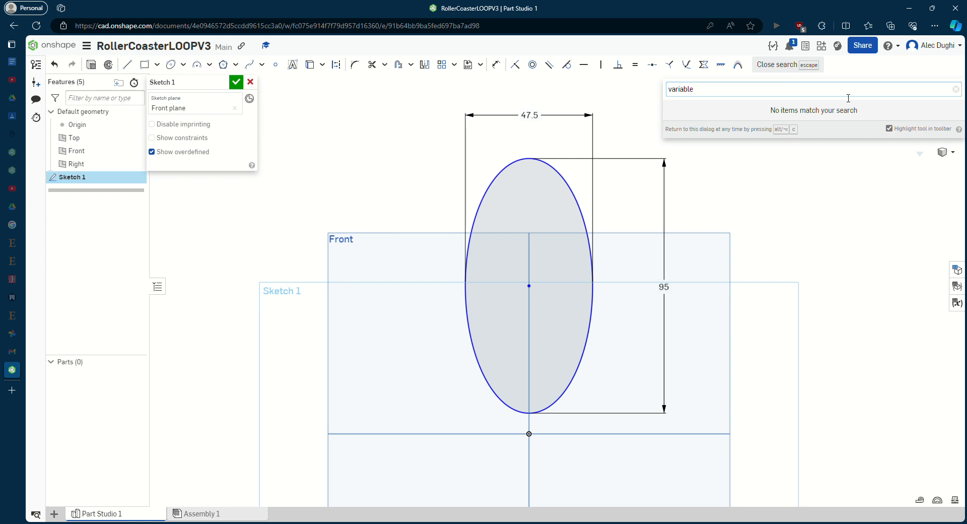
left_click(955, 90)
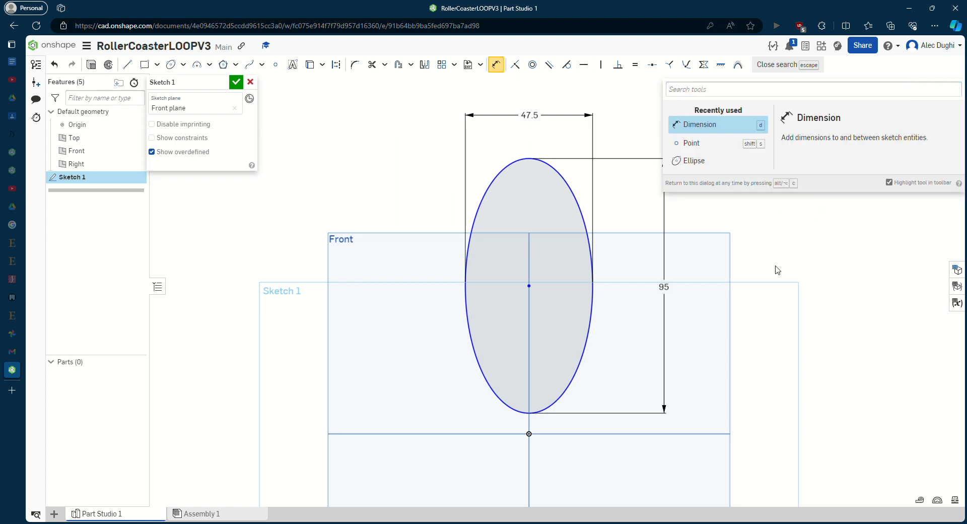
key("Escape")
left_click(236, 82)
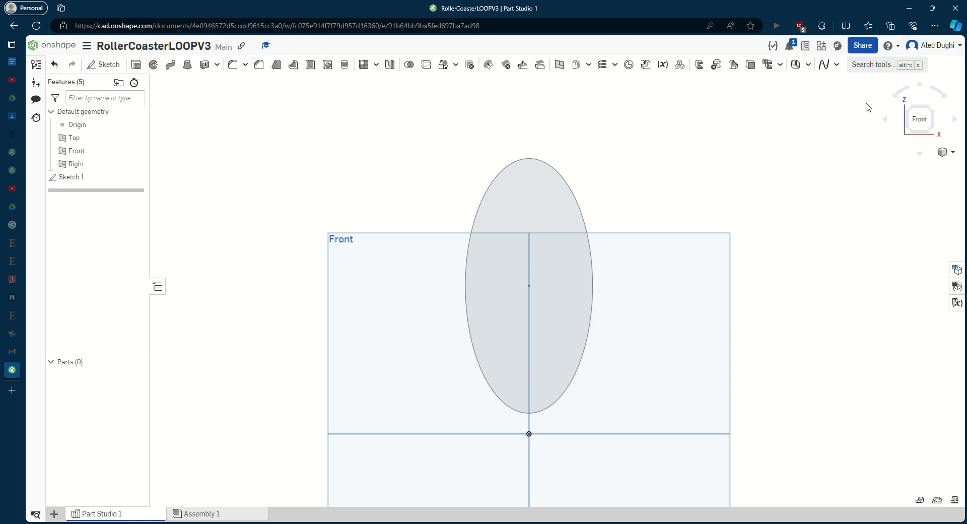
Check the available custom features and the Part Studio's variable table for a way to add a variable
left_click(836, 65)
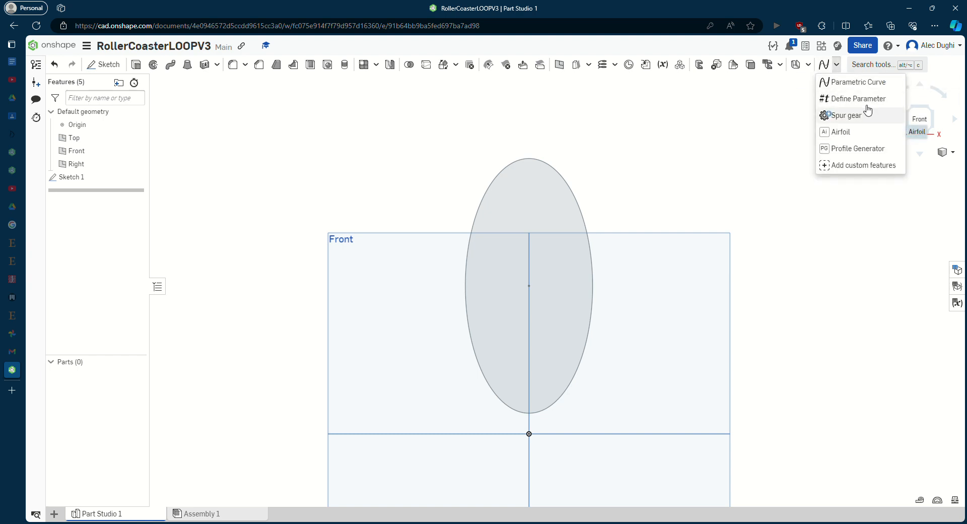
left_click(801, 123)
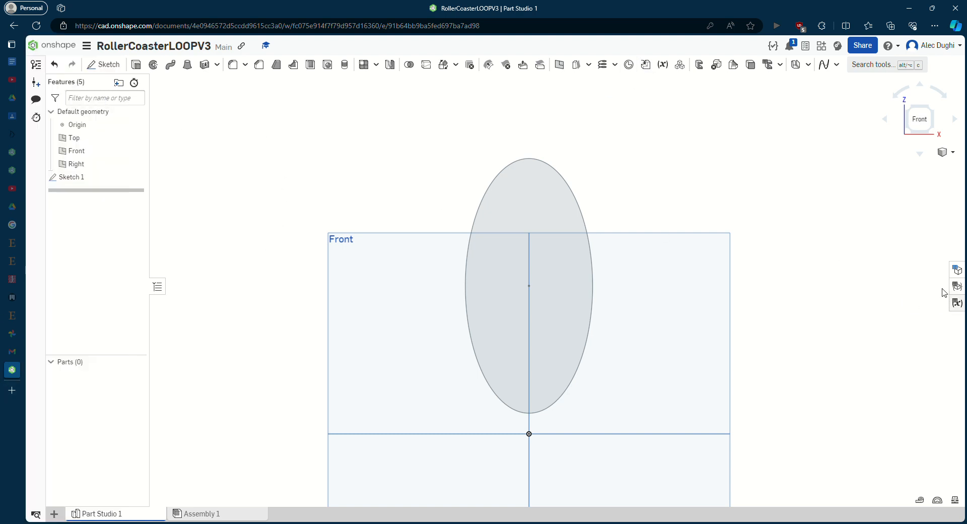
left_click(956, 302)
left_click(675, 132)
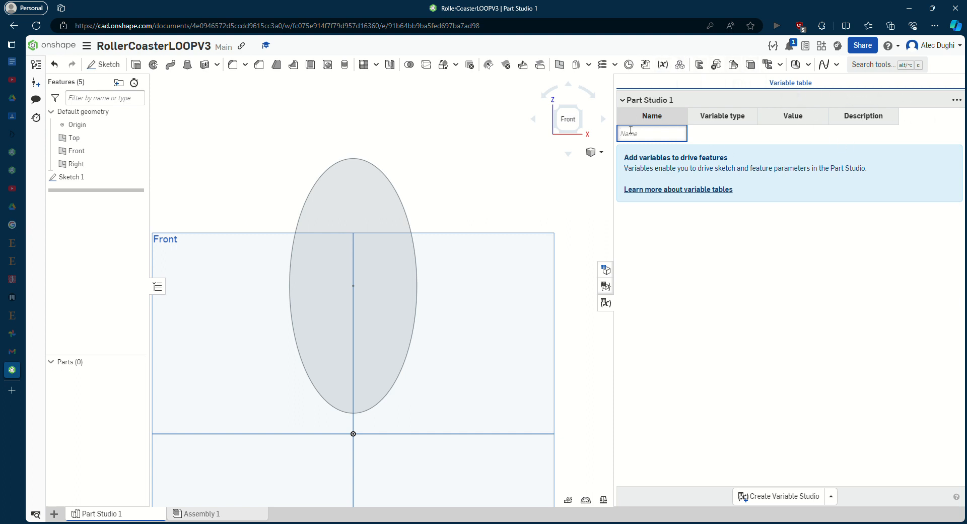
left_click(572, 340)
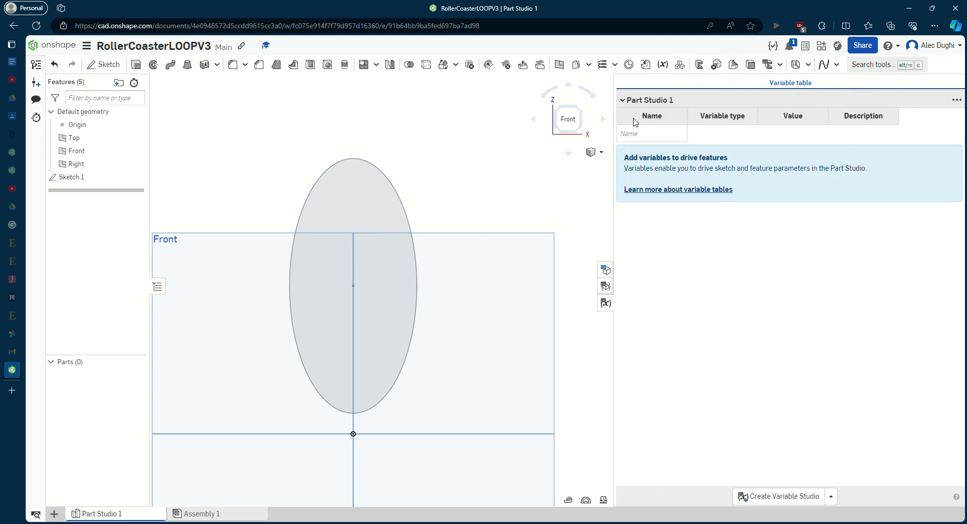
left_click(607, 287)
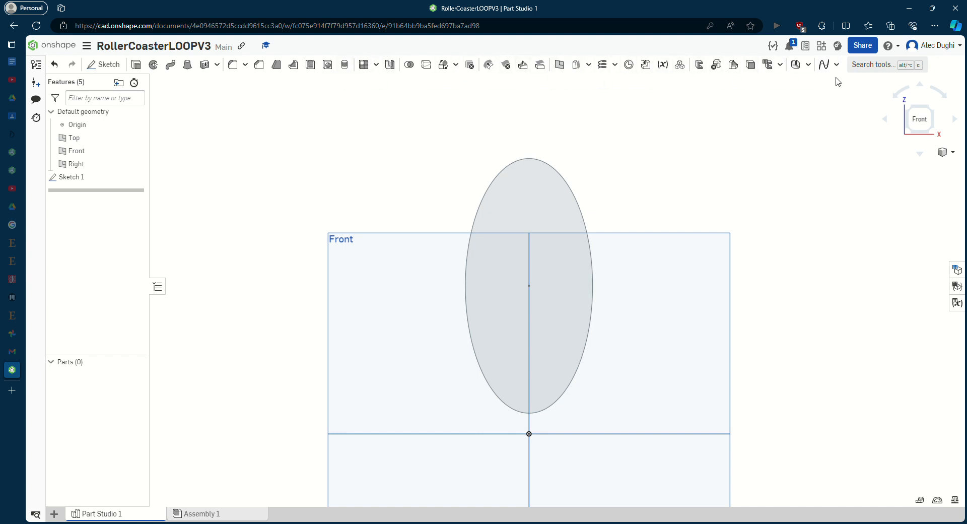
Create an assigned length variable named ellipseHeight with a value of 95 mm
left_click(664, 65)
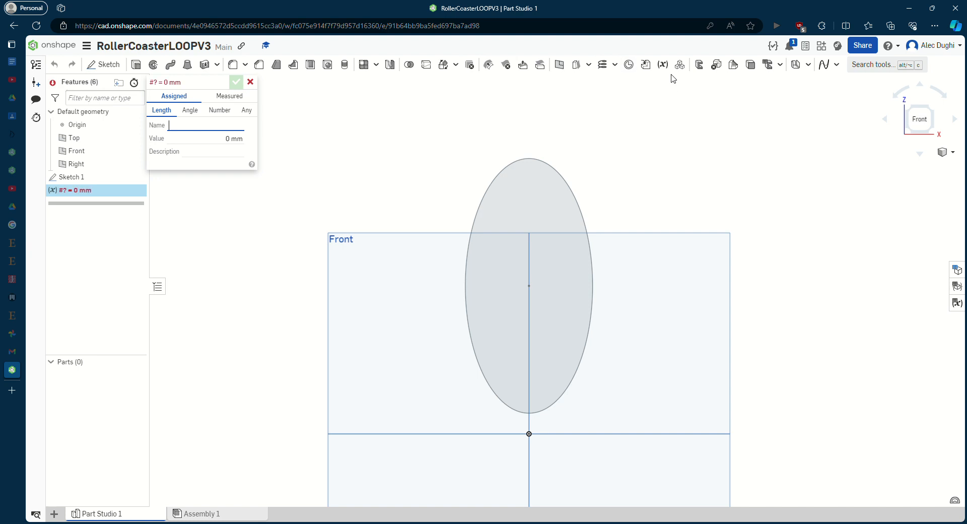
left_click(956, 303)
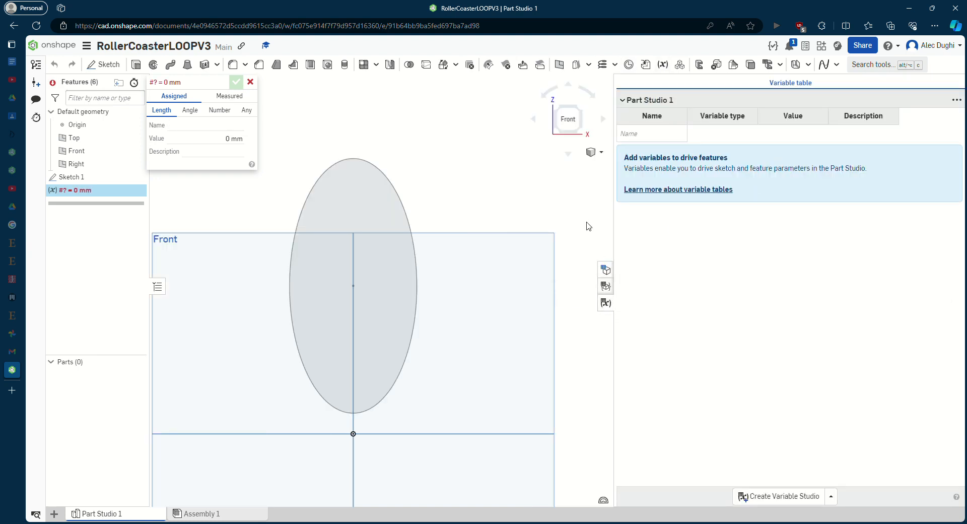
left_click(605, 302)
left_click(191, 124)
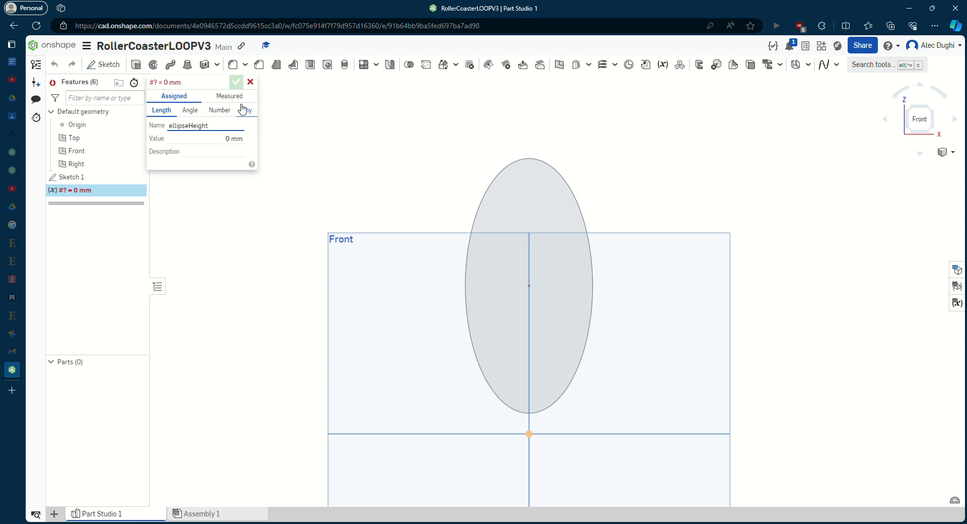
type("ellipseHeight")
left_click(235, 139)
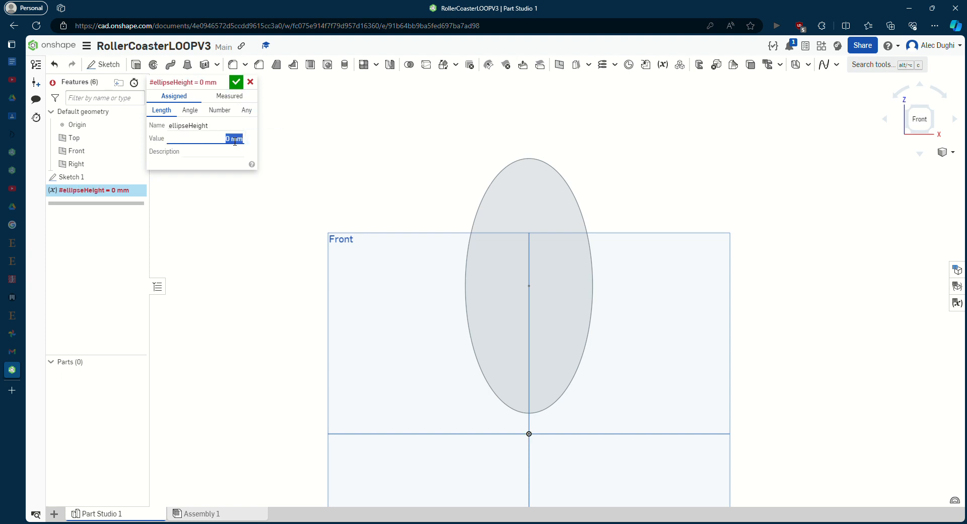
type("95")
key("Return")
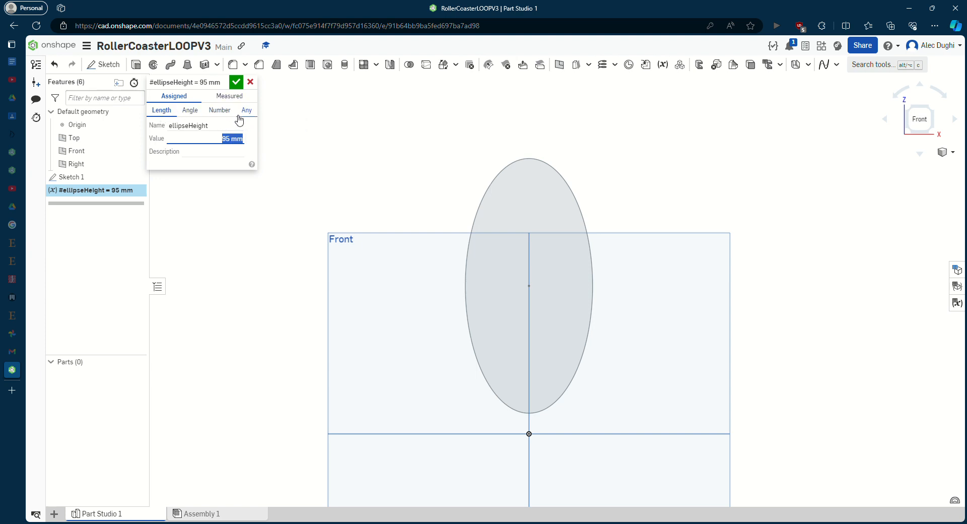
left_click(236, 82)
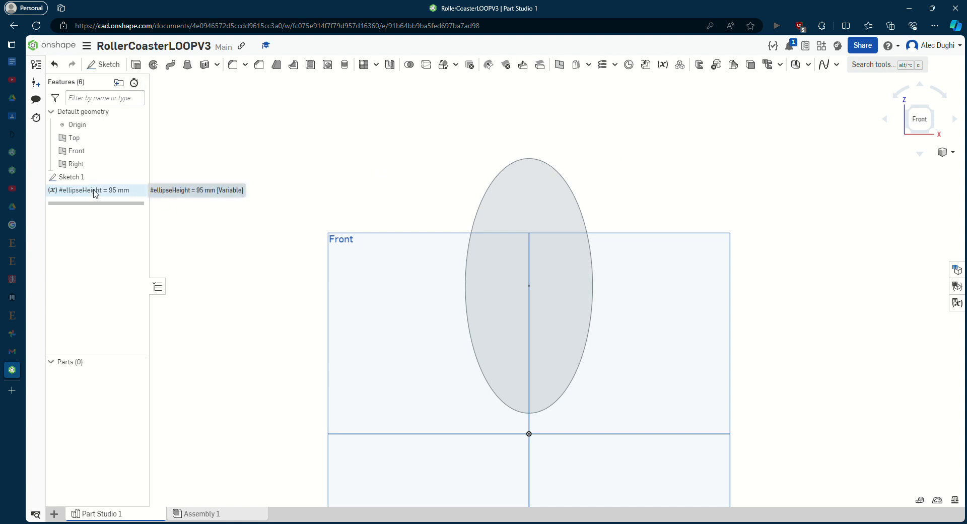
Reorder the features so the ellipseHeight variable comes before Sketch 1
left_click_drag(93, 180, 98, 197)
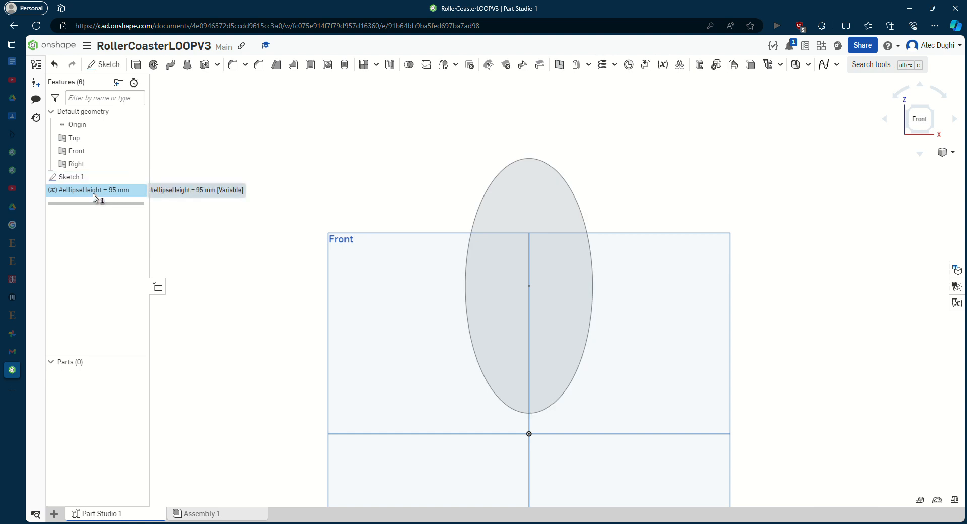
left_click(103, 178)
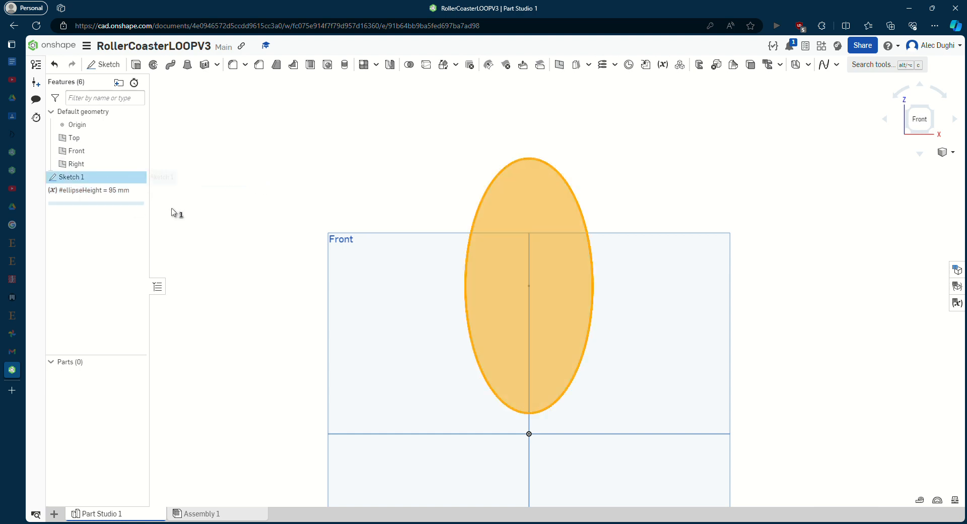
left_click_drag(88, 188, 90, 187)
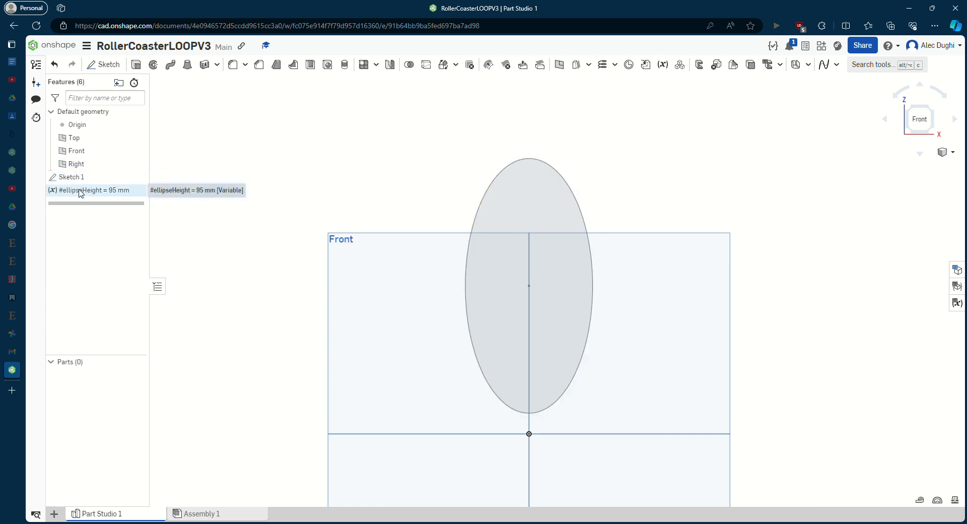
mouse_move(81, 190)
left_mouse_down()
mouse_move(134, 168)
mouse_move(118, 136)
left_mouse_up()
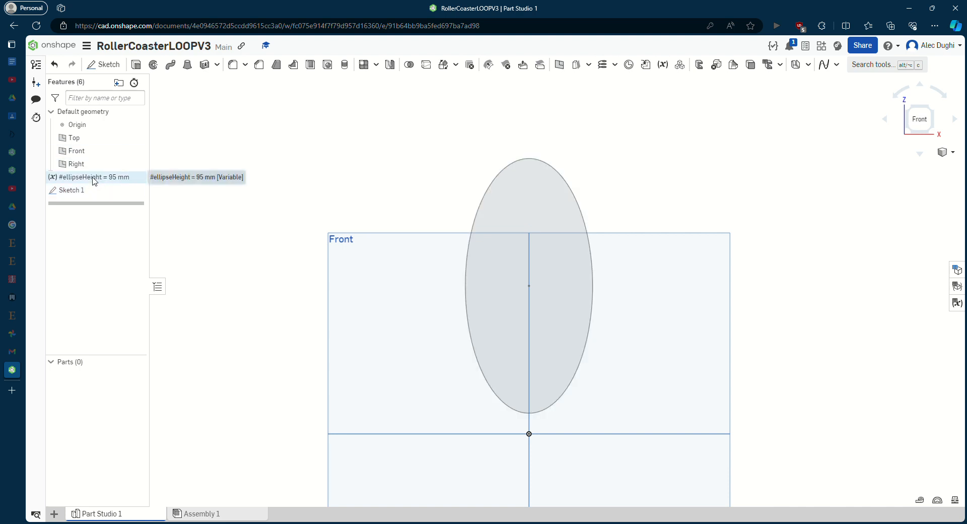
mouse_move(92, 177)
left_mouse_down()
mouse_move(93, 190)
mouse_move(94, 177)
left_mouse_up()
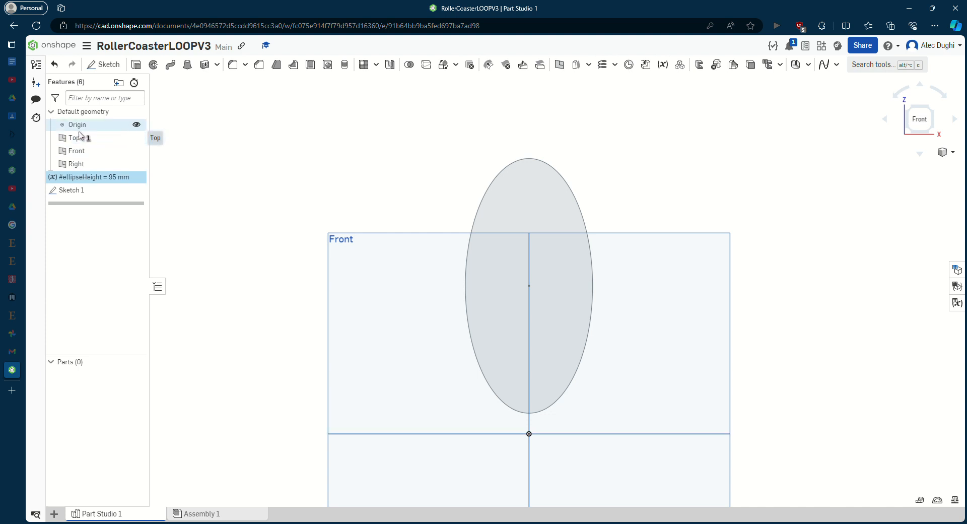
left_click(179, 166)
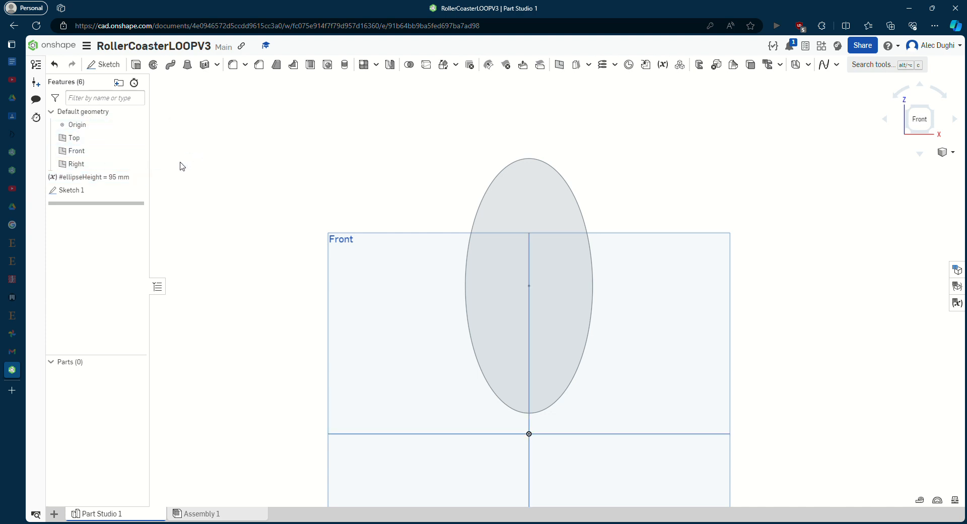
mouse_move(83, 179)
left_mouse_down()
mouse_move(83, 162)
mouse_move(97, 184)
left_mouse_up()
Reopen Sketch 1, set the ellipse's height dimension to #ellipseHeight and check the stored expression
double_click(75, 191)
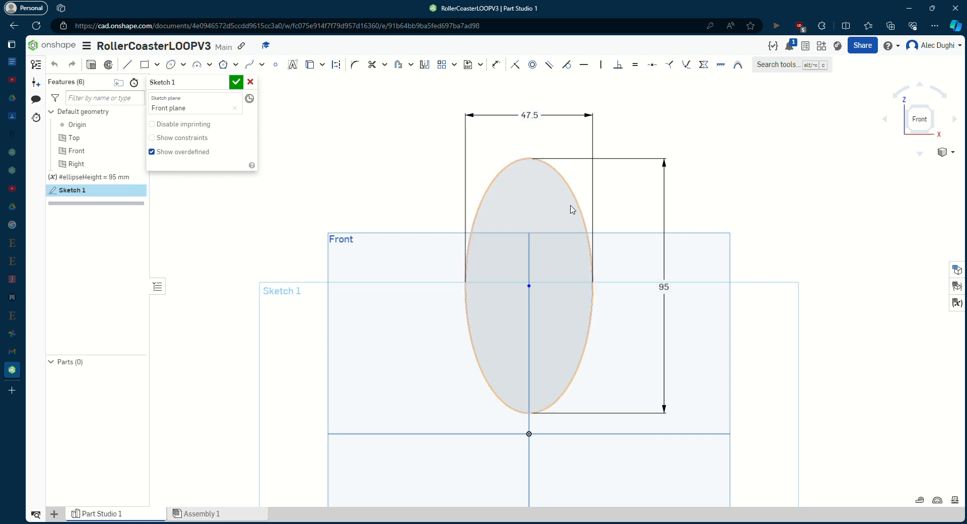
double_click(663, 286)
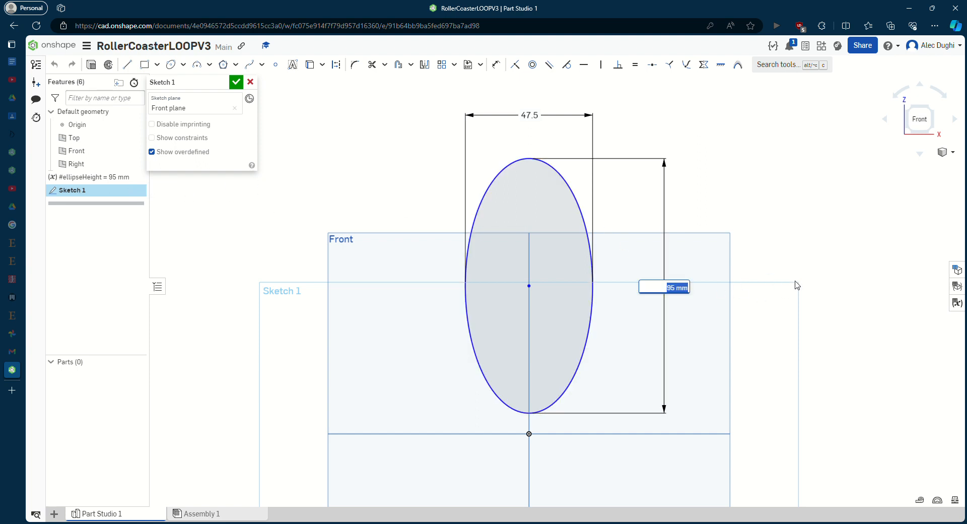
type("##")
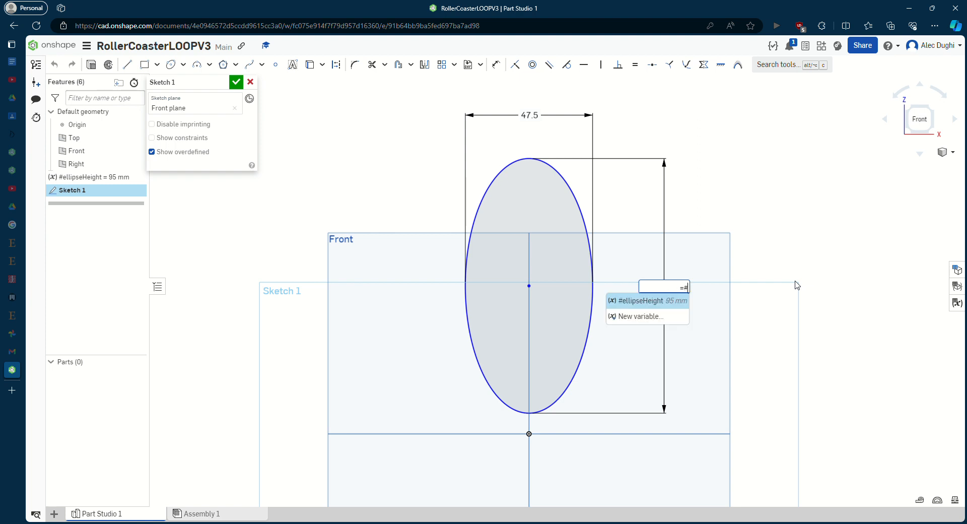
type("e")
key("Return")
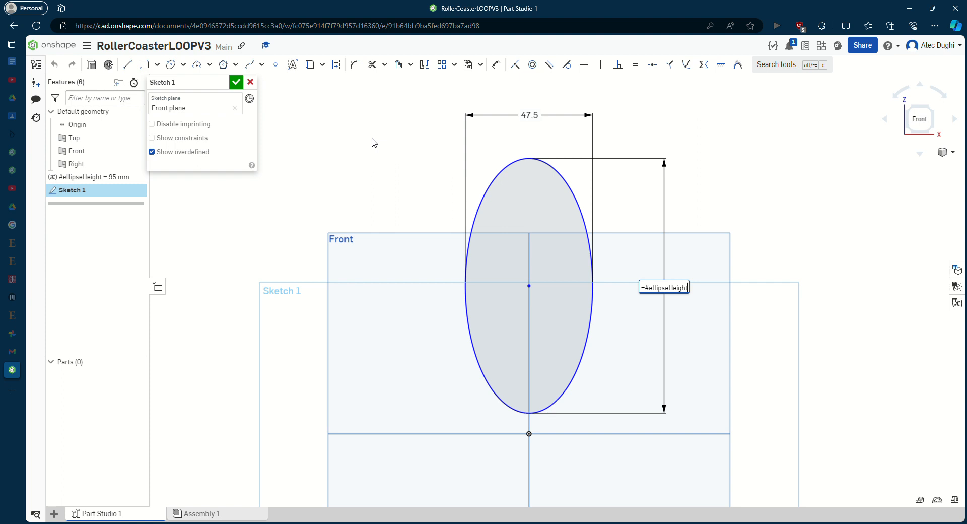
key("ctrl+a")
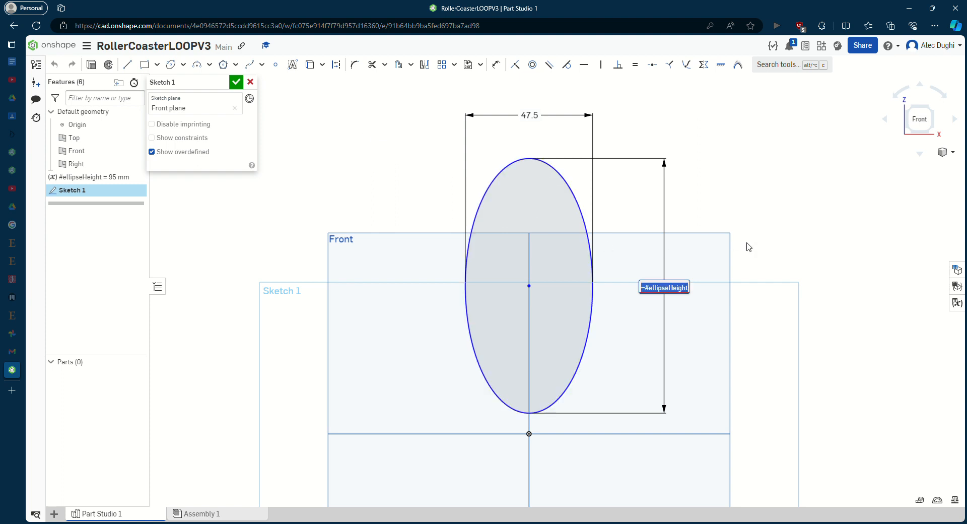
left_click(652, 291)
key("Return")
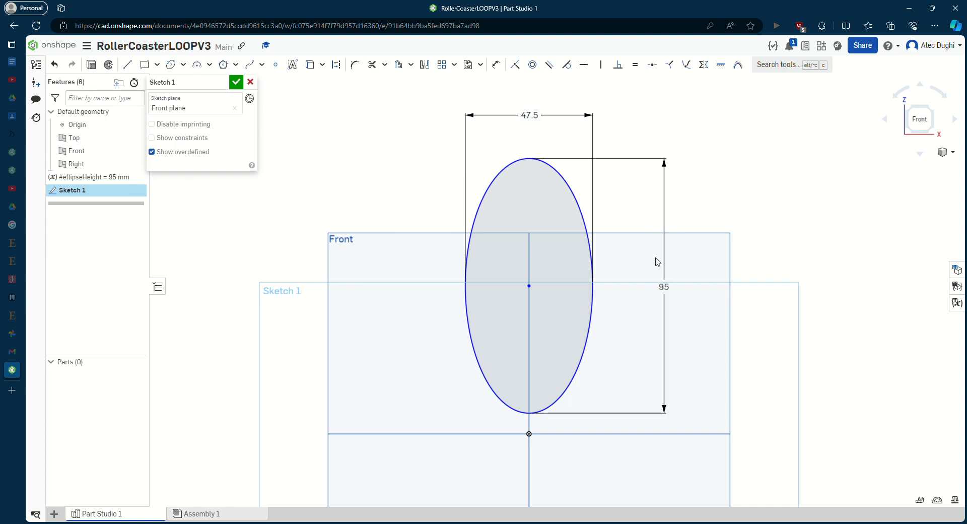
double_click(665, 286)
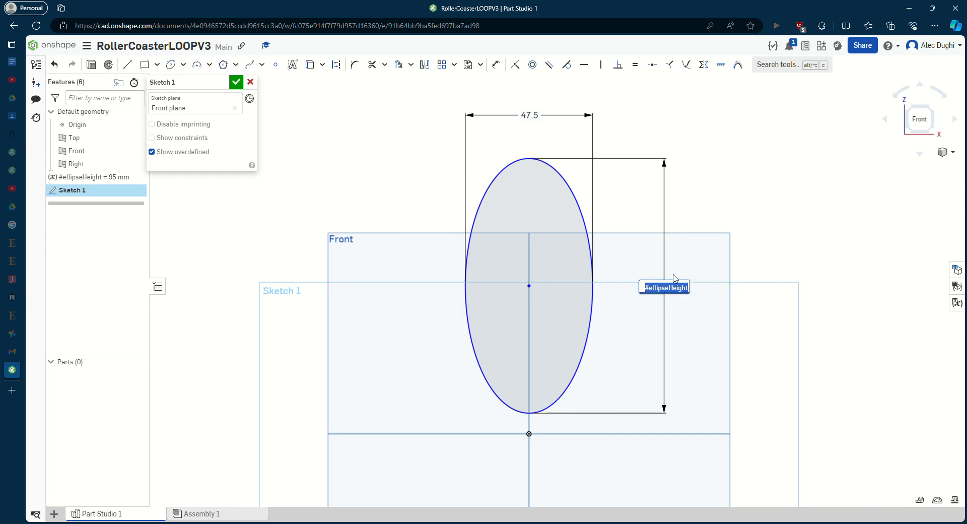
left_click(753, 209)
Set the ellipse's width dimension to #ellipseHeight/2
double_click(529, 114)
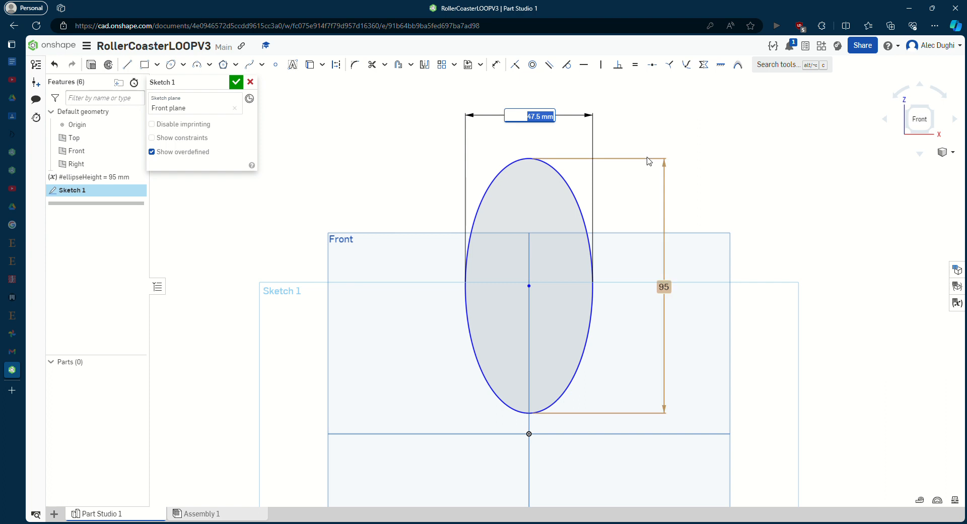
type("#")
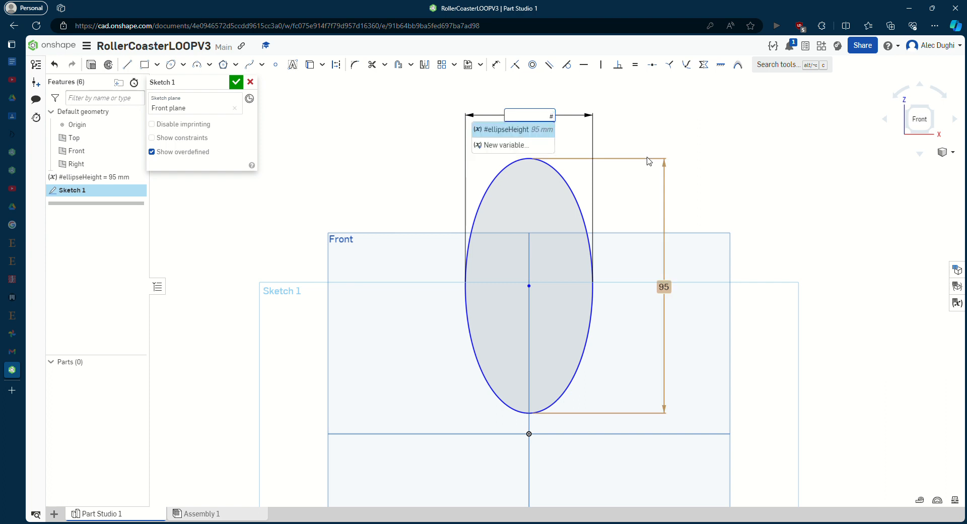
key("Return")
type("/2")
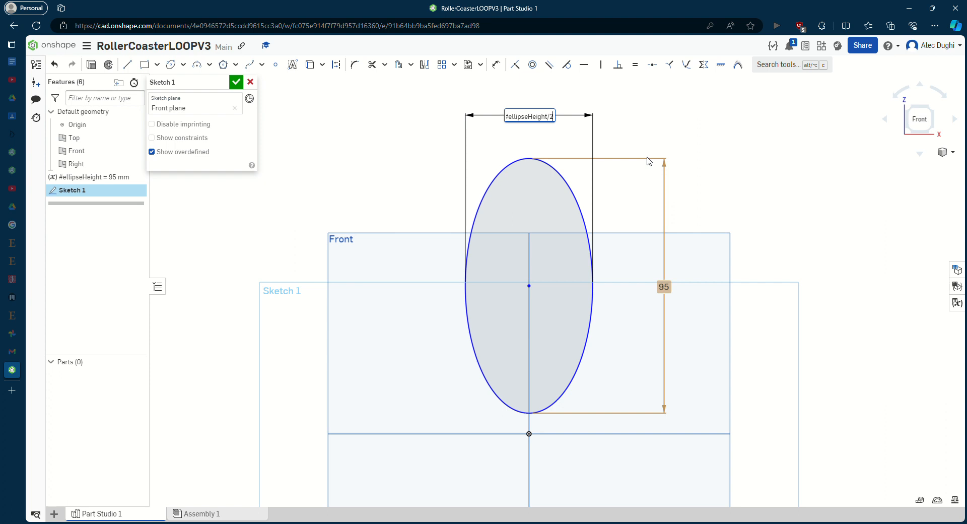
key("Return")
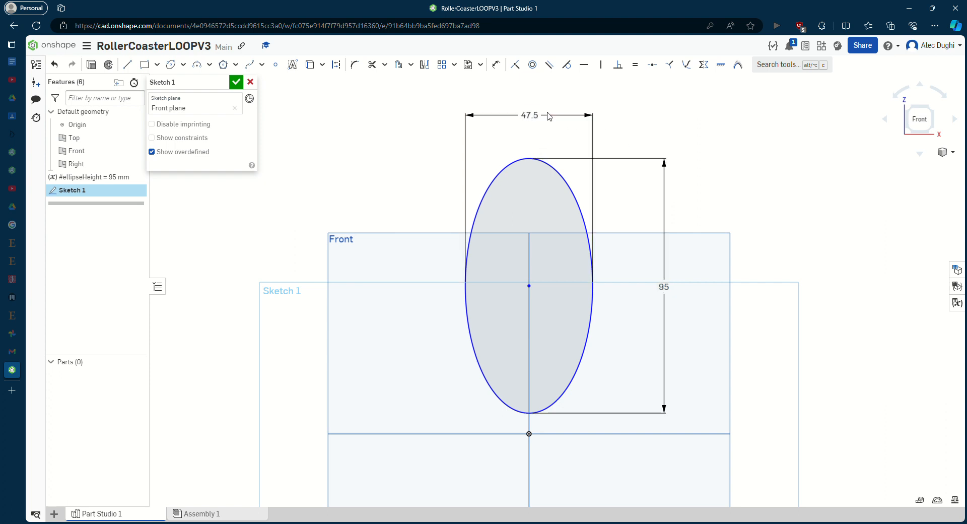
Try deleting the ellipse's height dimension and pulling its uppermost point, and undo these changes
left_click(663, 287)
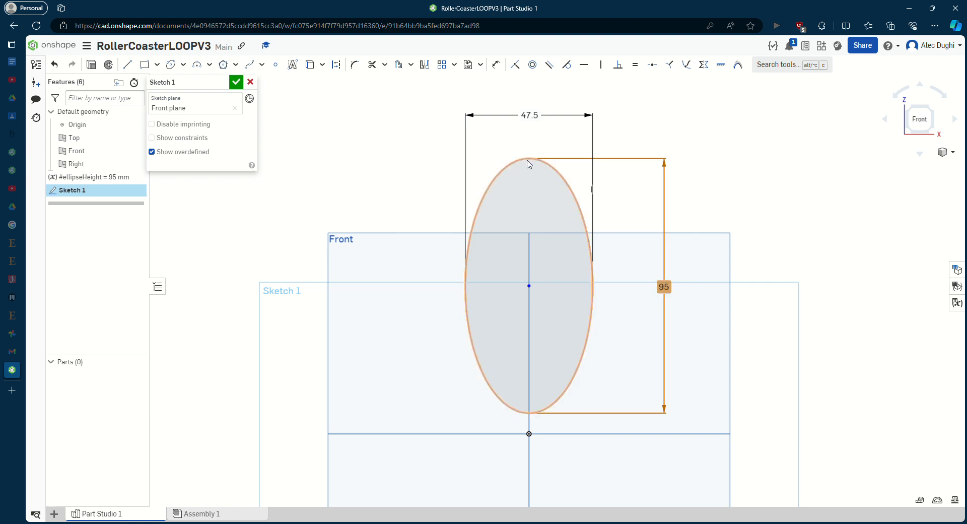
key("Delete")
left_click_drag(527, 161, 527, 153)
key("ctrl+z")
key("ctrl+z")
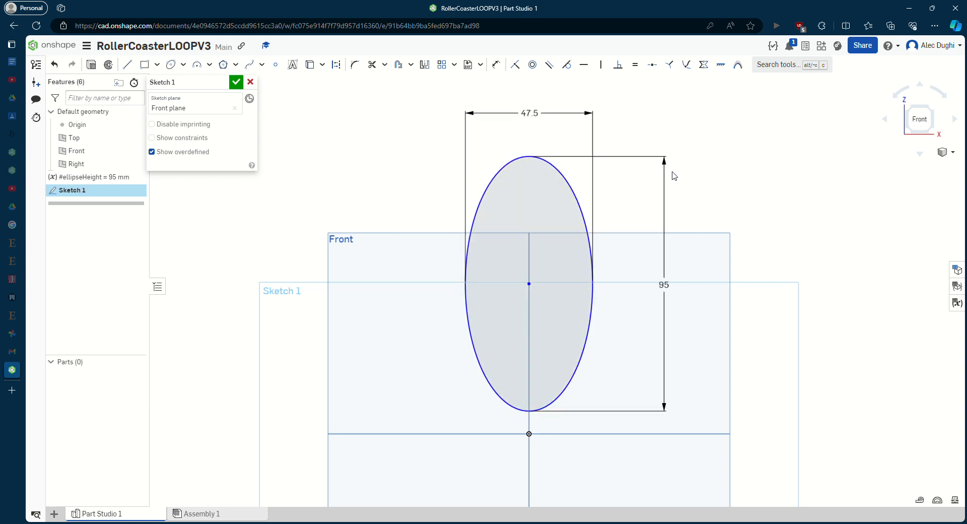
Re-enter #ellipseHeight as the value of the ellipse's height dimension
double_click(663, 285)
key("BackSpace")
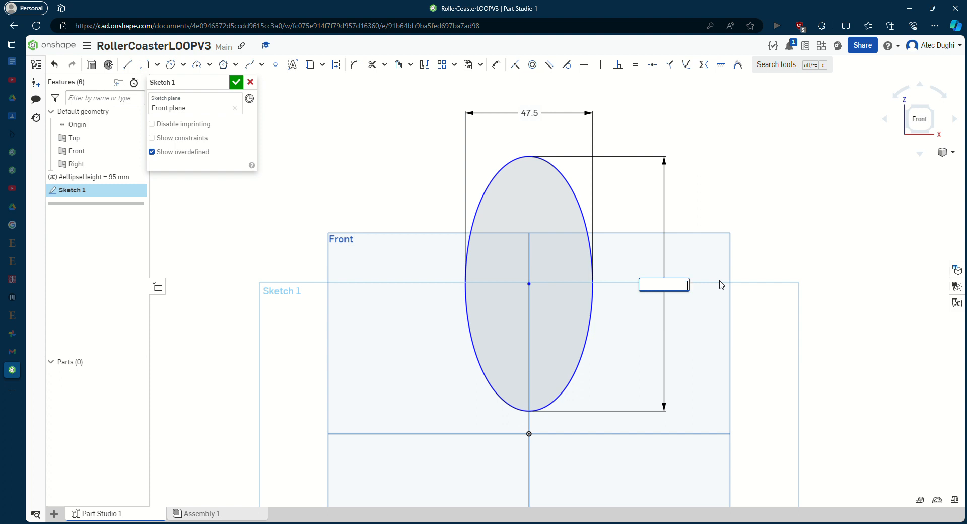
type("#ellipseHeight")
key("Return")
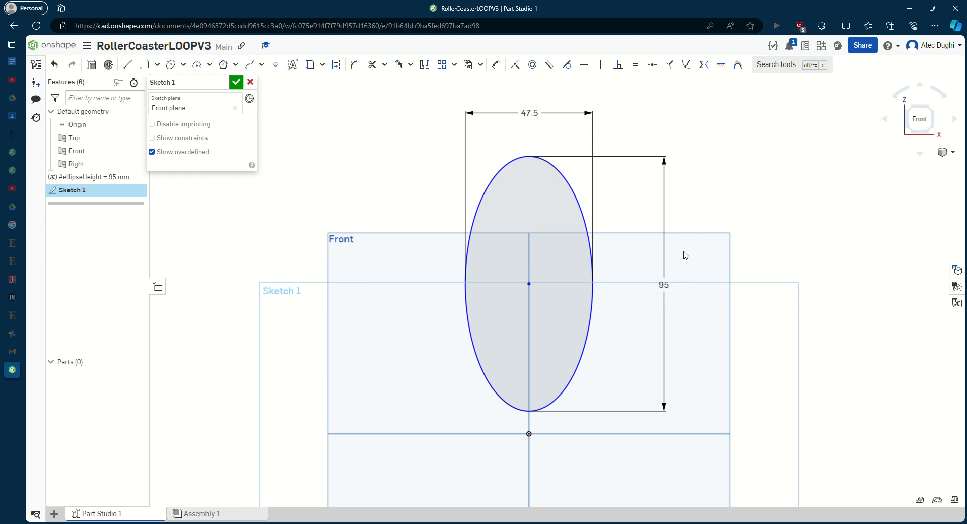
Delete the ellipse's height dimension and lock the ellipse's centre point in place
left_click(665, 282)
key("Delete")
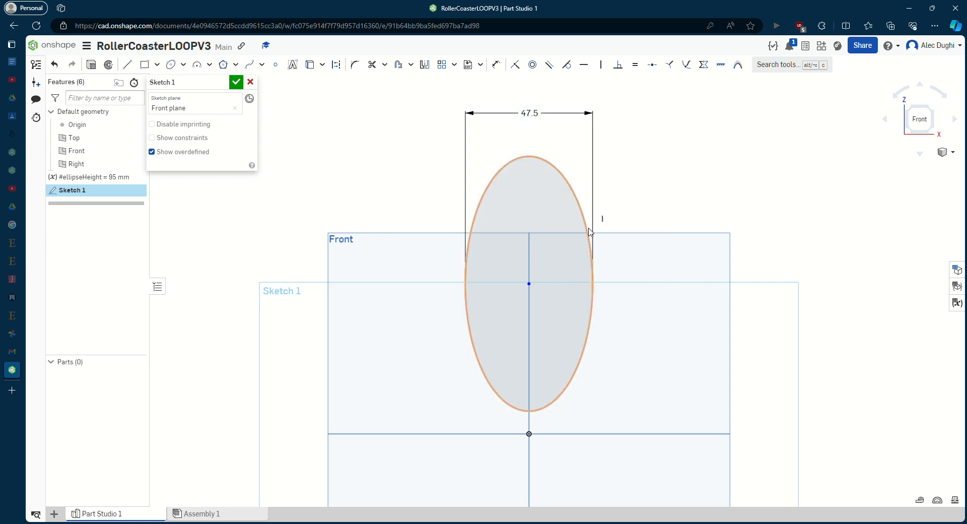
key("d")
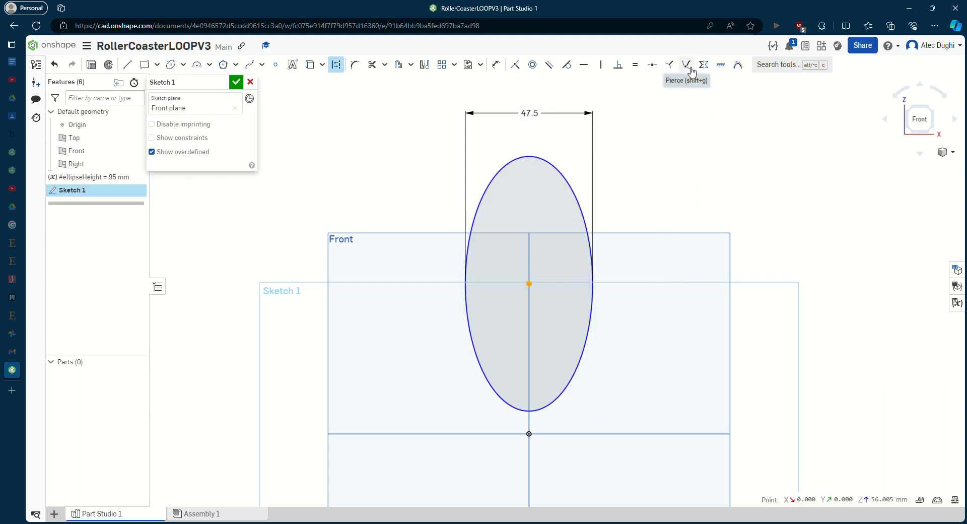
key("Escape")
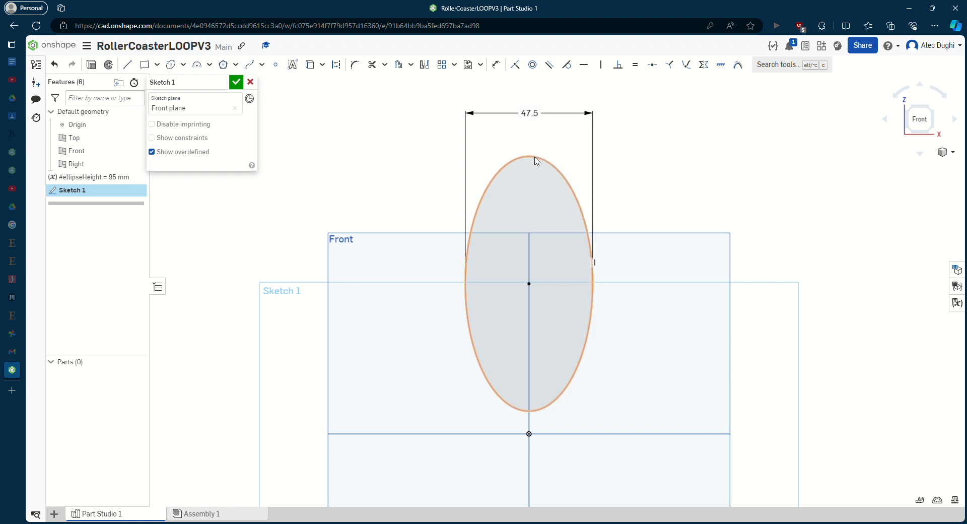
Undo and redo the latest sketch edits repeatedly to compare the ellipse's states
key("ctrl+z")
key("ctrl+y")
key("ctrl+z")
key("ctrl+y")
key("ctrl+z")
key("ctrl+y")
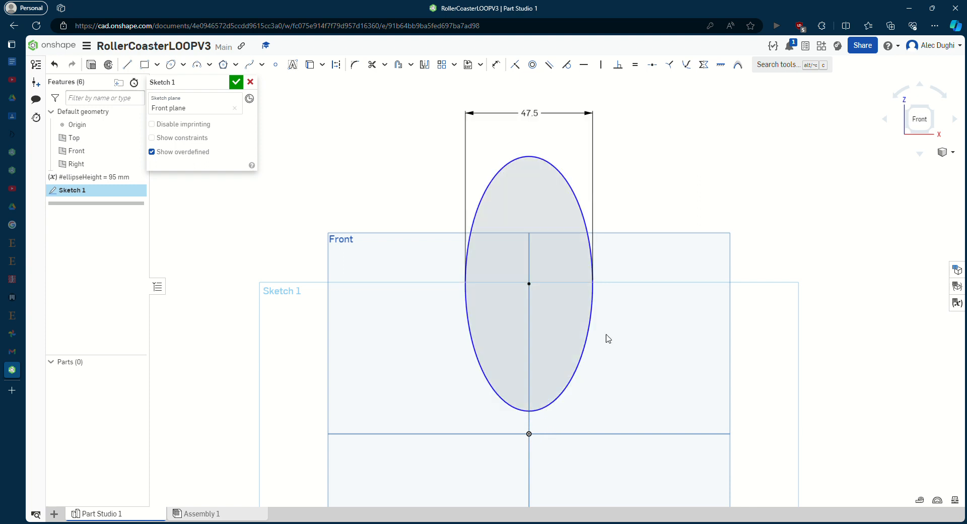
key("ctrl+z")
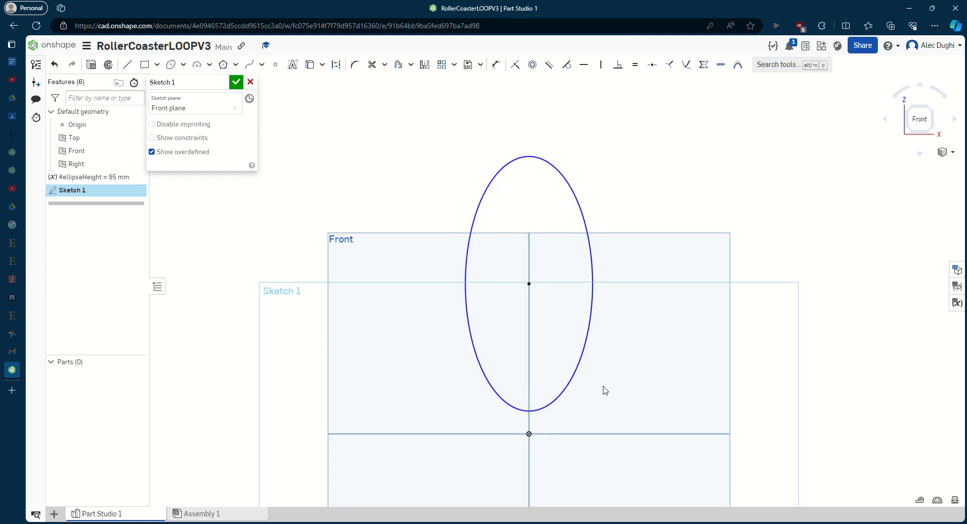
key("ctrl+y")
key("ctrl+z")
key("ctrl+y")
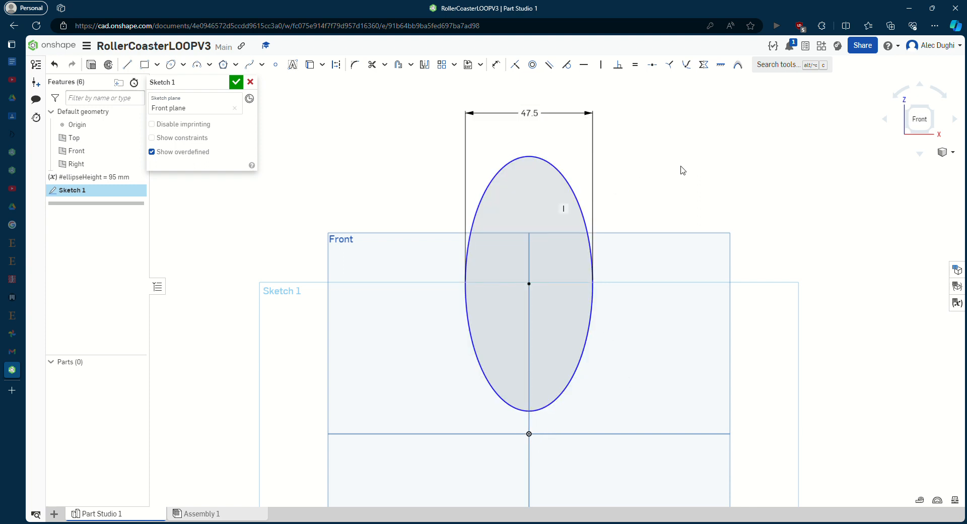
Finish and reopen Sketch 1, and remove the constraint that locks the ellipse's centre point
left_click(236, 81)
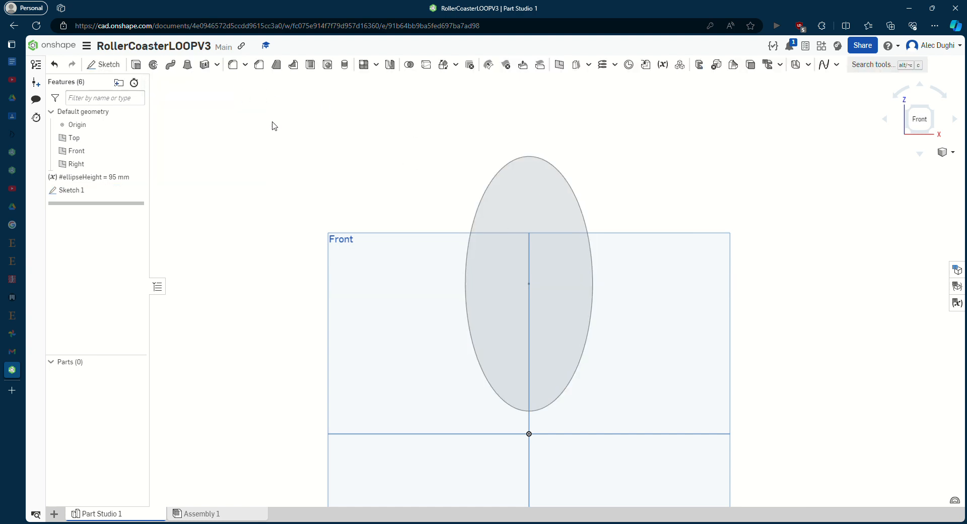
double_click(86, 192)
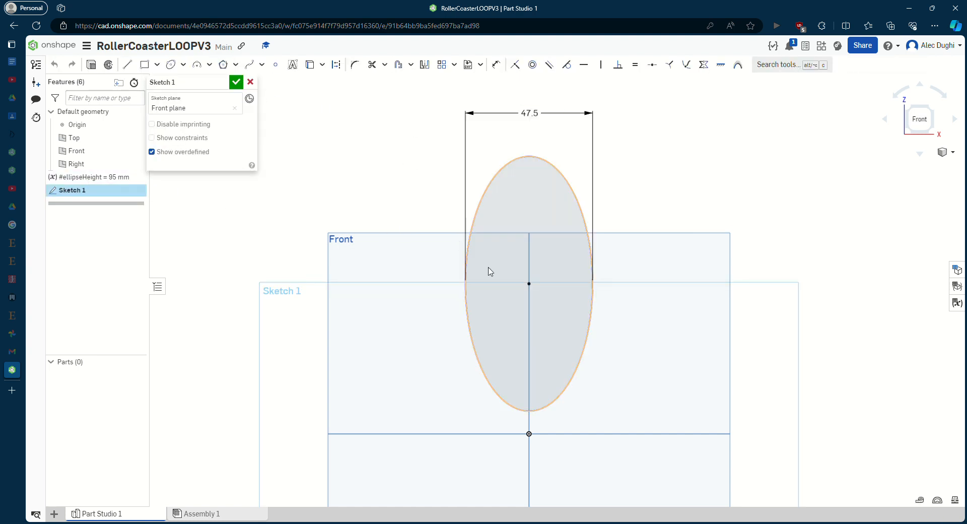
key("ctrl+z")
key("ctrl+y")
key("d")
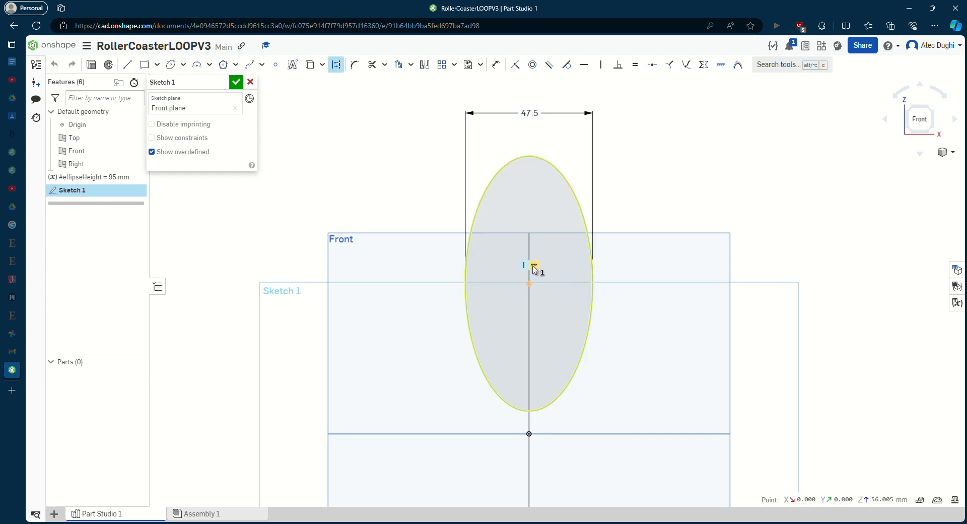
key("Escape")
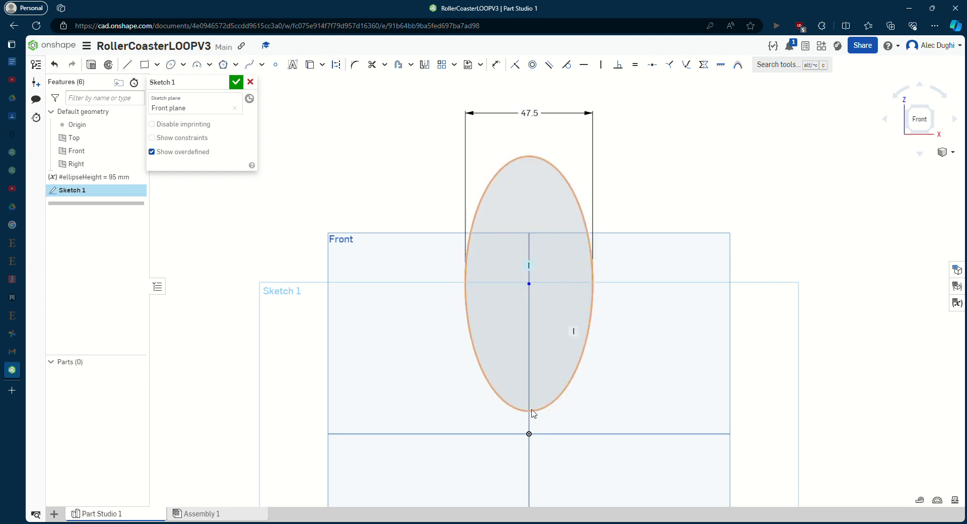
Move the ellipse's centre slightly up along the vertical axis and stretch the ellipse taller from its lowest point
mouse_move(531, 410)
left_mouse_down()
mouse_move(530, 424)
mouse_move(537, 407)
mouse_move(545, 410)
mouse_move(542, 439)
mouse_move(555, 431)
mouse_move(554, 398)
left_mouse_up()
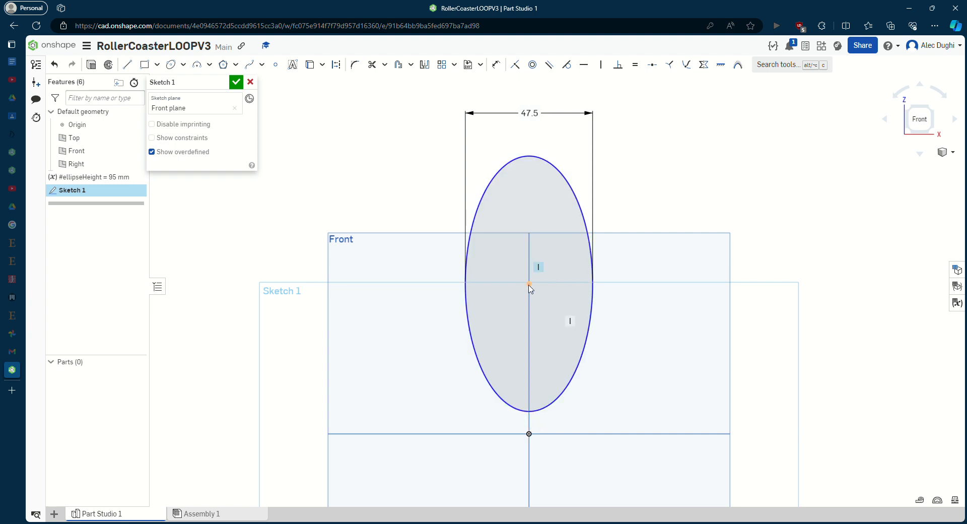
left_click_drag(529, 284, 531, 283)
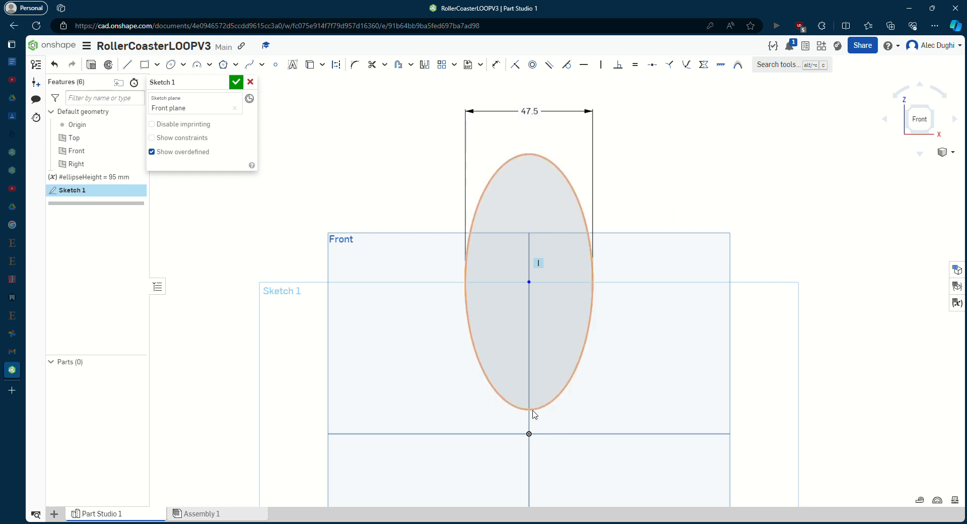
mouse_move(531, 412)
left_mouse_down()
mouse_move(531, 436)
mouse_move(530, 421)
left_mouse_up()
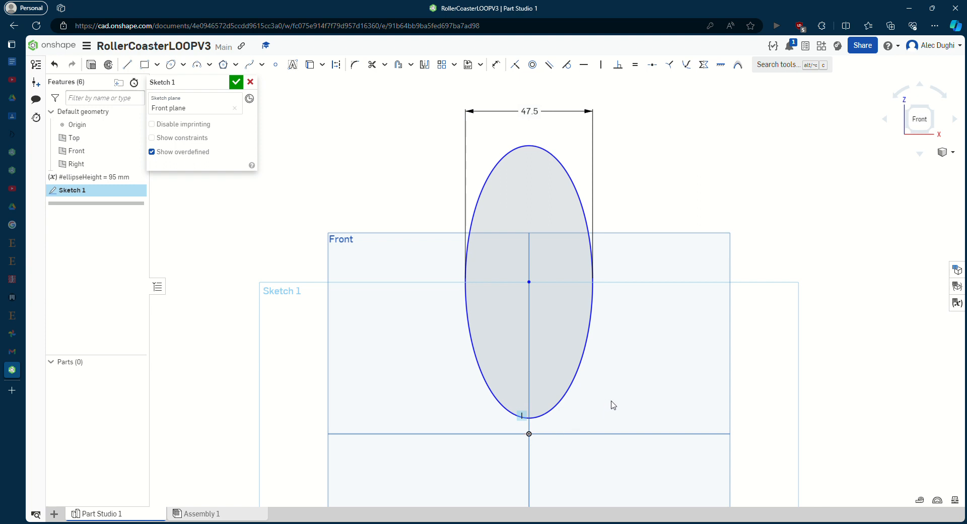
Make the ellipse's curve coincident with the origin and pull its centre slightly up along the vertical axis
key("i")
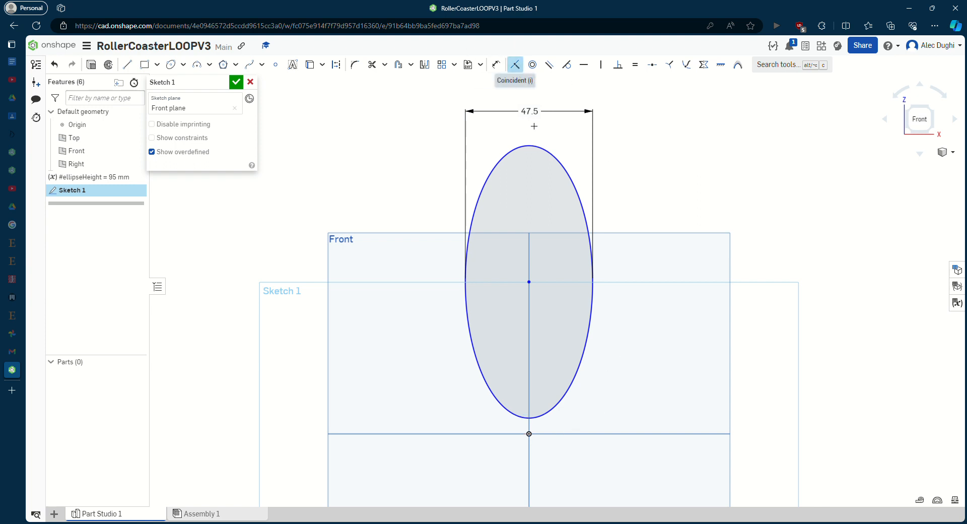
left_click(548, 411)
left_click(529, 434)
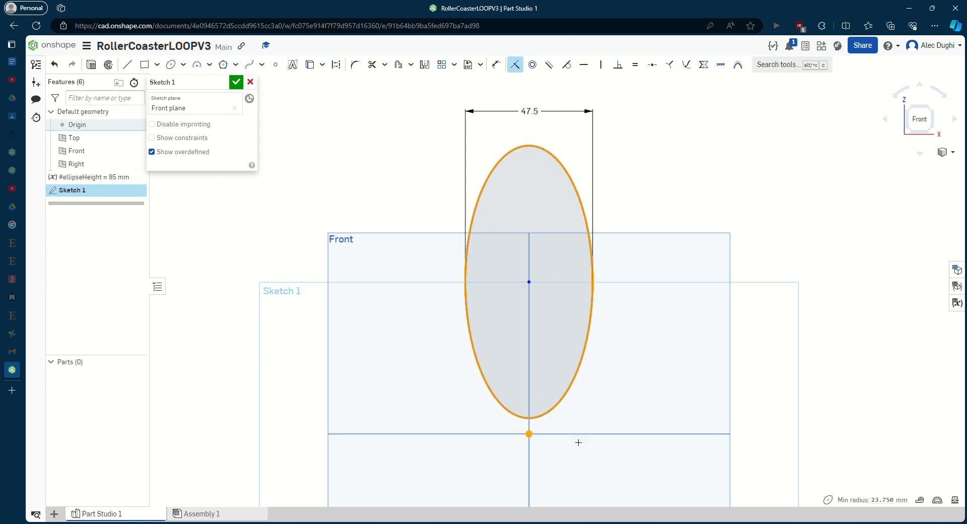
key("Escape")
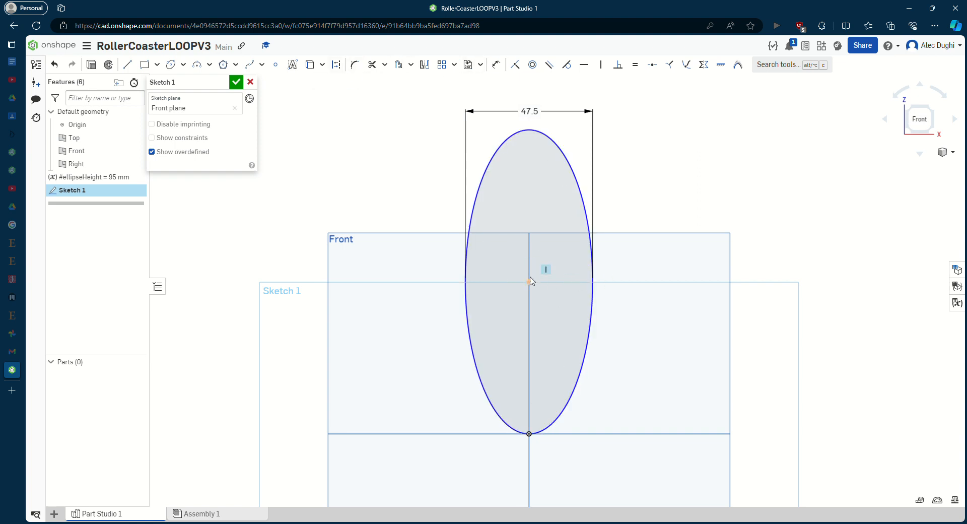
mouse_move(530, 277)
left_mouse_down()
mouse_move(529, 217)
mouse_move(525, 276)
left_mouse_up()
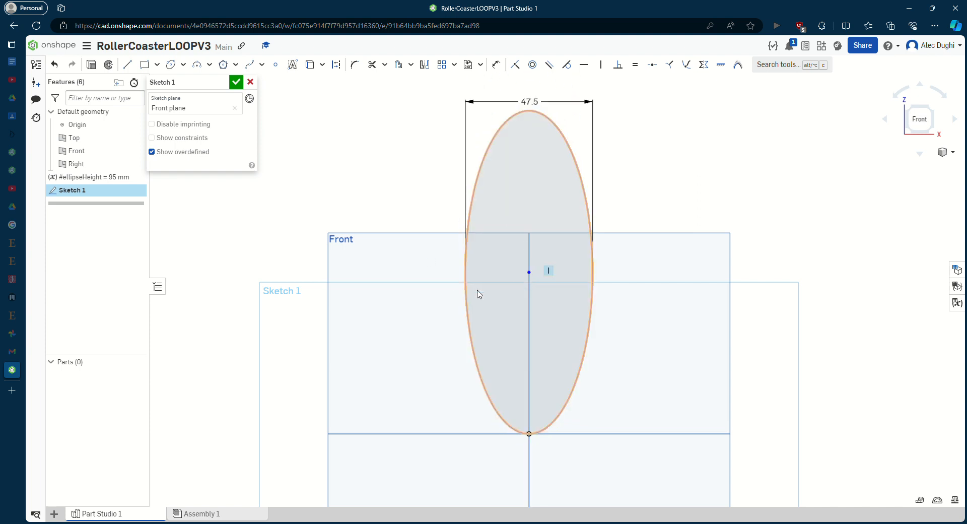
Try to dimension between the ellipse's centre point and the lower part of its curve
key("d")
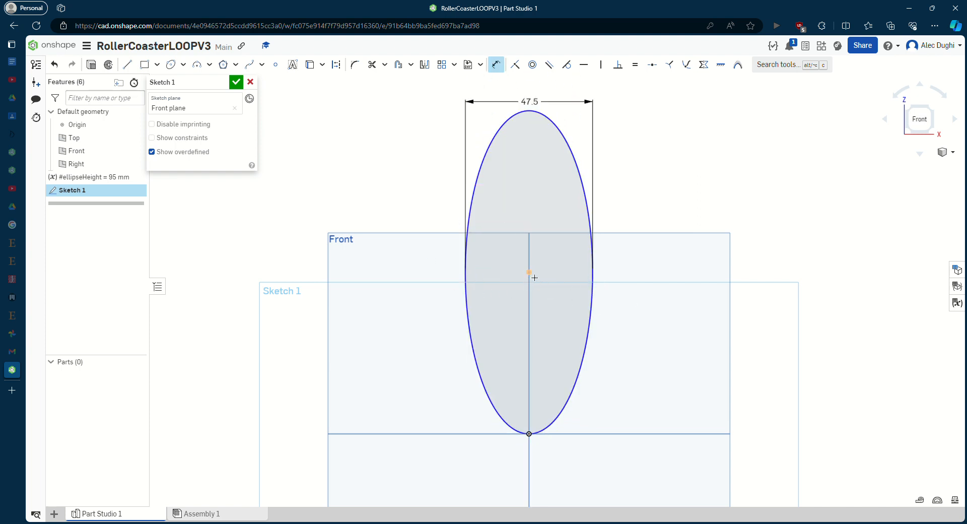
left_click(537, 426)
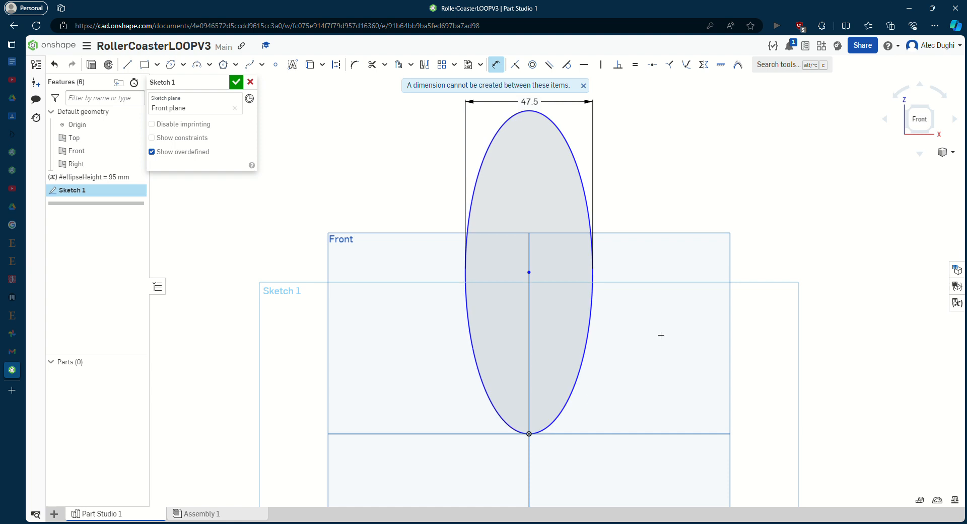
left_click(586, 86)
key("Escape")
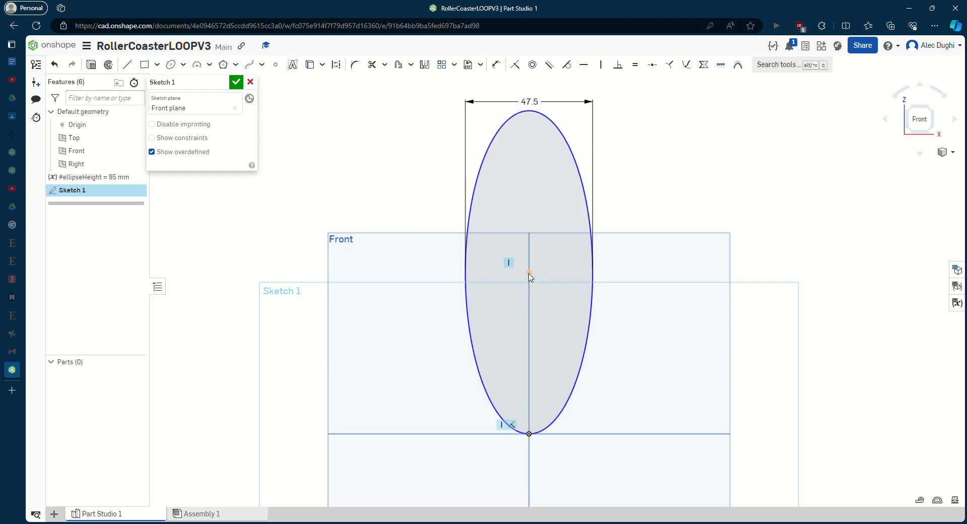
left_click(531, 271)
left_click(385, 173)
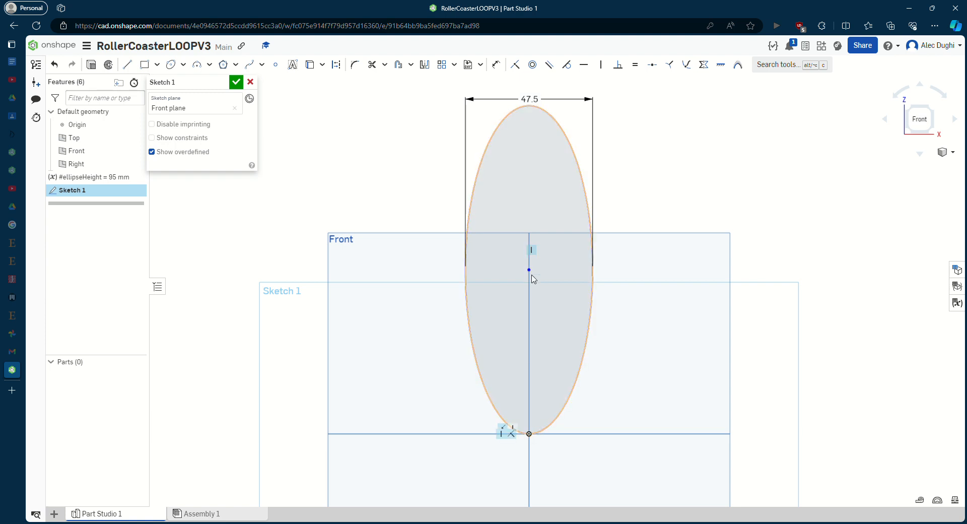
Measure between the ellipse's centre point and its curve, and close the measurement
left_click(920, 499)
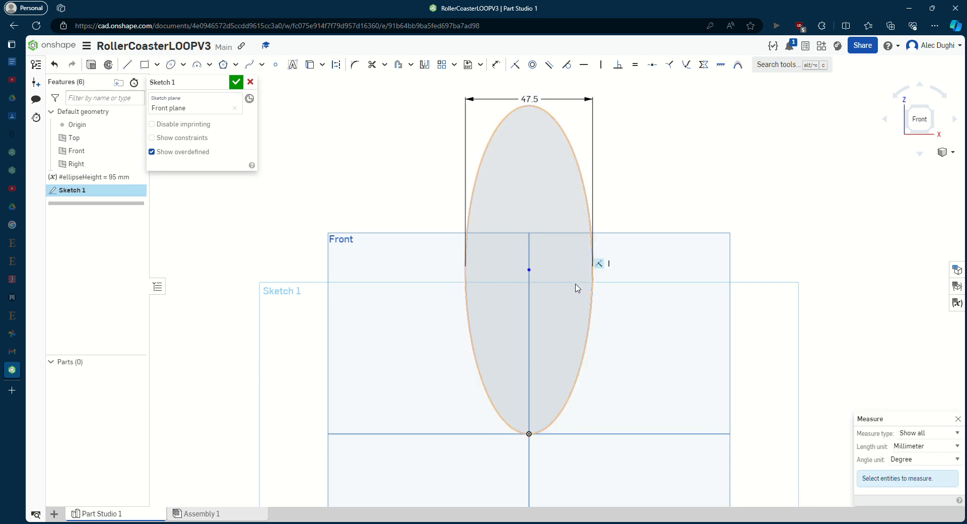
key("d")
left_click(528, 271)
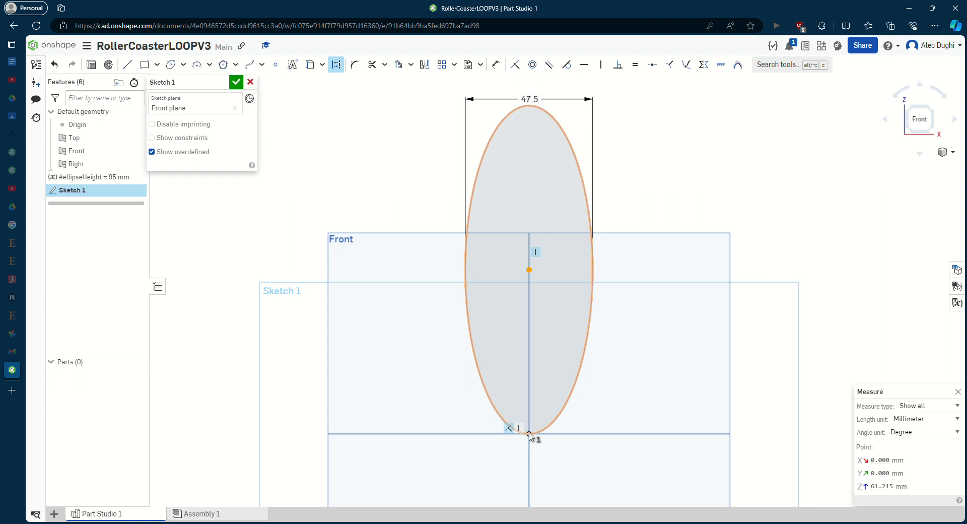
left_click(588, 336)
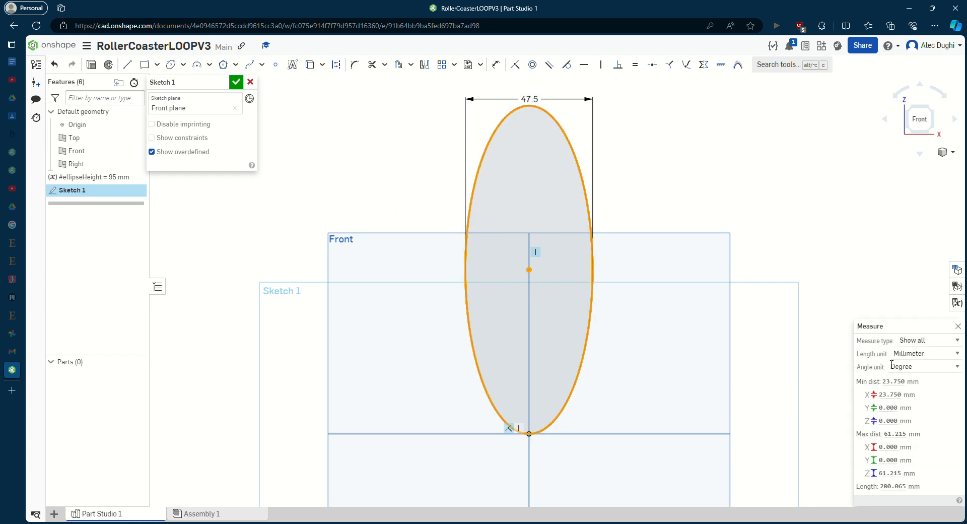
mouse_move(871, 382)
left_click(890, 459)
left_click(958, 327)
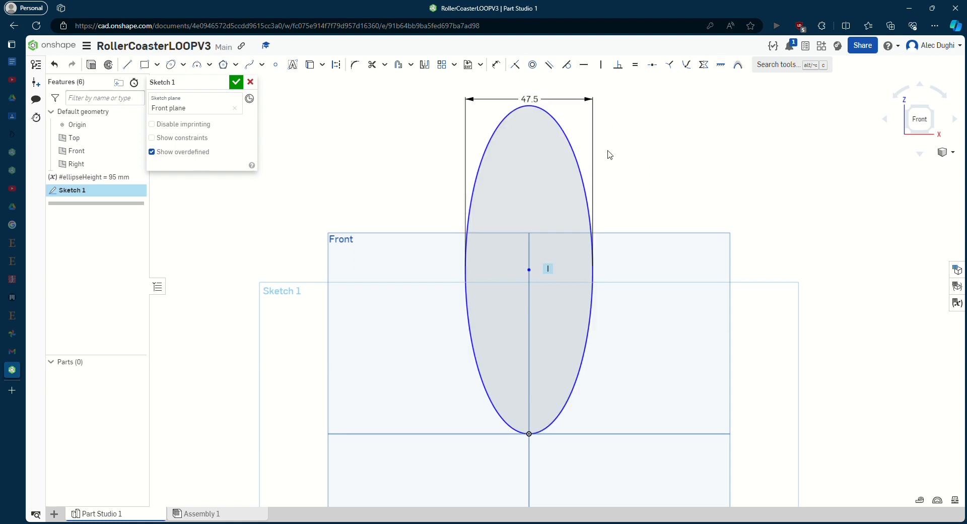
Finish and reopen Sketch 1, and shorten the ellipse by pulling the top of its curve downward
double_click(99, 177)
left_click(236, 81)
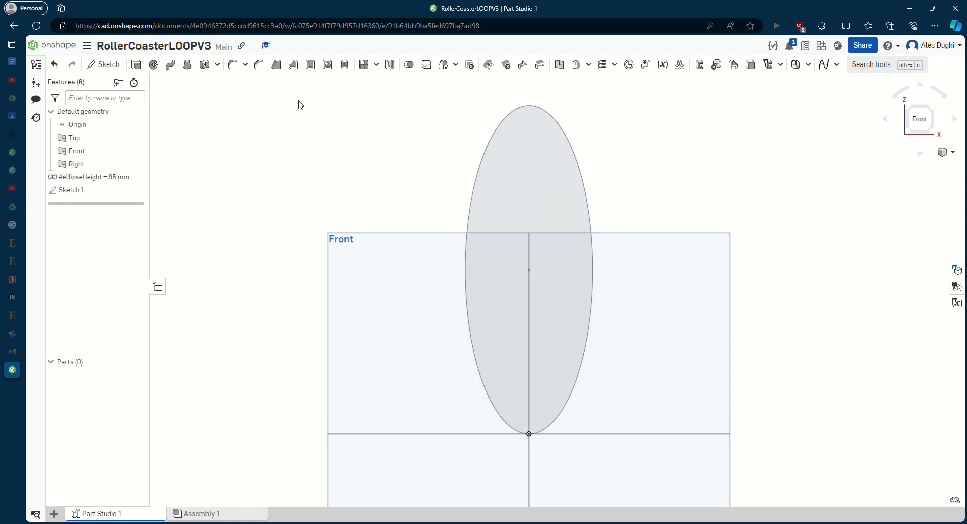
double_click(97, 190)
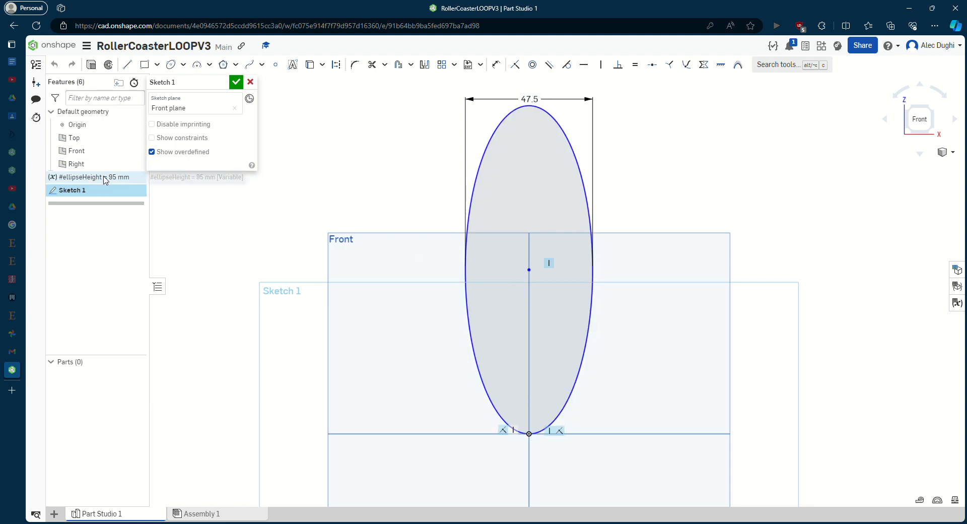
left_click(919, 500)
left_click(958, 419)
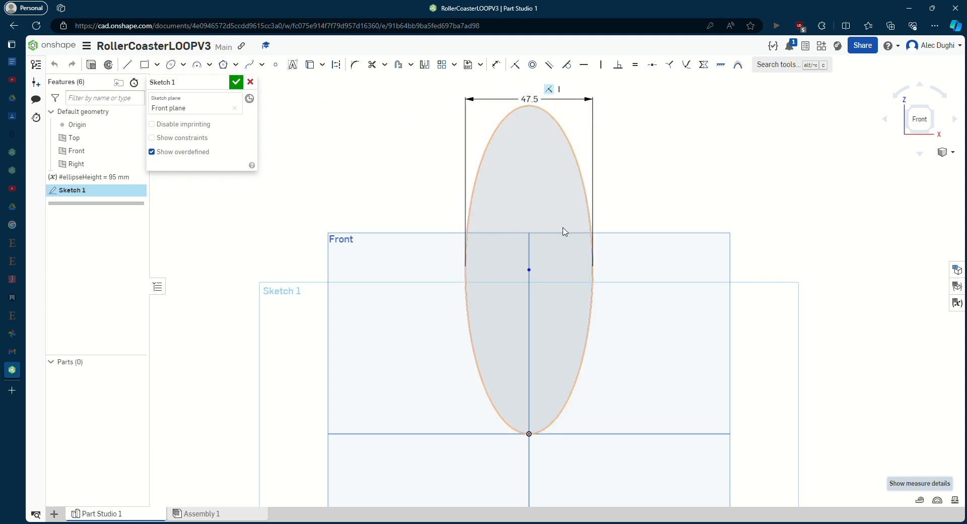
left_click_drag(544, 112, 549, 151)
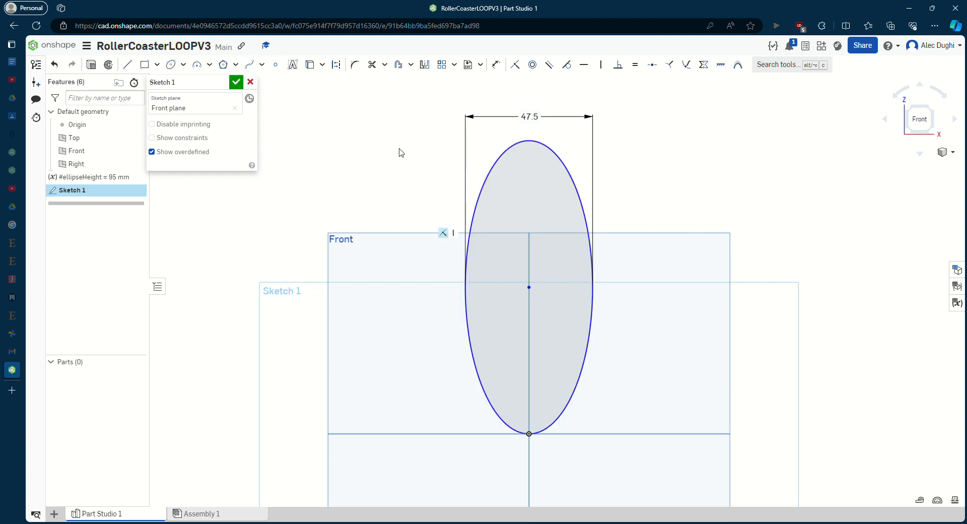
Draw a slightly slanted construction line about 45 mm long beside the ellipse's upper end and shift it down a little
key("l")
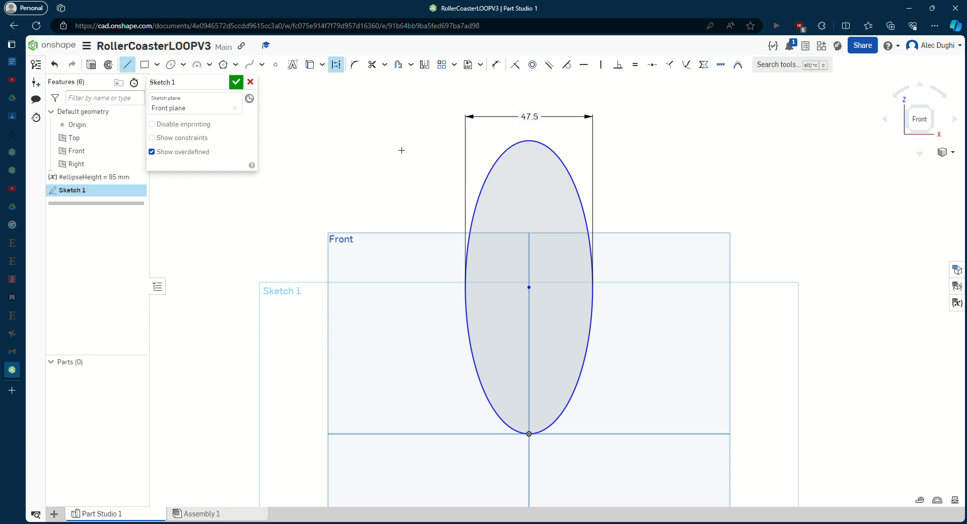
left_click(127, 64)
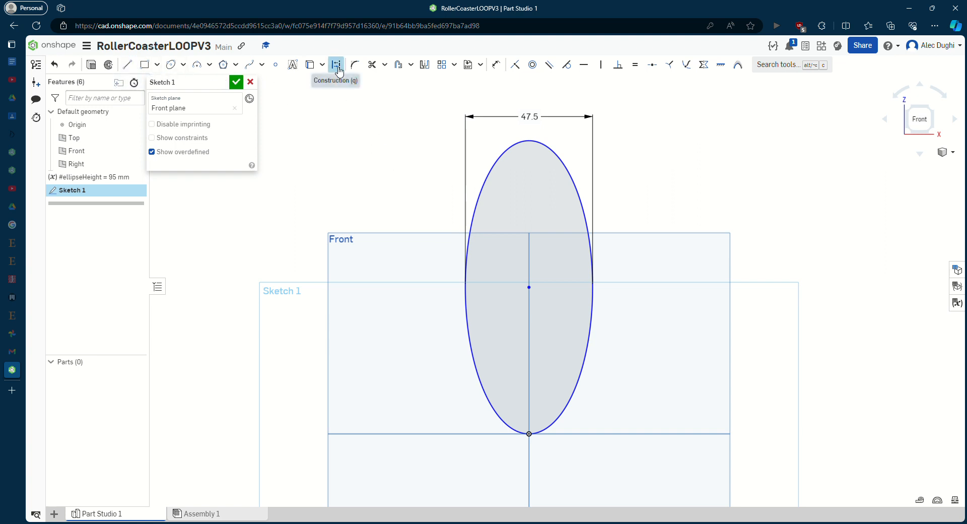
left_click(127, 64)
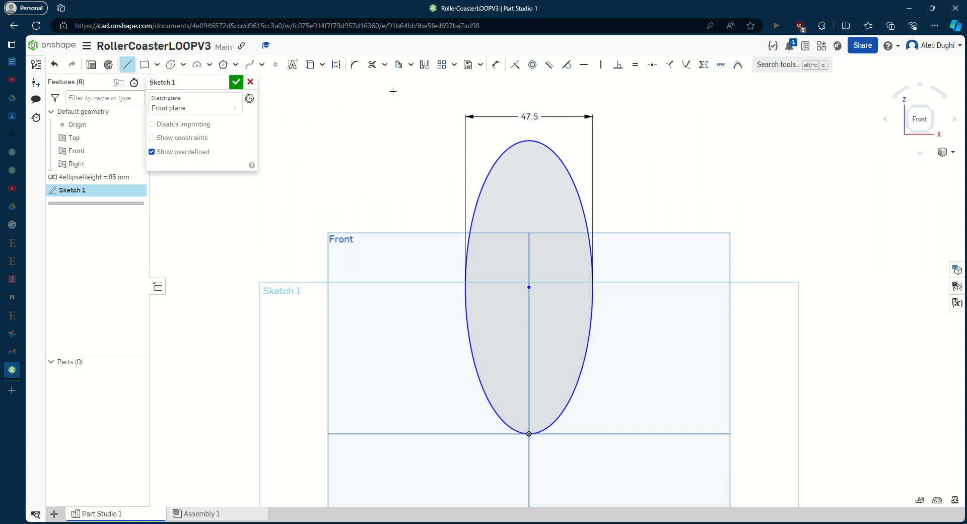
left_click(335, 65)
left_click(307, 123)
left_click(427, 111)
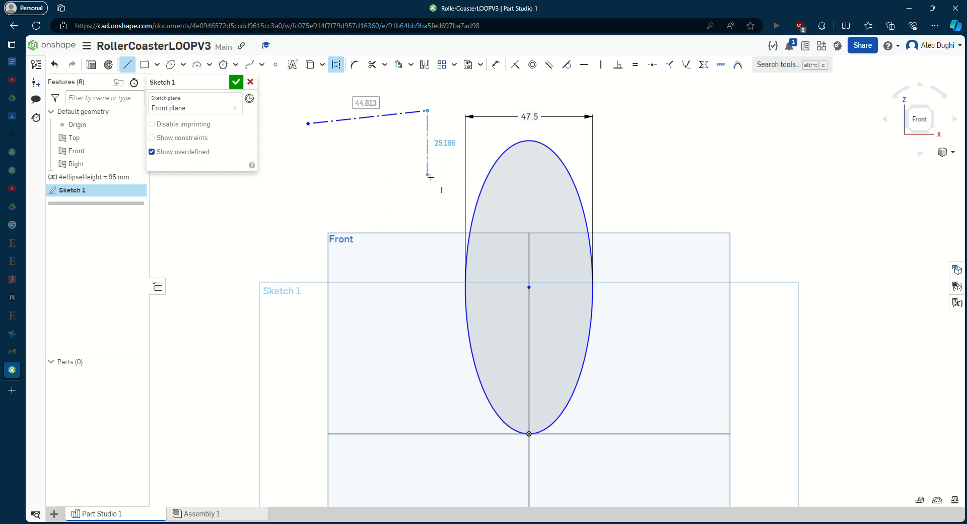
key("Escape")
left_click_drag(356, 121, 348, 145)
left_click(350, 143)
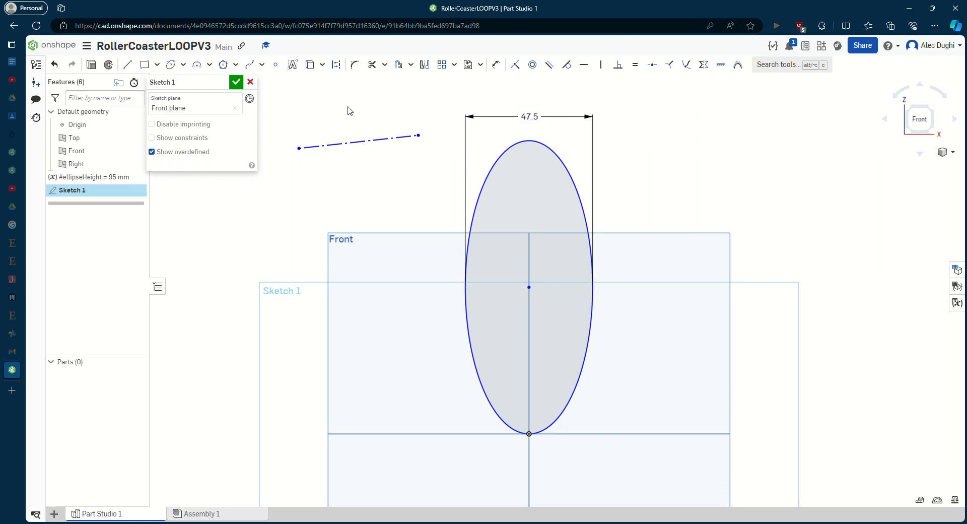
Change the slanted construction line to regular geometry and finish Sketch 1
left_click(359, 142)
key("q")
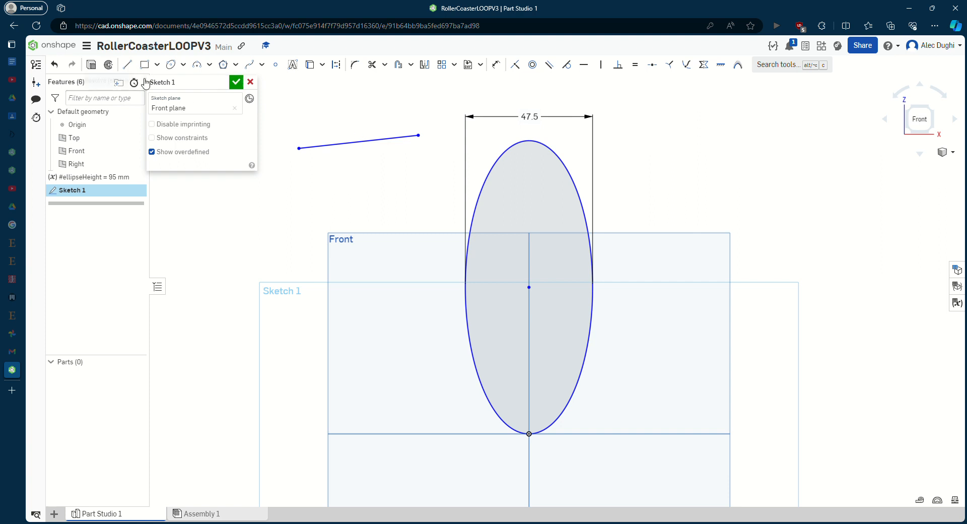
left_click(235, 81)
Try a thin extrusion of the slanted line, 5 mm thick and 25 mm deep
left_click(137, 64)
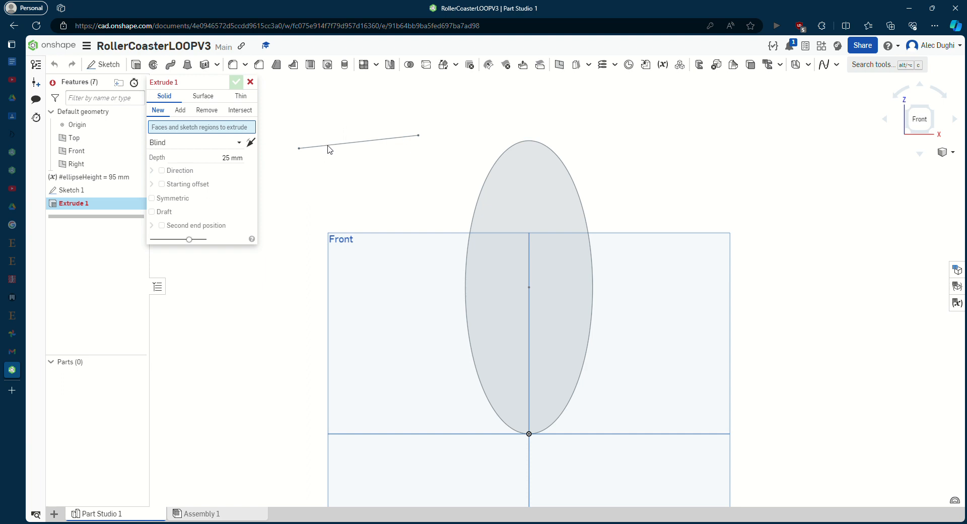
left_click(241, 95)
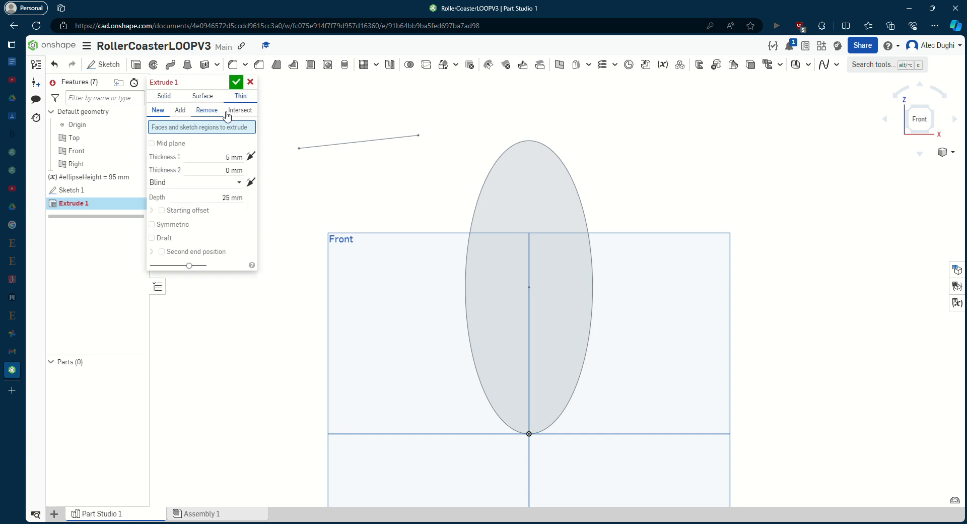
left_click(344, 146)
mouse_move(443, 131)
right_mouse_down()
mouse_move(469, 147)
mouse_move(447, 146)
right_mouse_up()
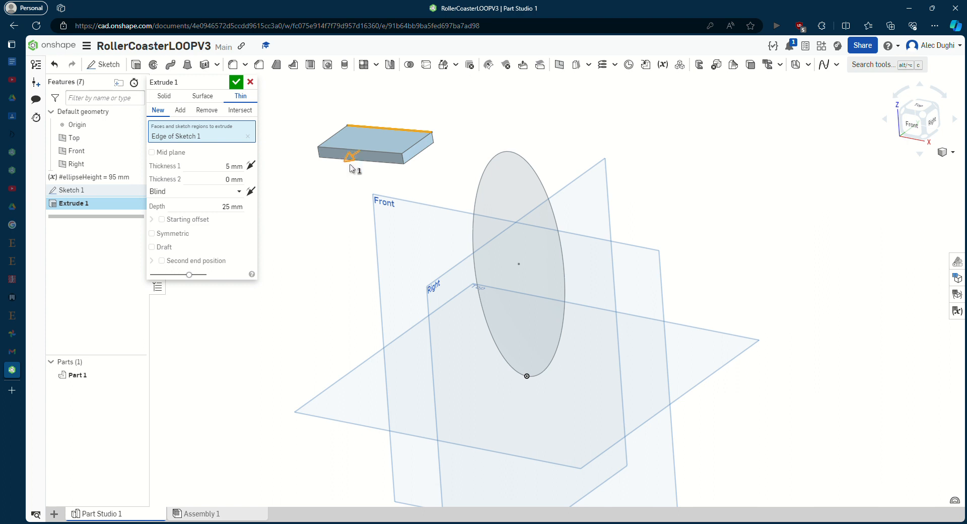
left_click(244, 166)
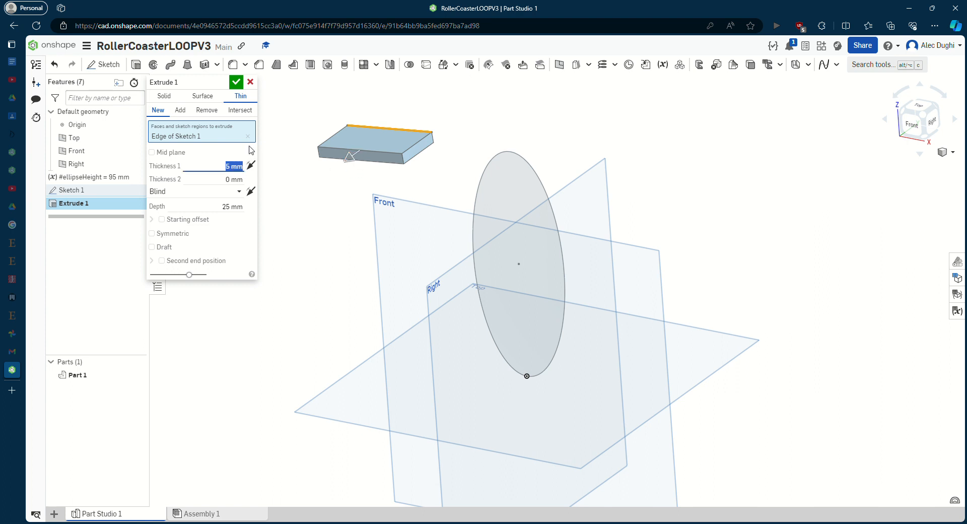
Try extruding the slanted line as a surface about 50.2 mm deep, and cancel the extrusion
left_click(202, 96)
left_click(359, 129)
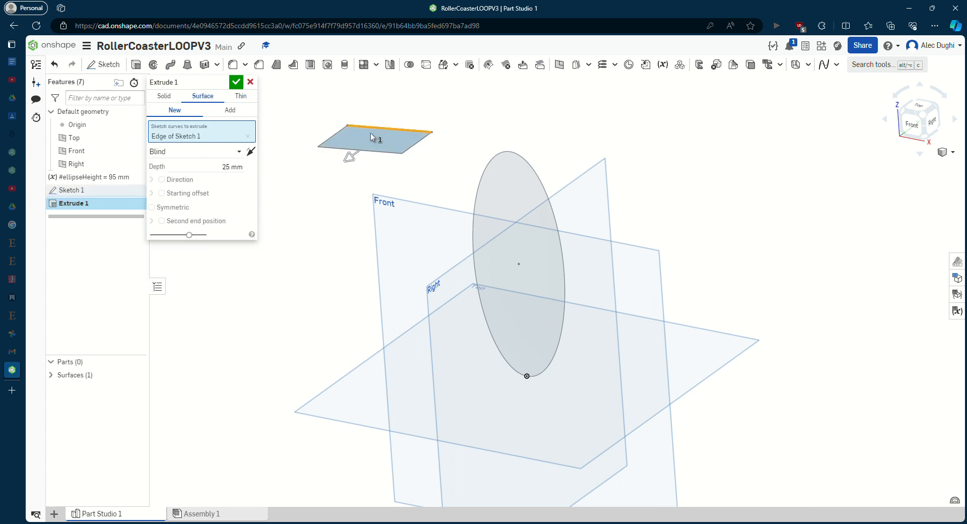
mouse_move(335, 170)
left_mouse_down()
mouse_move(319, 179)
mouse_move(339, 160)
left_mouse_up()
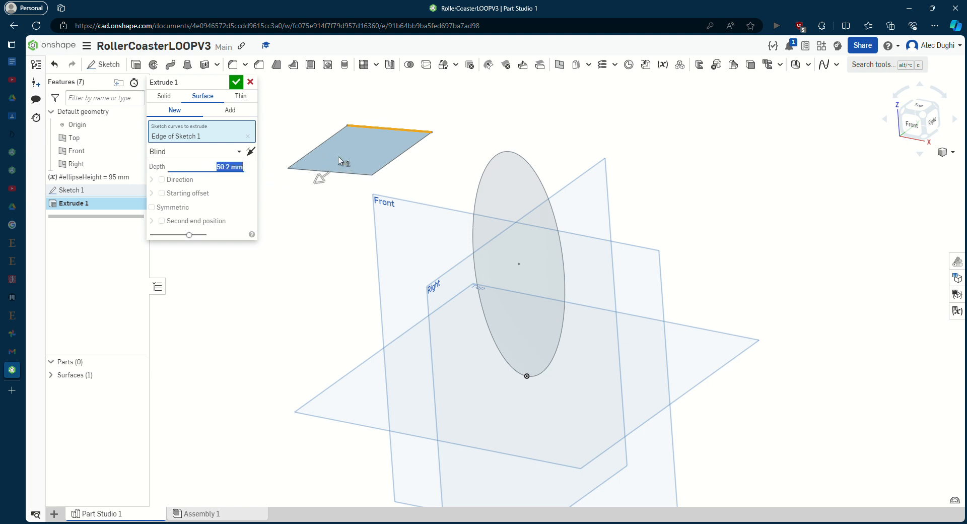
left_click(249, 81)
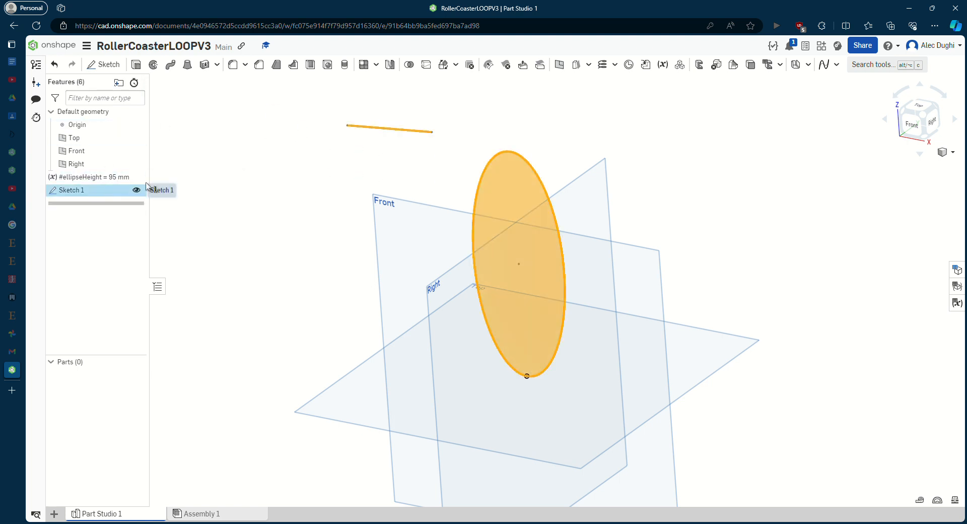
Reopen Sketch 1, turn the slanted line into construction geometry and finish the sketch
double_click(71, 190)
key("q")
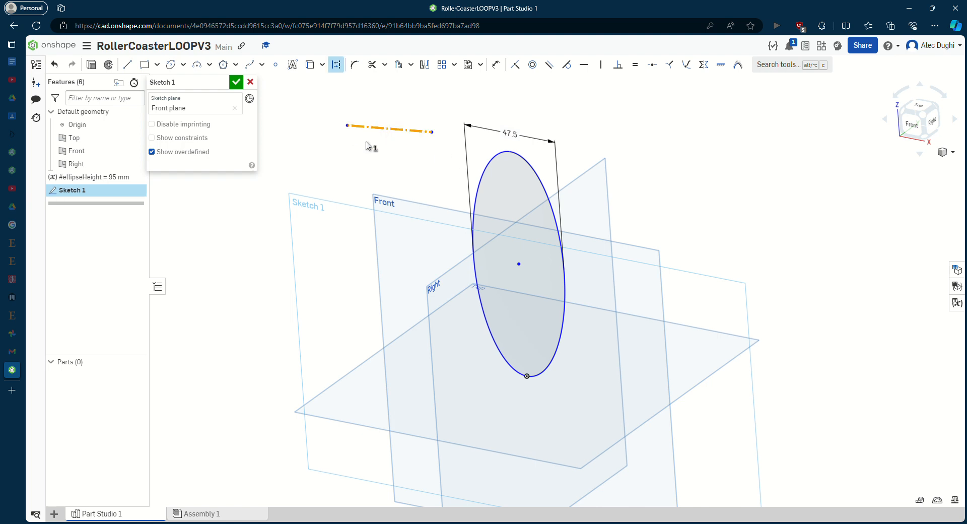
left_click(374, 162)
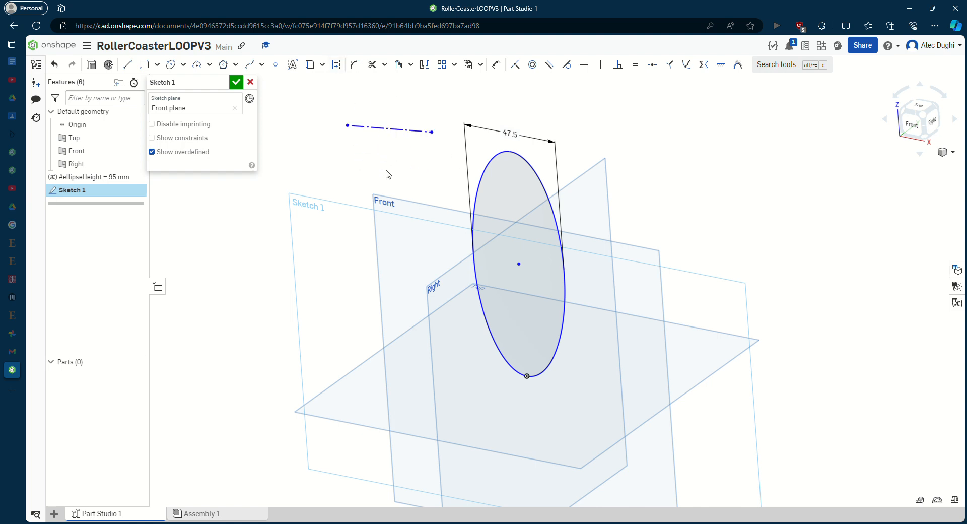
left_click(236, 82)
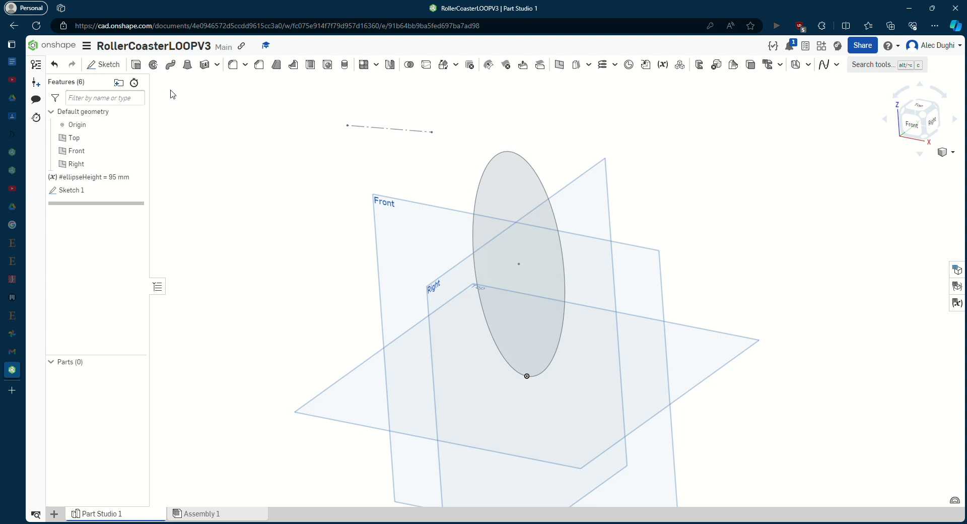
Try to set up a thin or surface extrusion for the construction line, and cancel it
left_click(135, 64)
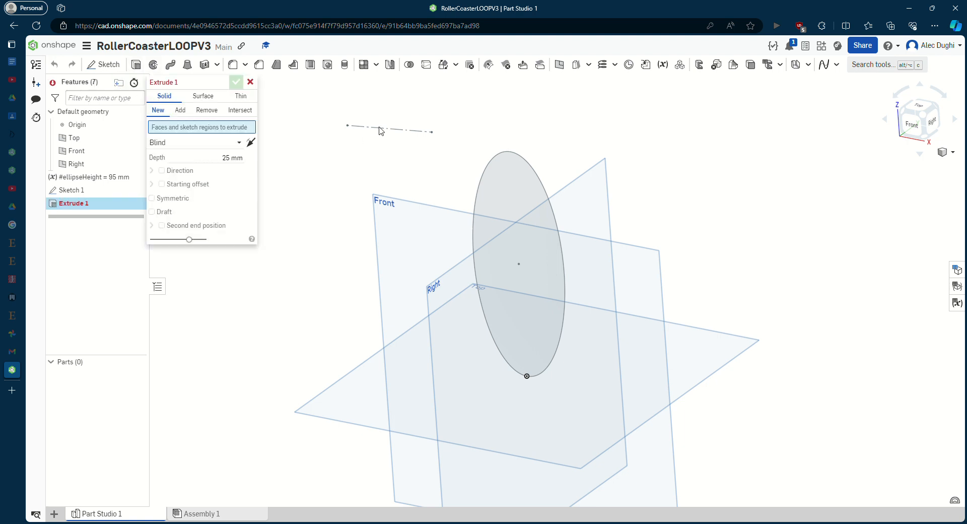
left_click(240, 95)
left_click(202, 96)
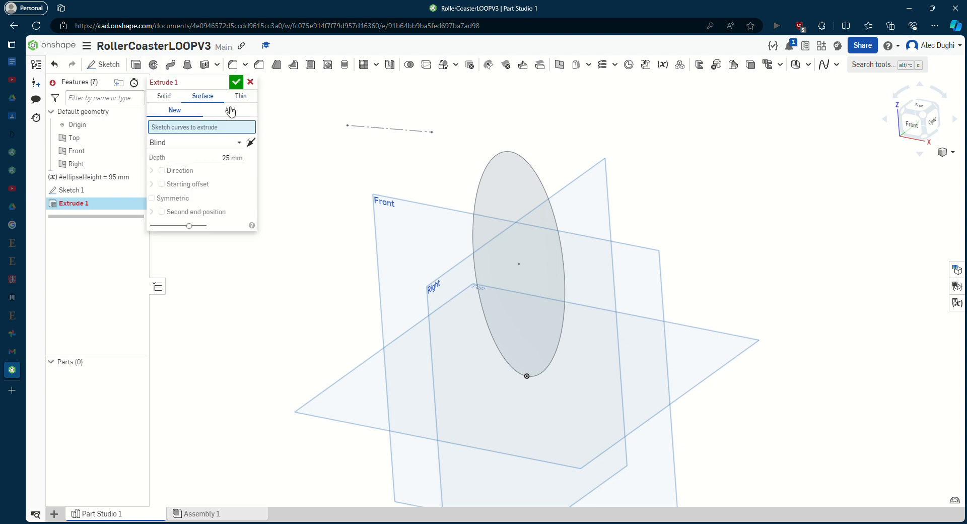
key("Escape")
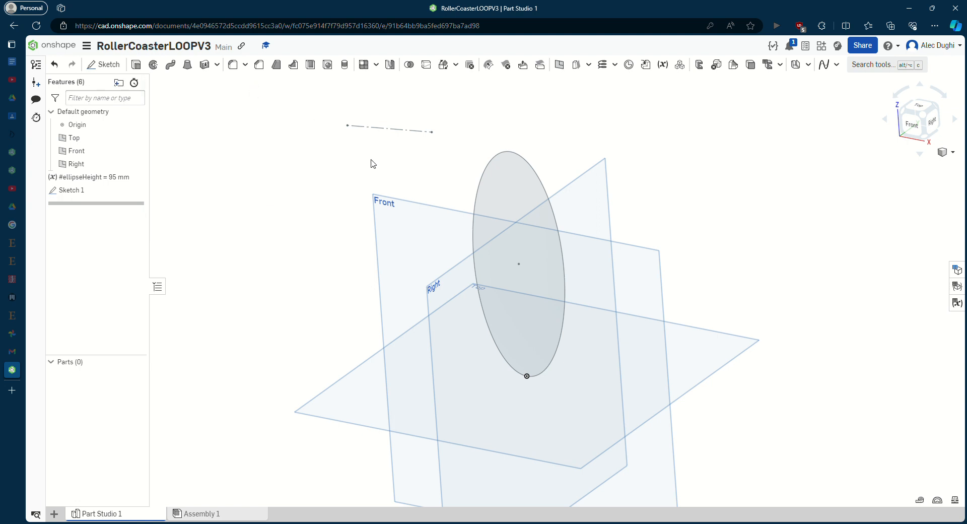
Reopen Sketch 1 and delete the slanted construction line beside the ellipse
right_click_drag(373, 164, 386, 153)
scroll(386, 153, "down", 1)
left_click(94, 192)
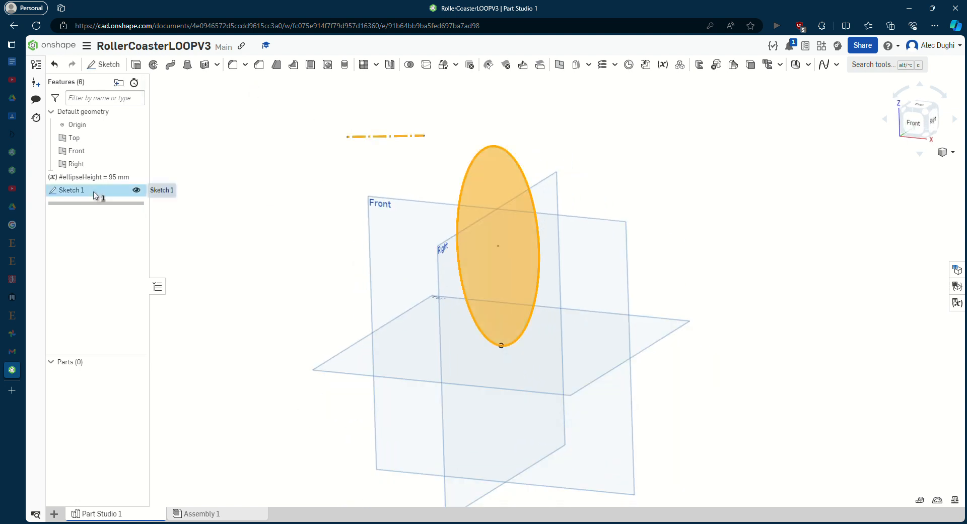
double_click(93, 193)
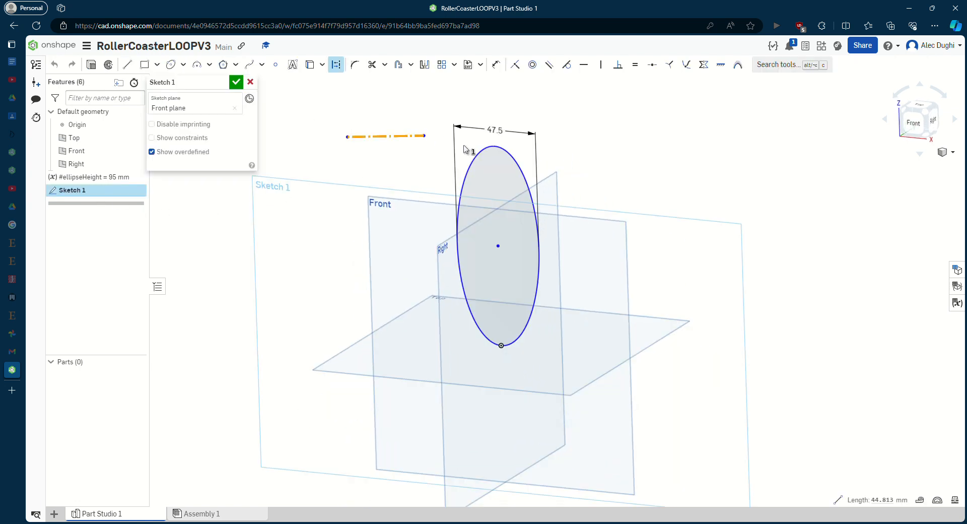
key("Escape")
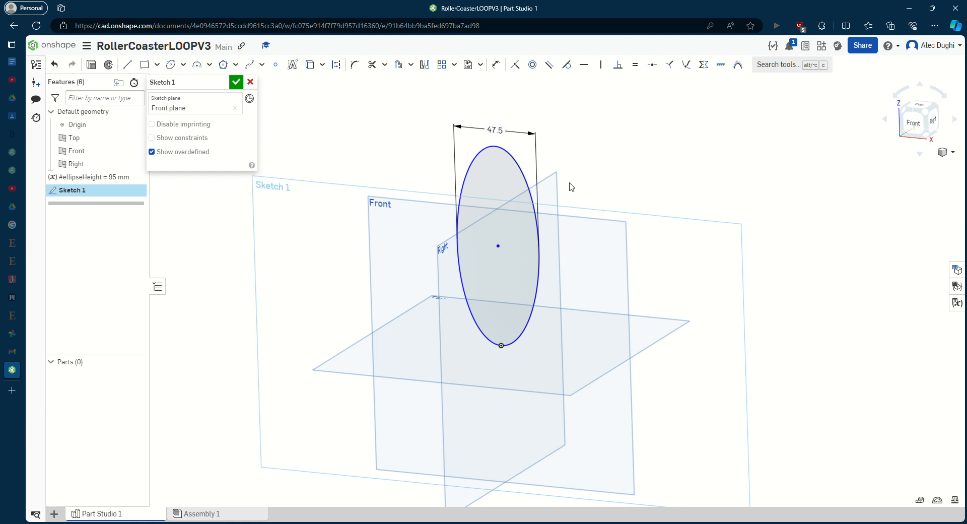
Sketch a slanted line about 43.9 mm long to the upper left of the ellipse, viewed straight onto the sketch plane
key("n")
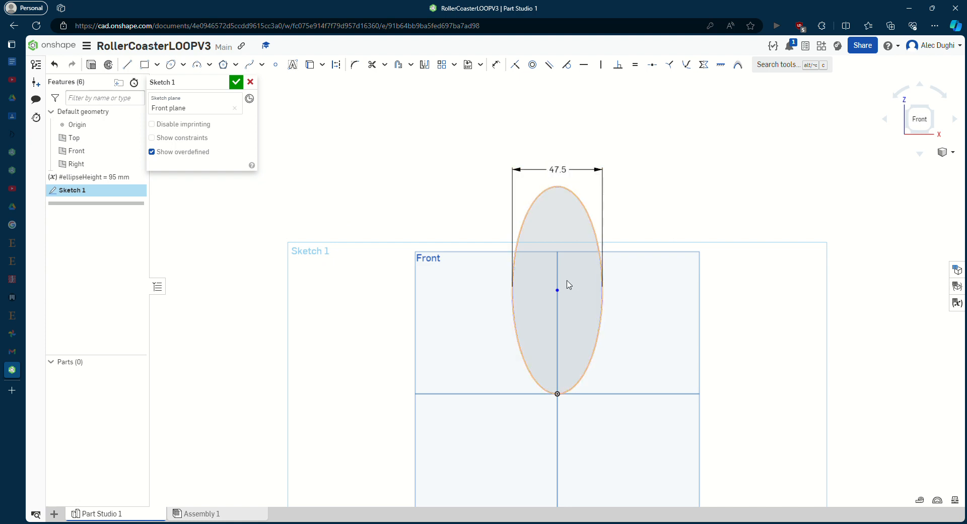
scroll(507, 330, "up", 2)
scroll(536, 297, "up", 1)
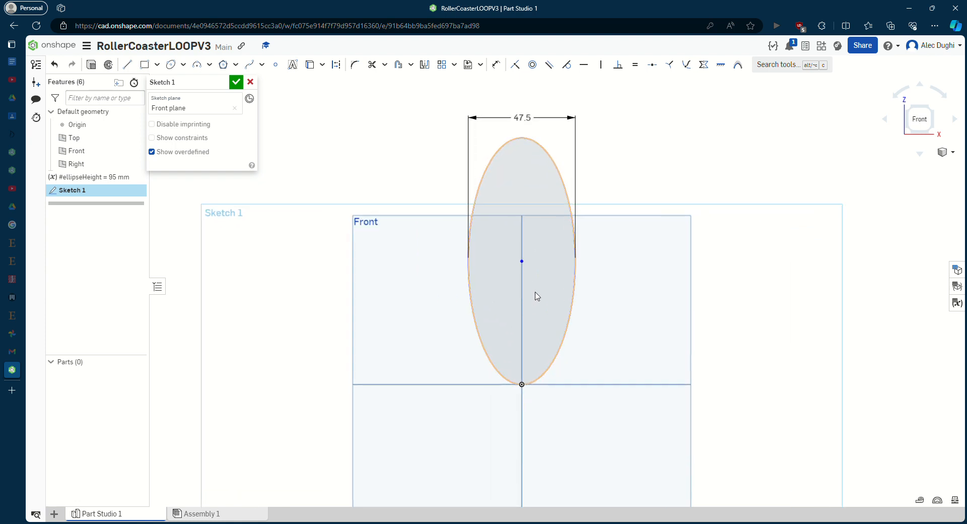
left_click(127, 64)
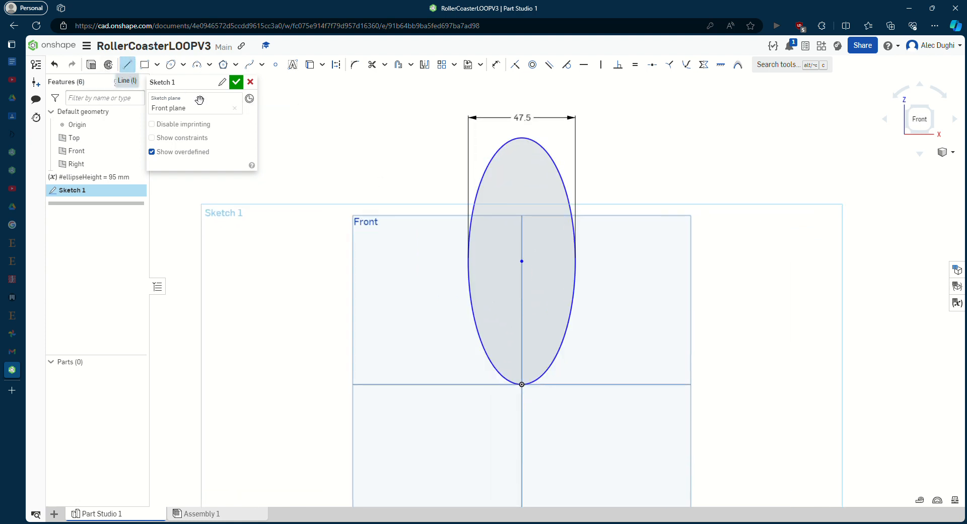
left_click(424, 137)
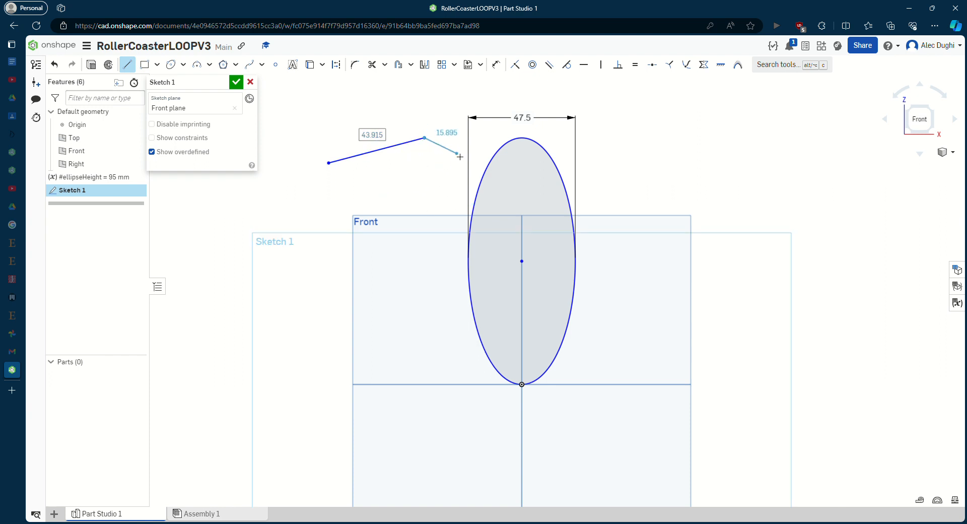
key("Escape")
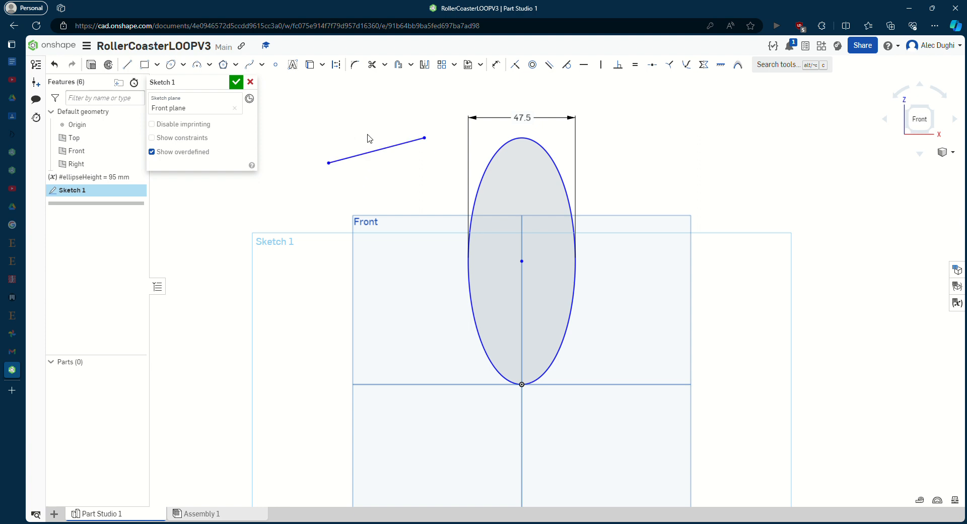
Draw two lines across the slanted line that meet in a V below it, the second about 24.7 mm long
key("l")
left_click_drag(350, 125, 360, 180)
key("l")
mouse_move(376, 127)
left_mouse_down()
mouse_move(371, 178)
mouse_move(360, 181)
left_mouse_up()
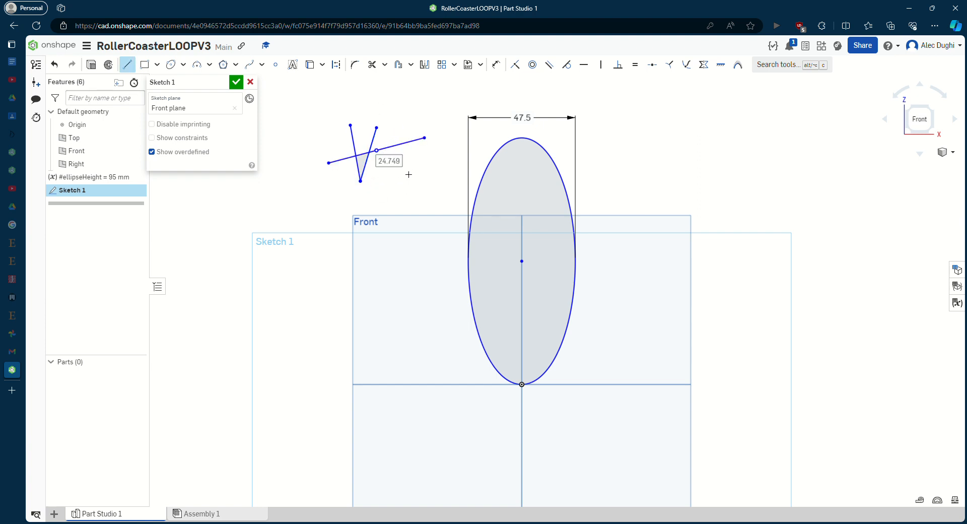
key("Escape")
Close a triangle by joining the V's upper left end and its lower point to the slanted line's right end
key("l")
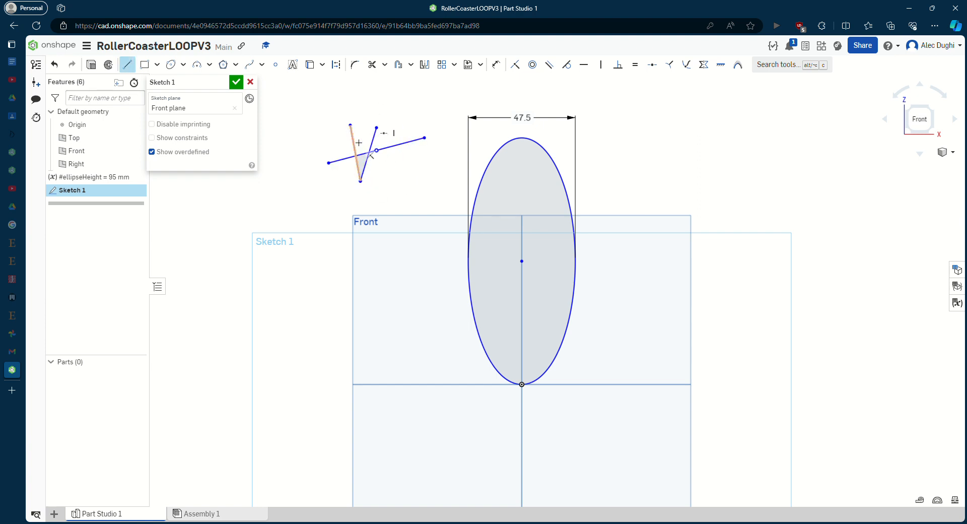
left_click_drag(350, 124, 424, 138)
left_click_drag(361, 181, 424, 138)
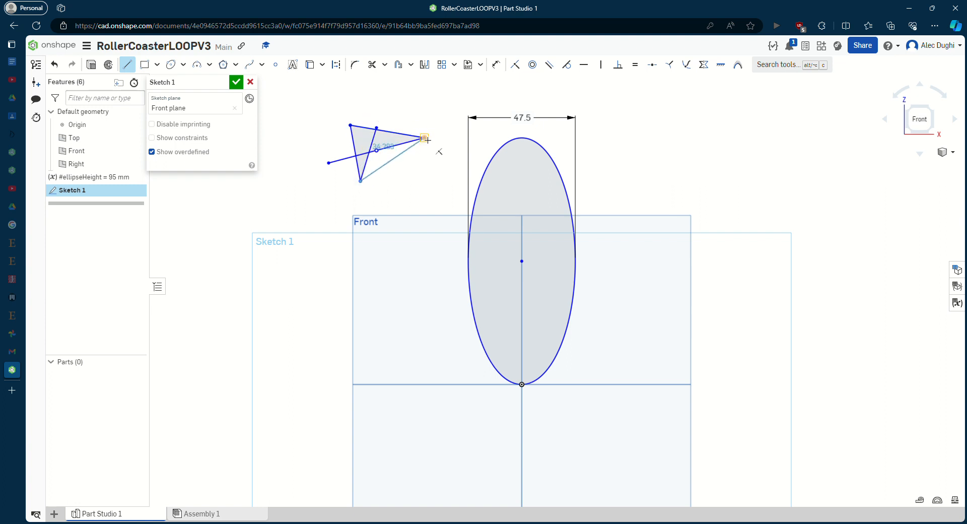
key("Escape")
Turn the two lines crossing inside the triangle into construction geometry and select the triangle's enclosed region
scroll(377, 155, "up", 5)
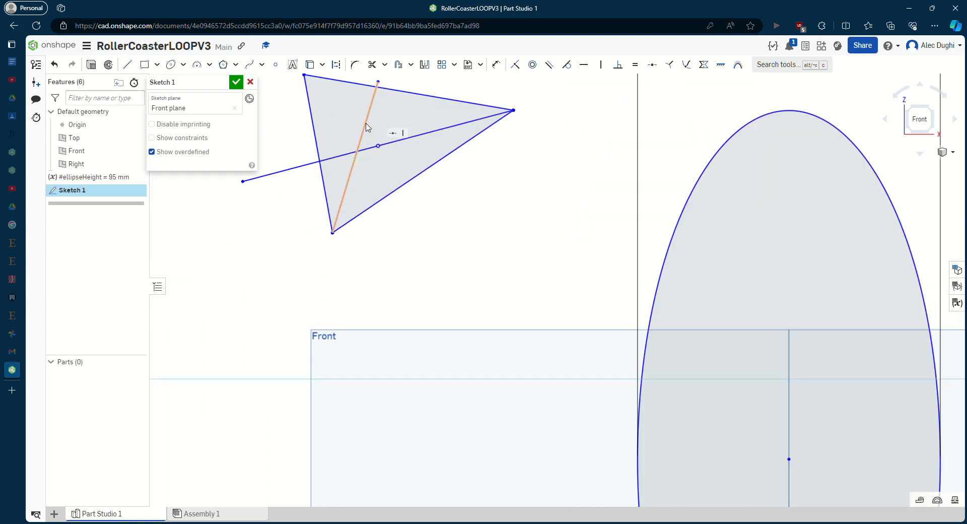
left_click(369, 130)
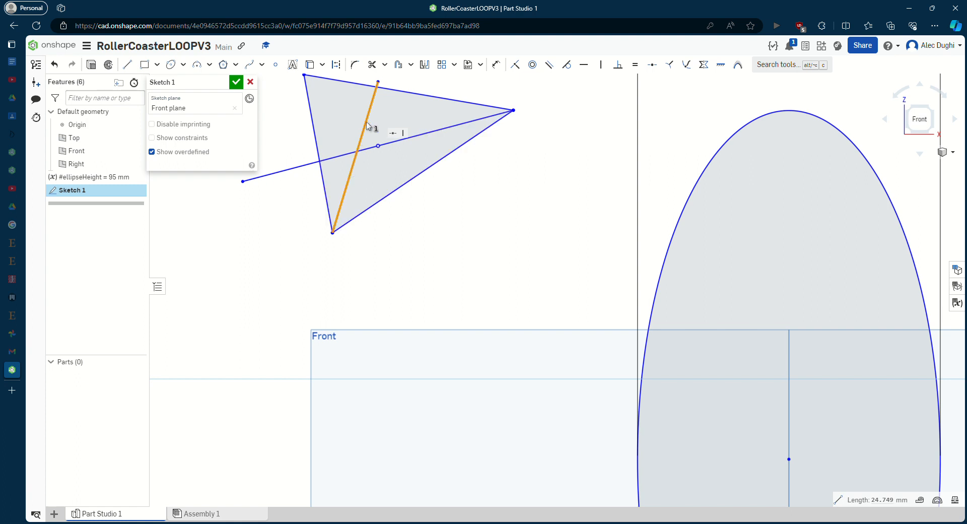
left_click(334, 158)
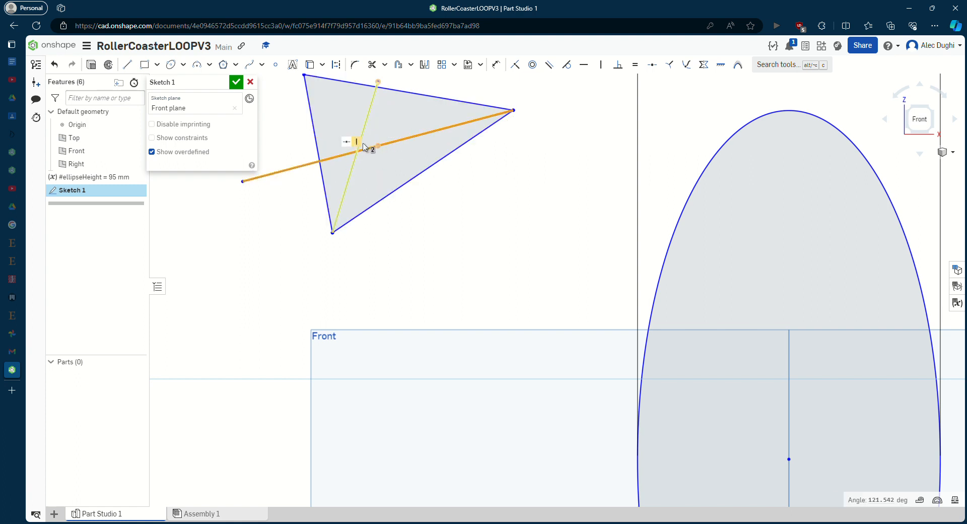
key("q")
left_click(522, 237)
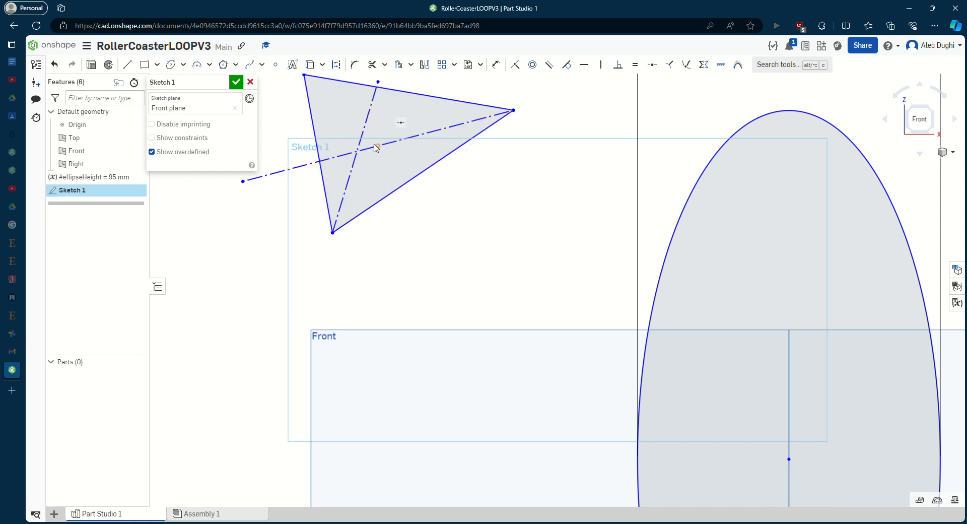
left_click(370, 129)
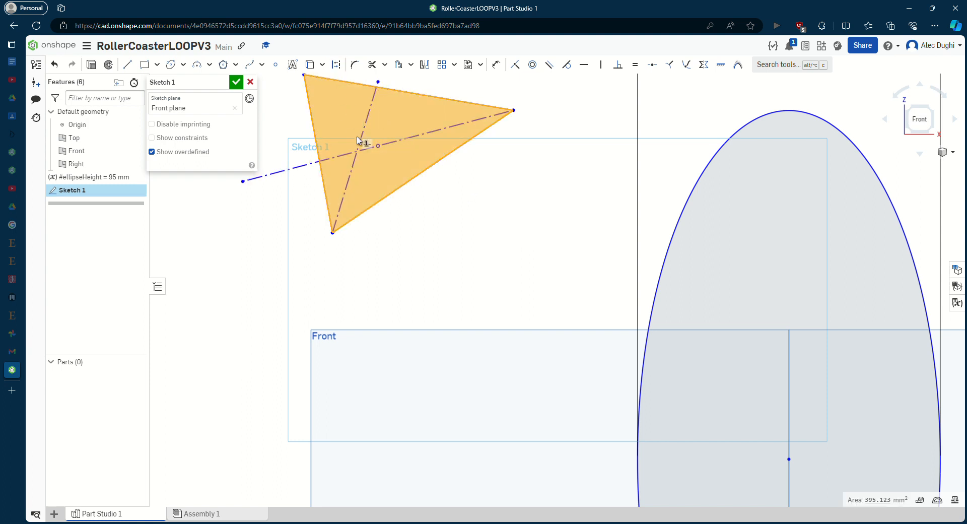
Undo the construction conversion and select the separate regions inside the triangle to compare them
key("ctrl+z")
key("ctrl+z")
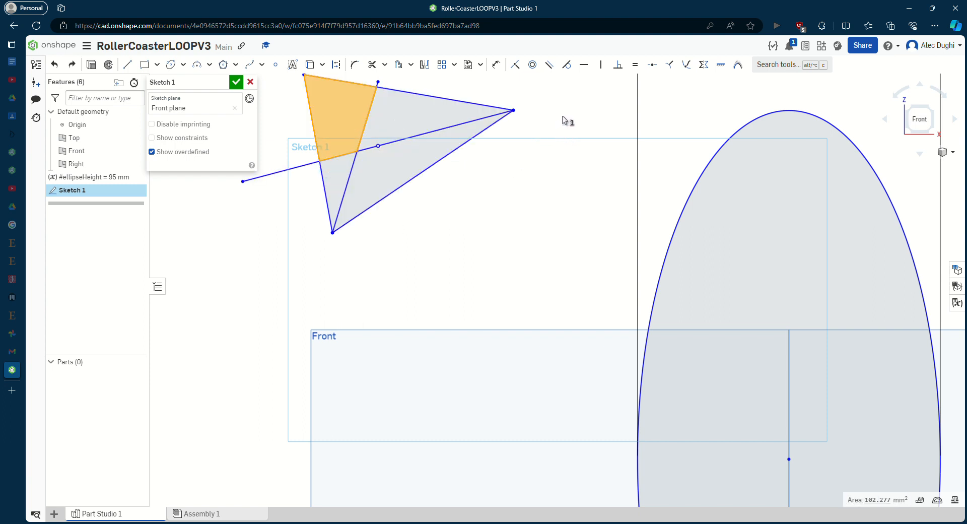
left_click(398, 117)
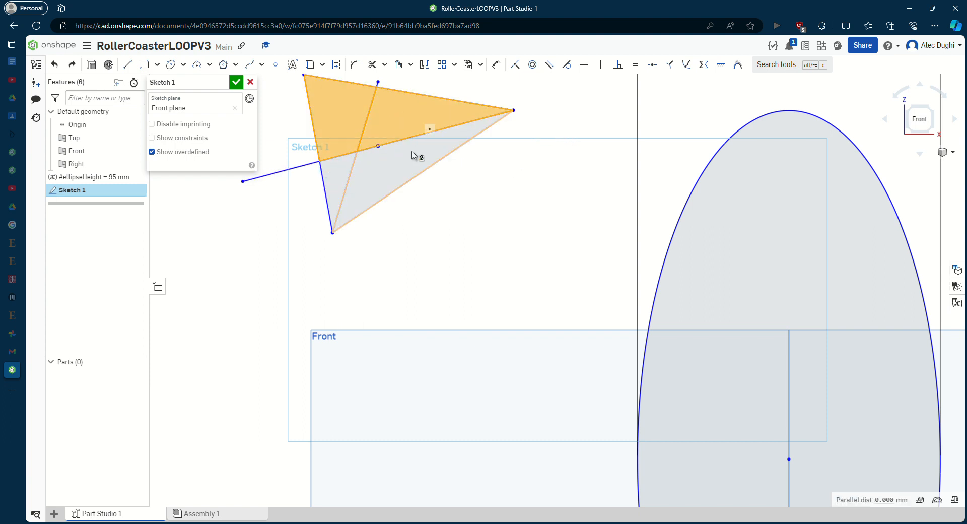
left_click(412, 155)
left_click(353, 164)
left_click(561, 102)
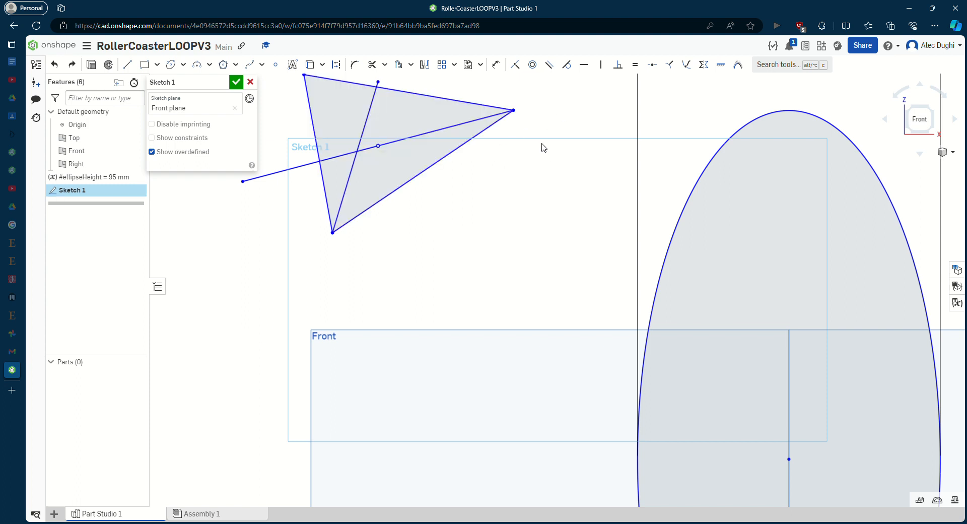
Delete all the practice lines beside the ellipse
scroll(542, 147, "down", 3)
left_click_drag(528, 223, 346, 102)
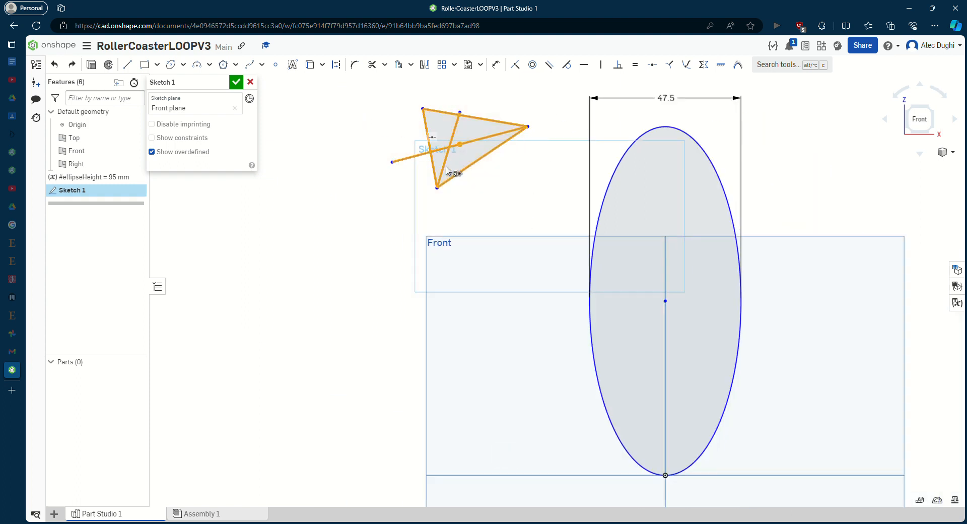
key("Delete")
Draw a horizontal construction line about 23.75 mm long from the ellipse's centre to its right edge
scroll(226, 204, "down", 3)
scroll(413, 241, "up", 2)
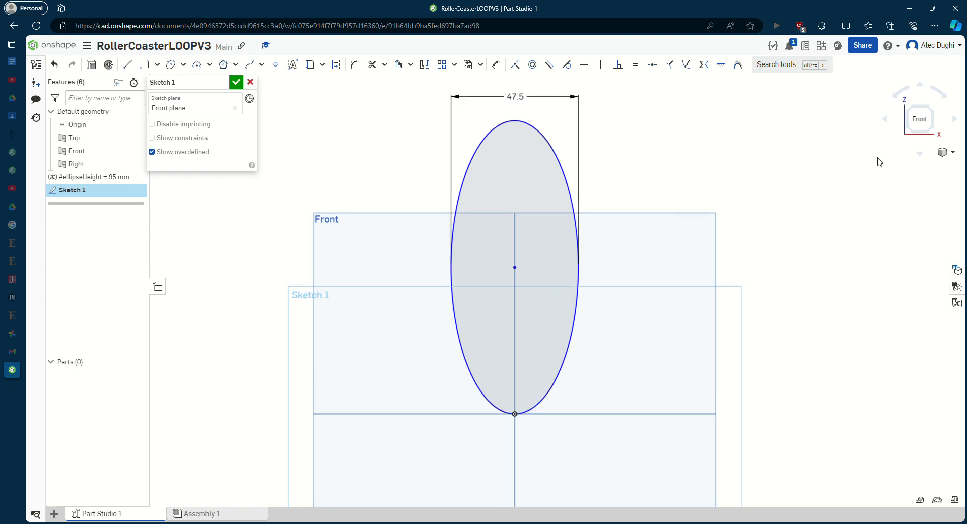
key("l")
key("d")
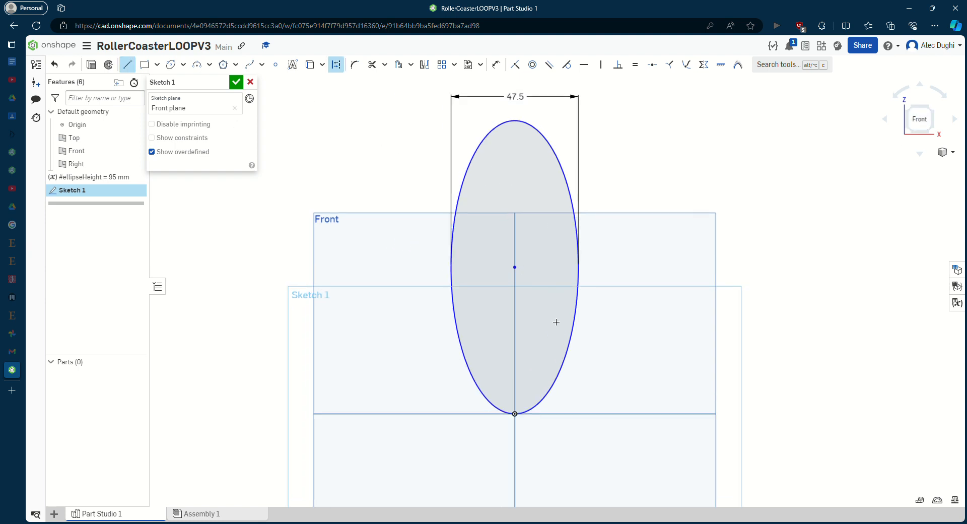
left_click(515, 268)
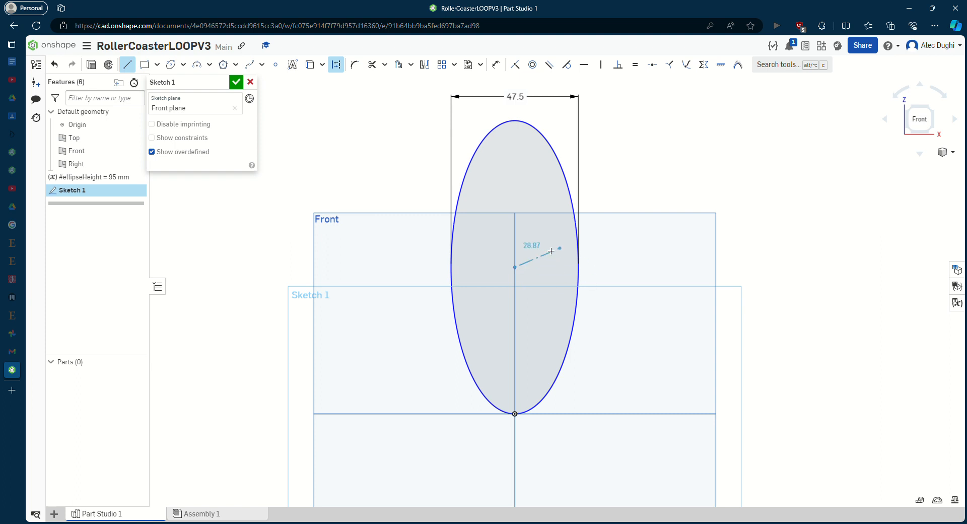
left_click(580, 269)
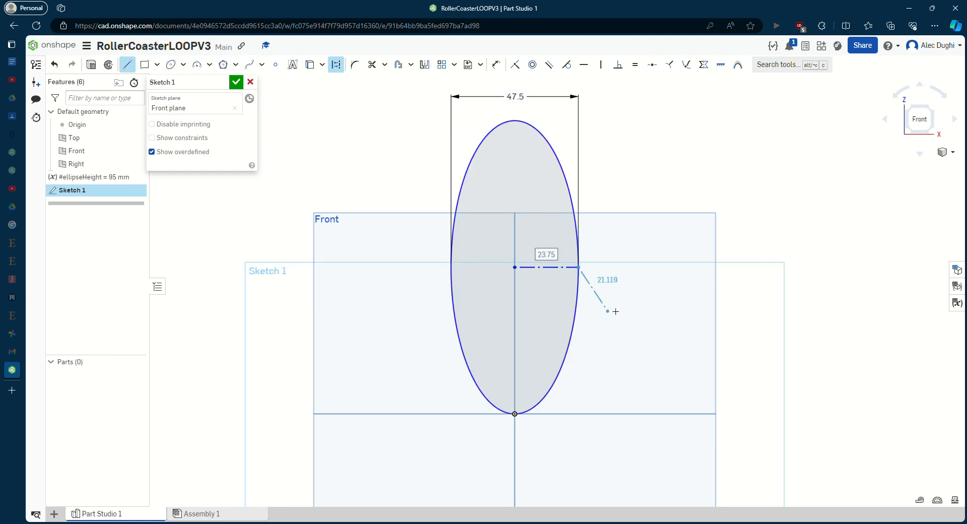
key("Escape")
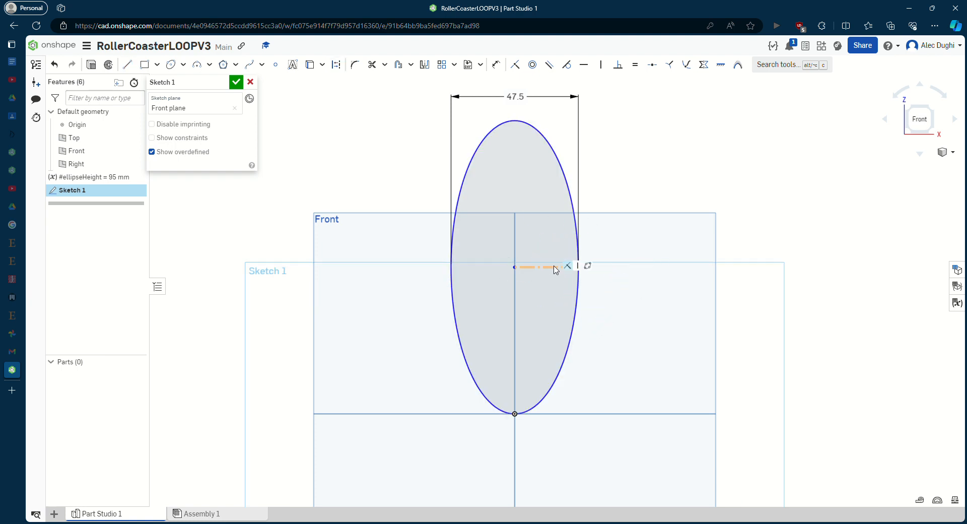
Move the ellipse's centre upward freehand and pull its lowest edge up away from the origin
mouse_move(553, 275)
left_mouse_down()
mouse_move(567, 236)
mouse_move(572, 250)
left_mouse_up()
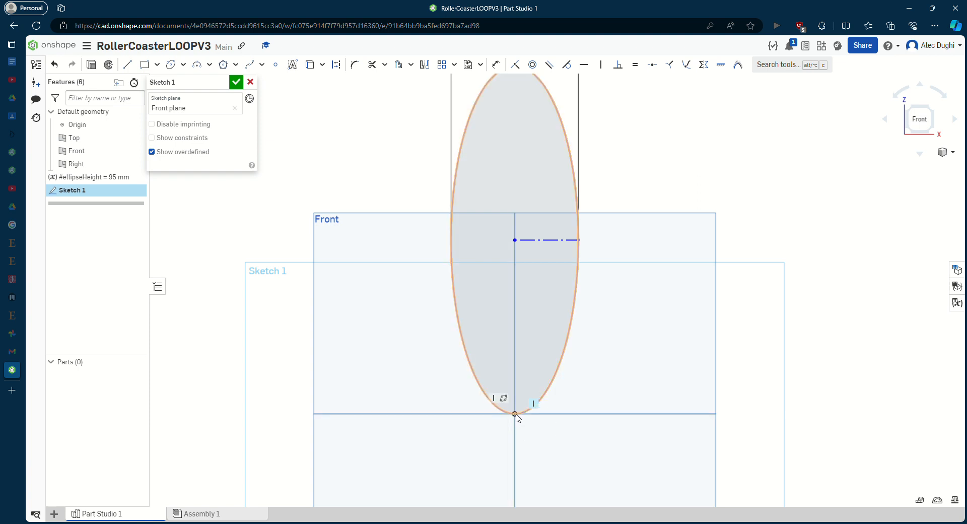
left_click_drag(527, 417, 529, 342)
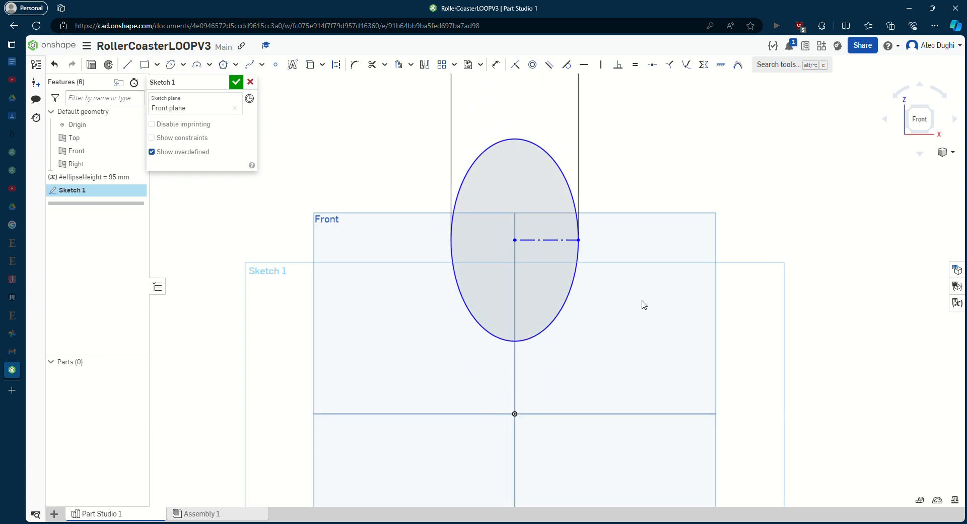
Delete the ellipse's 47.5 mm width dimension and enlarge the ellipse freehand to a minimum radius of about 25.7 mm
scroll(572, 321, "down", 3)
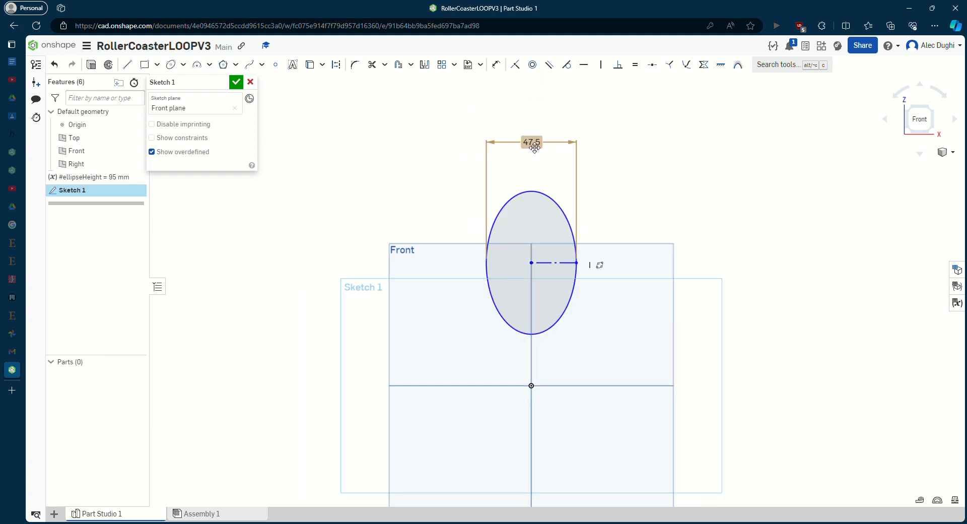
key("Delete")
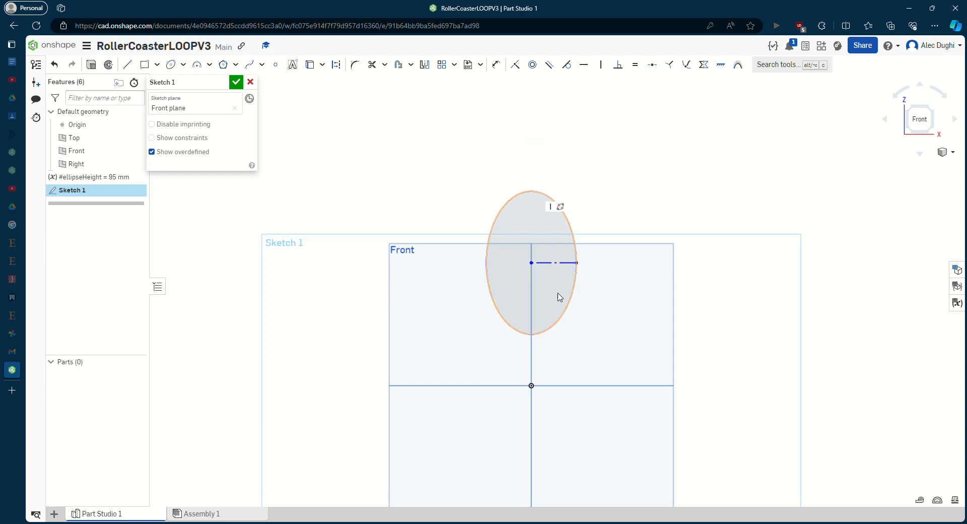
mouse_move(565, 319)
left_mouse_down()
mouse_move(570, 341)
mouse_move(567, 328)
mouse_move(579, 333)
left_mouse_up()
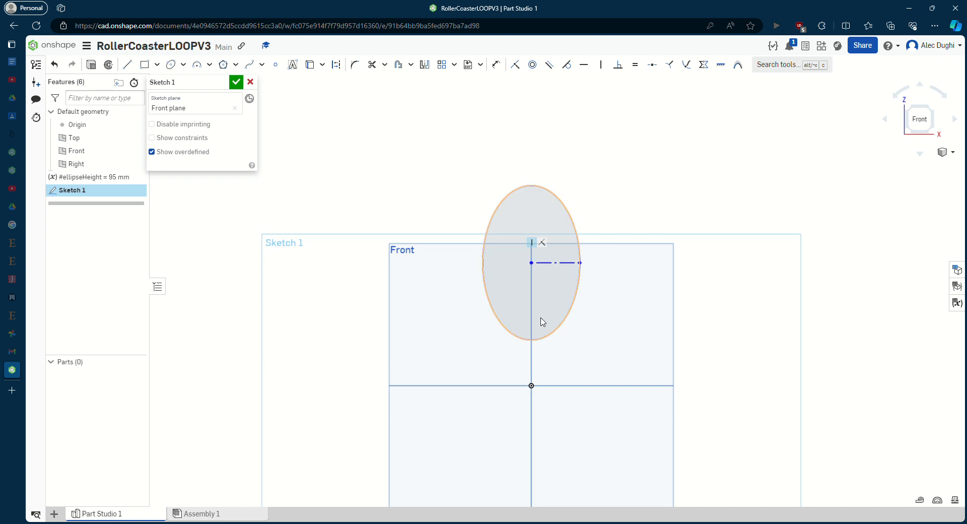
left_click(518, 337)
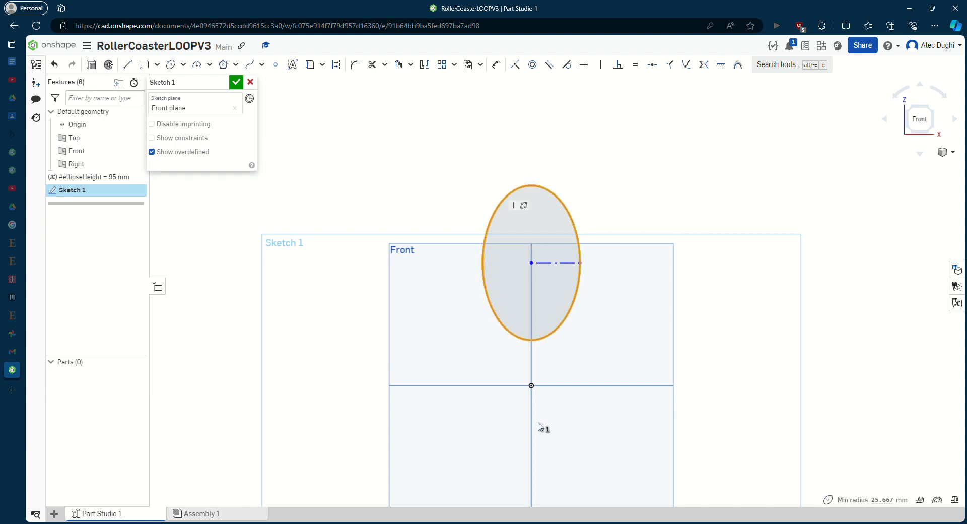
key("i")
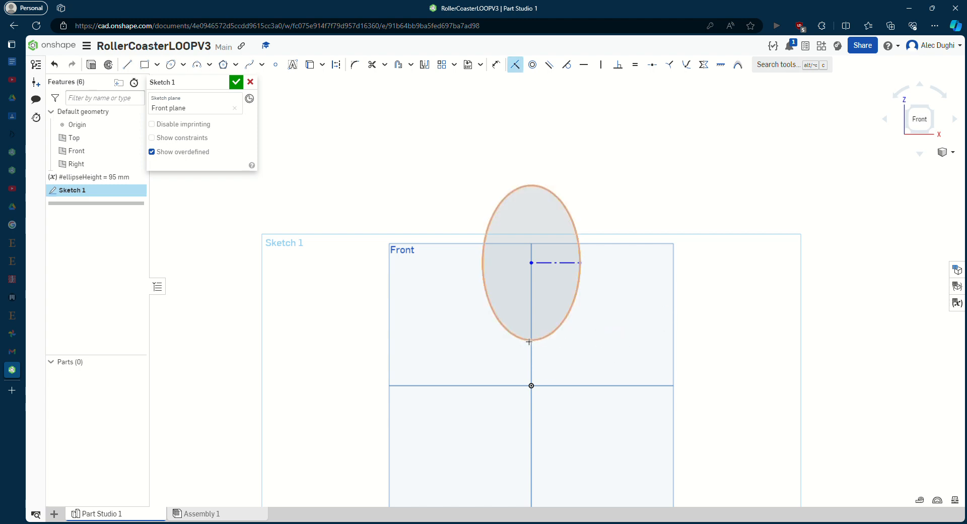
key("F1")
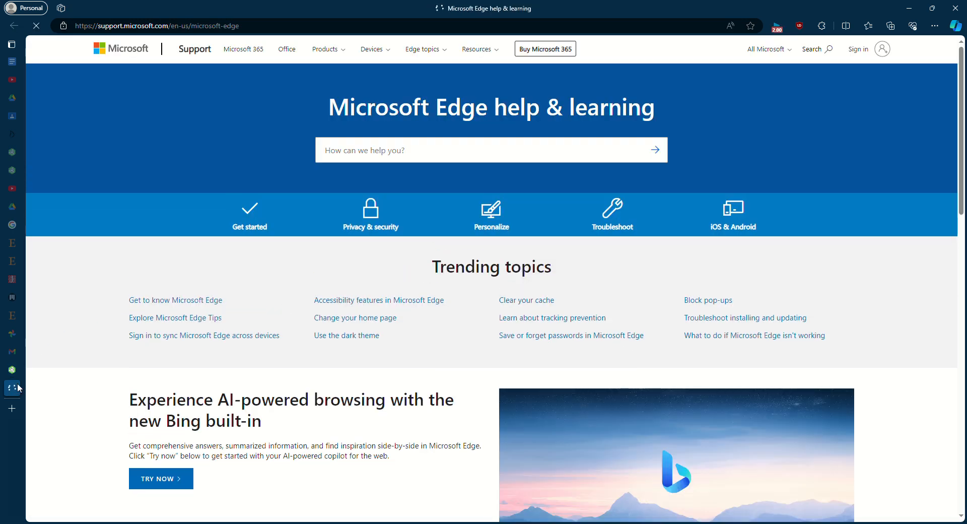
middle_click(12, 388)
key("Escape")
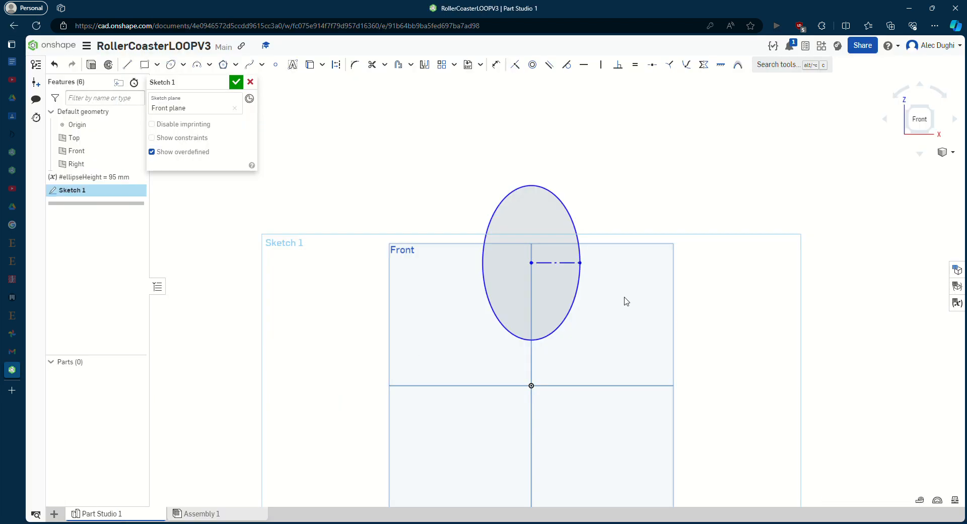
Make the ellipse coincident with the origin so its curve passes through that point
key("i")
left_click(564, 329)
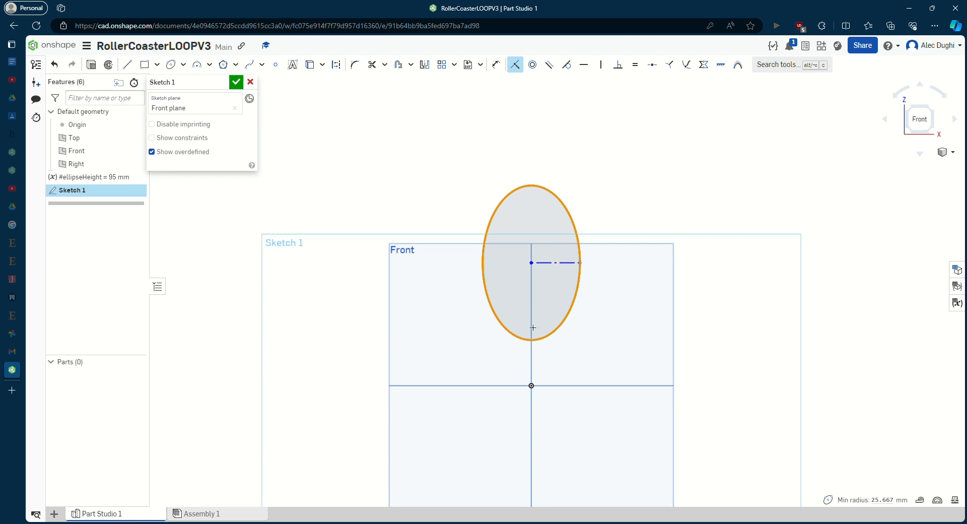
left_click(532, 385)
key("Escape")
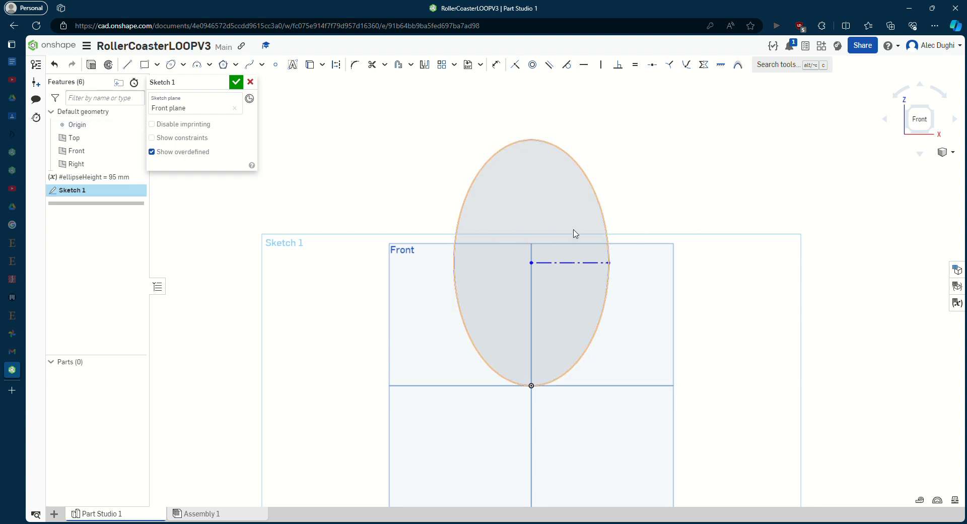
Reshape the ellipse freehand by its edges and centre, placing the centre about 73.6 mm above the origin
mouse_move(473, 185)
left_mouse_down()
mouse_move(500, 198)
mouse_move(479, 201)
left_mouse_up()
mouse_move(543, 143)
left_mouse_down()
mouse_move(537, 173)
mouse_move(540, 154)
mouse_move(580, 166)
mouse_move(556, 173)
mouse_move(534, 147)
mouse_move(540, 137)
mouse_move(531, 153)
mouse_move(543, 146)
mouse_move(551, 157)
left_mouse_up()
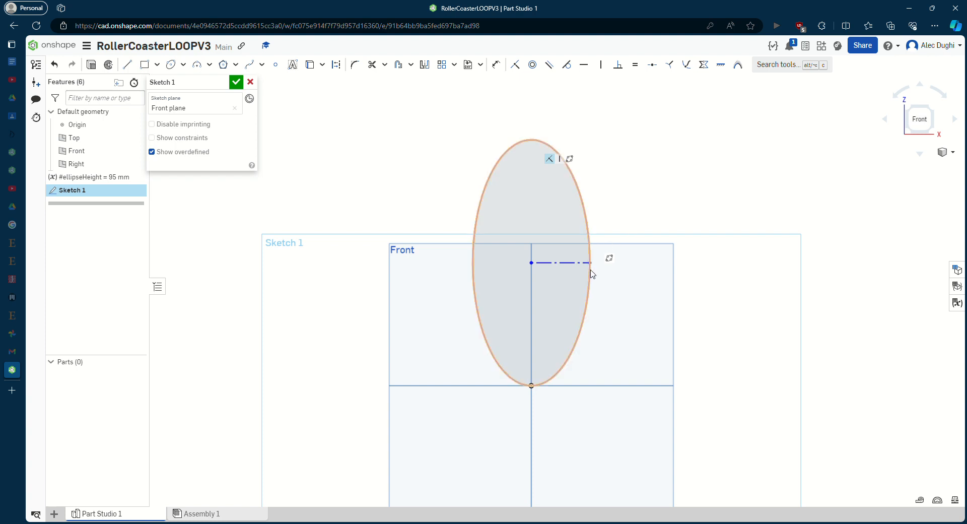
mouse_move(592, 265)
left_mouse_down()
mouse_move(572, 265)
mouse_move(600, 282)
mouse_move(621, 246)
mouse_move(618, 269)
mouse_move(604, 269)
left_mouse_up()
mouse_move(581, 181)
left_mouse_down()
mouse_move(577, 205)
mouse_move(605, 204)
mouse_move(590, 211)
mouse_move(599, 215)
mouse_move(582, 192)
left_mouse_up()
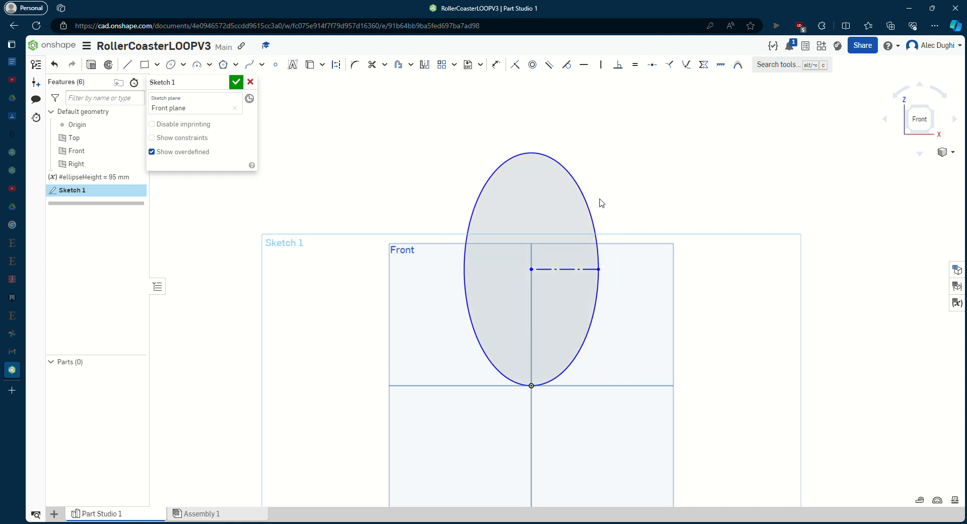
mouse_move(598, 269)
left_mouse_down()
mouse_move(644, 223)
mouse_move(585, 276)
left_mouse_up()
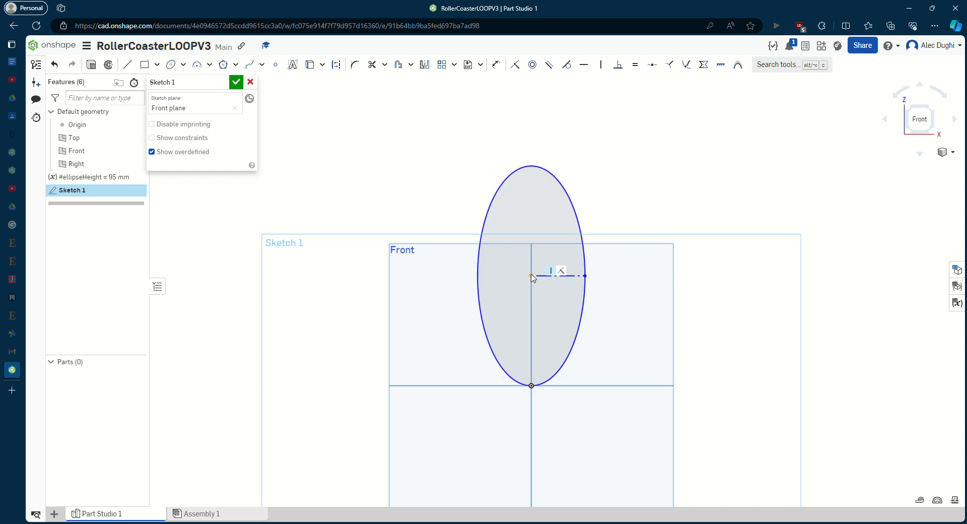
left_click_drag(532, 277, 530, 253)
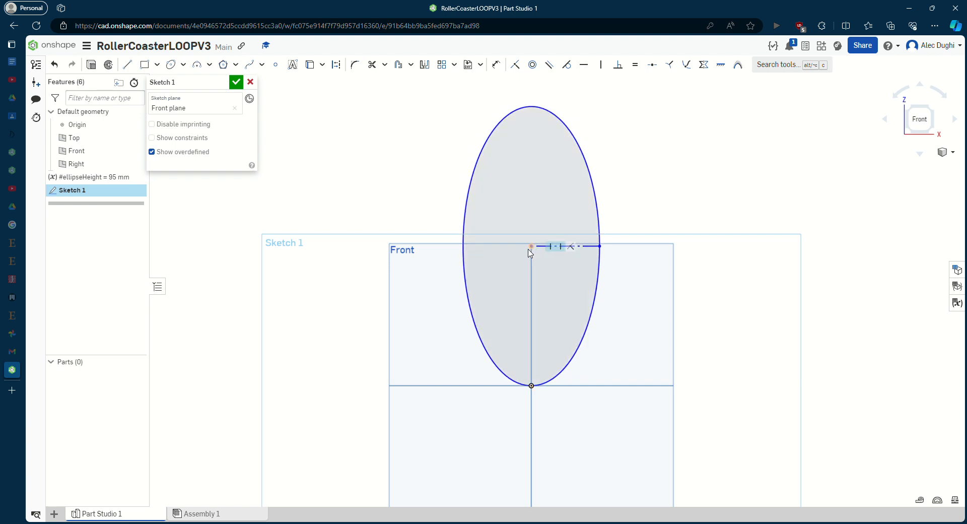
Apply a Fix constraint to the ellipse's centre and narrow the ellipse freehand to a half-width of about 31.3 mm
left_click(531, 246)
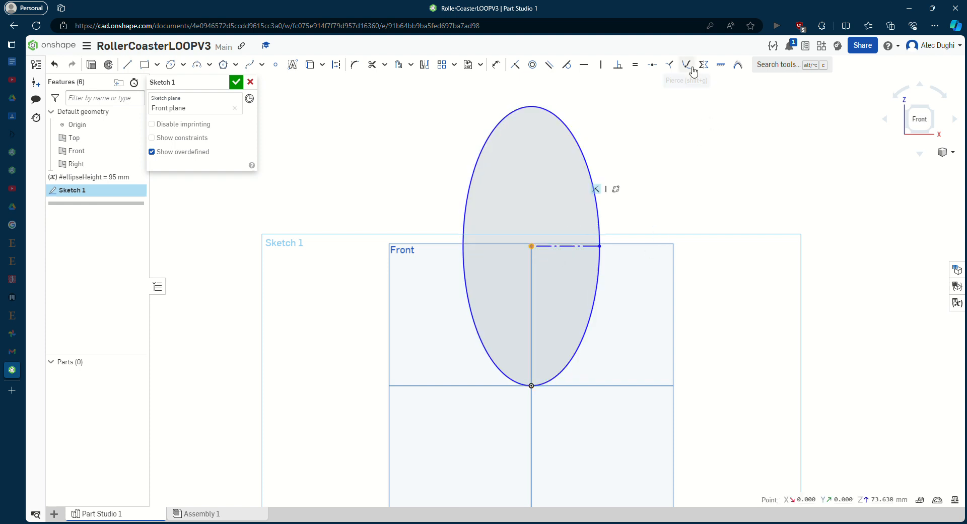
left_click(721, 67)
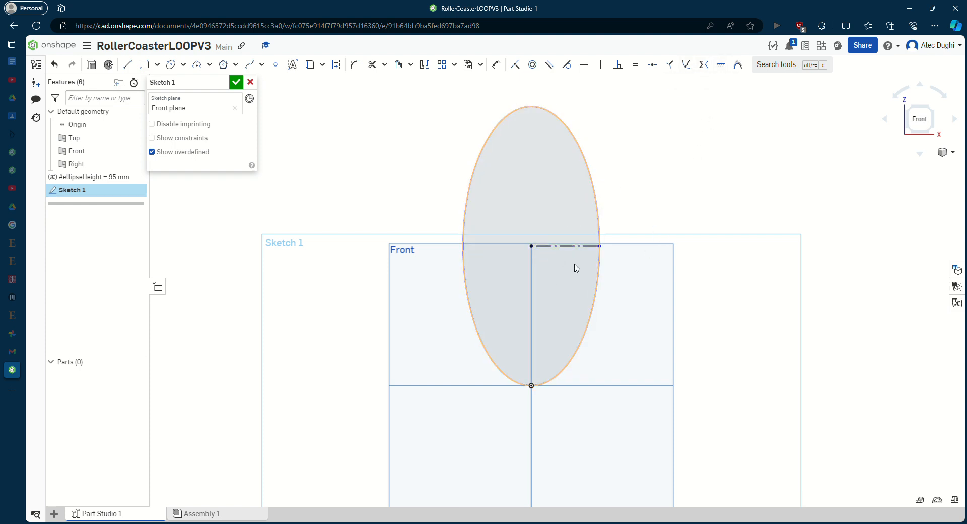
mouse_move(598, 246)
left_mouse_down()
mouse_move(623, 253)
mouse_move(590, 255)
left_mouse_up()
scroll(525, 255, "down", 3)
scroll(534, 247, "up", 2)
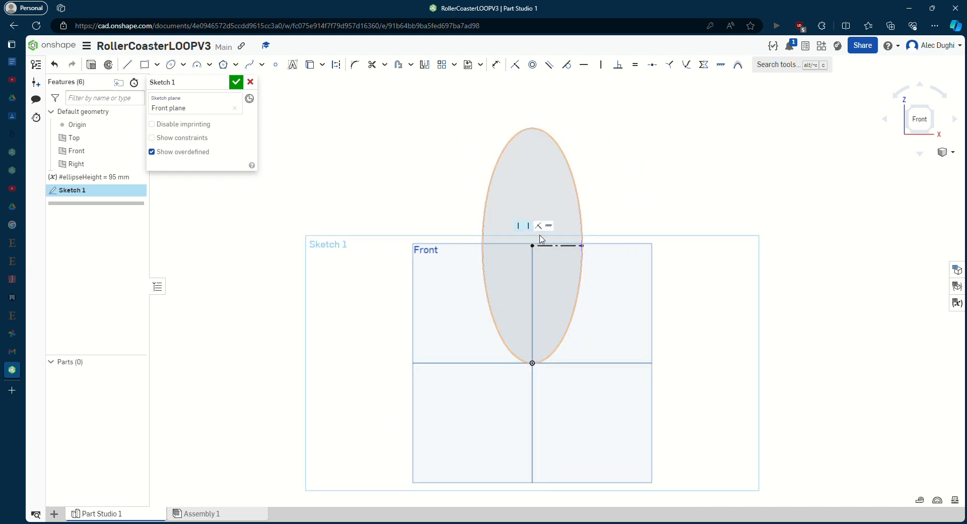
scroll(541, 238, "up", 3)
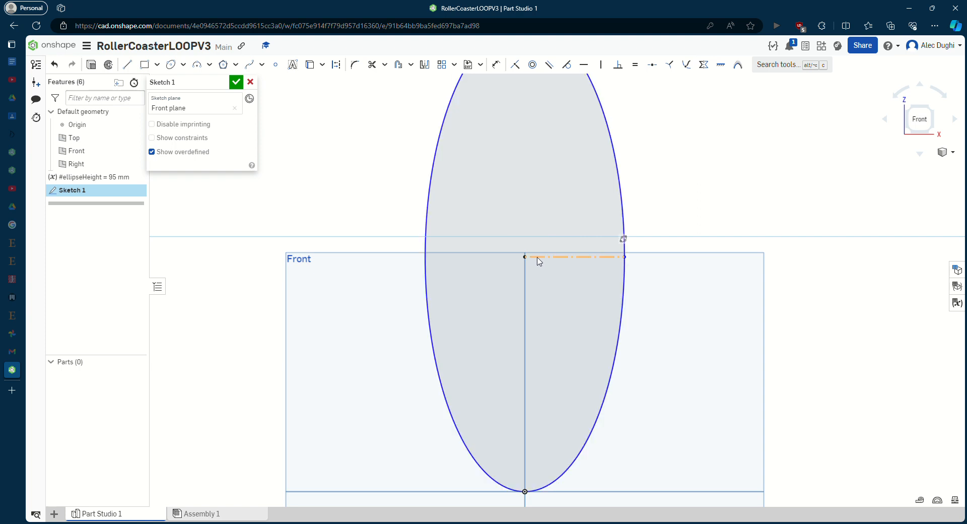
key("d")
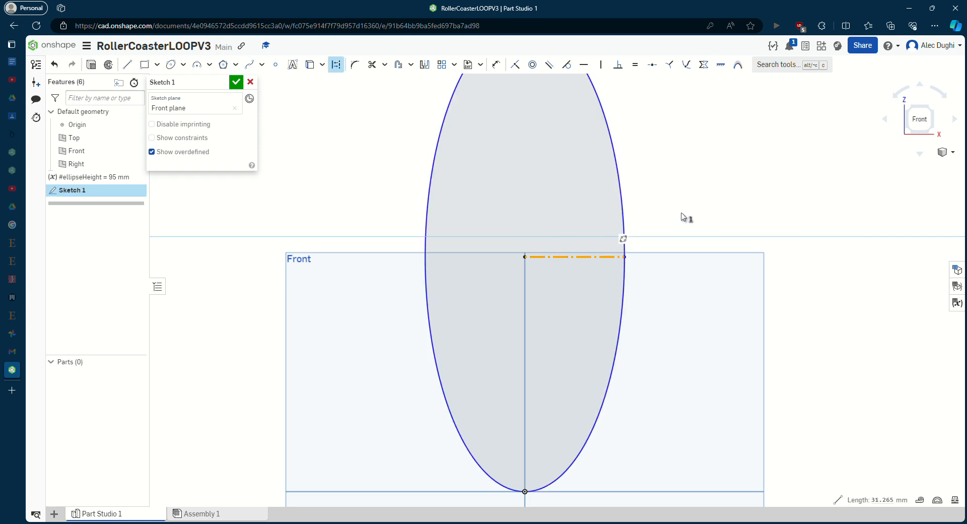
key("Escape")
left_click(534, 258)
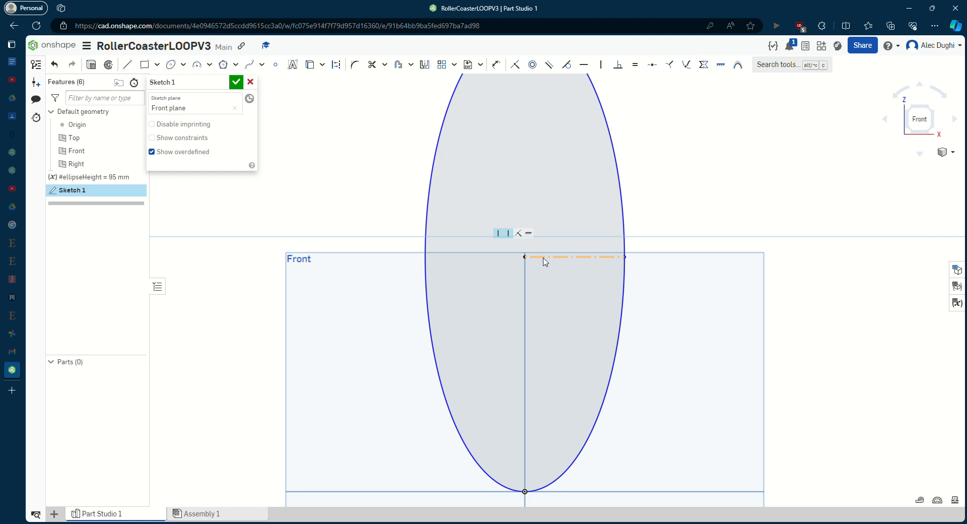
key("d")
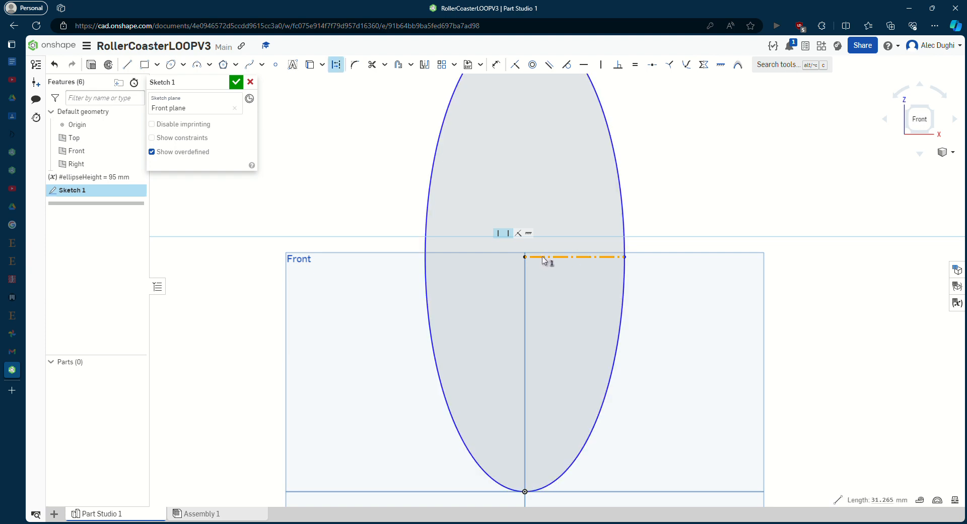
left_click(527, 258)
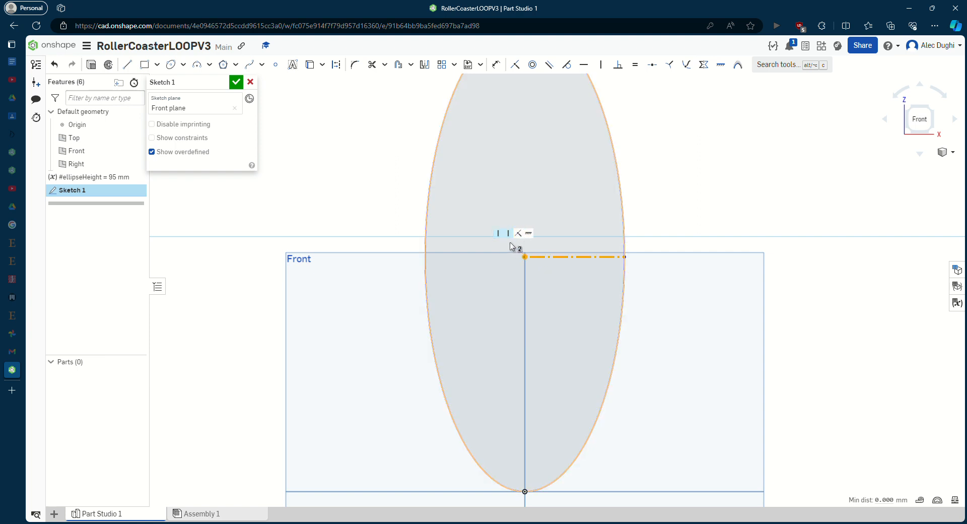
left_click(725, 191)
left_click(588, 263)
key("d")
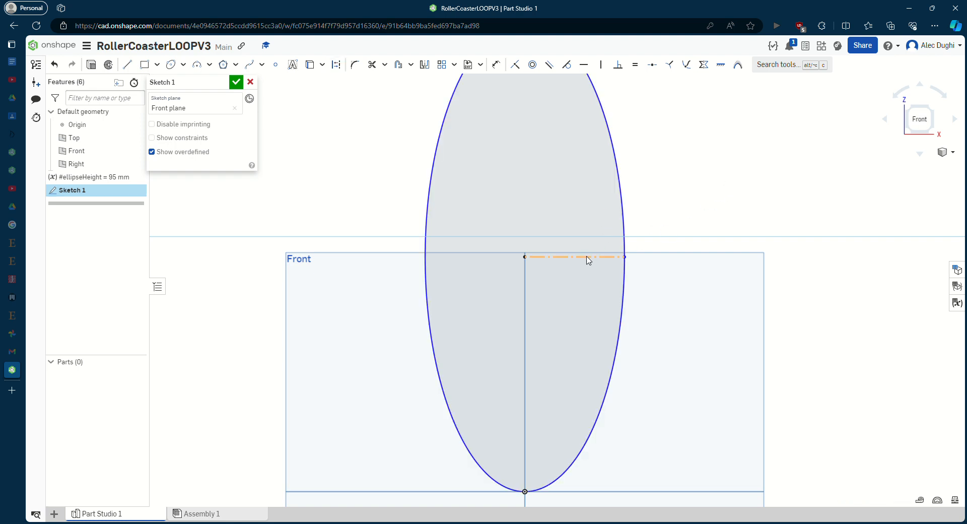
left_click(711, 186)
mouse_move(631, 258)
left_mouse_down()
mouse_move(657, 256)
mouse_move(614, 258)
mouse_move(611, 232)
mouse_move(648, 241)
mouse_move(628, 242)
left_mouse_up()
Draw two end-to-end vertical construction lines, about 33.6 mm and 40 mm long, from the ellipse's centre down to the origin
scroll(629, 267, "down", 3)
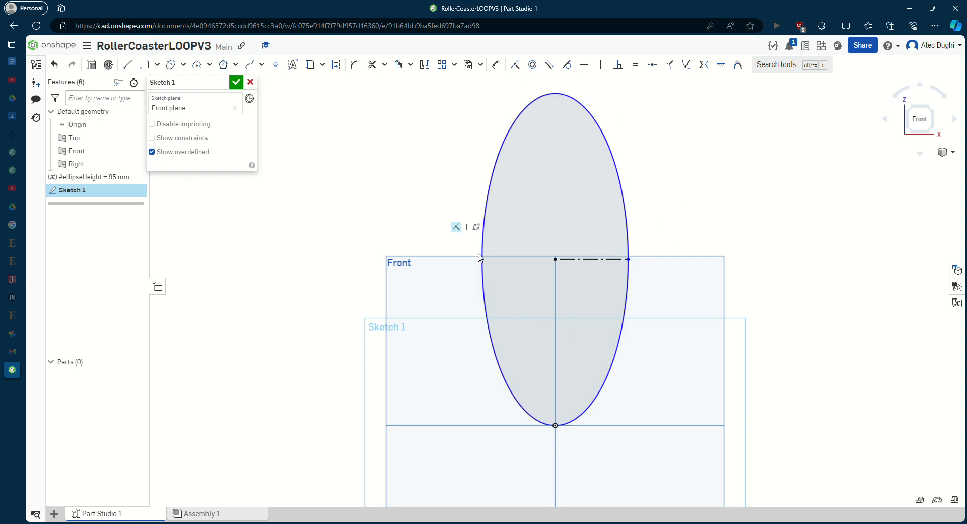
key("l")
key("q")
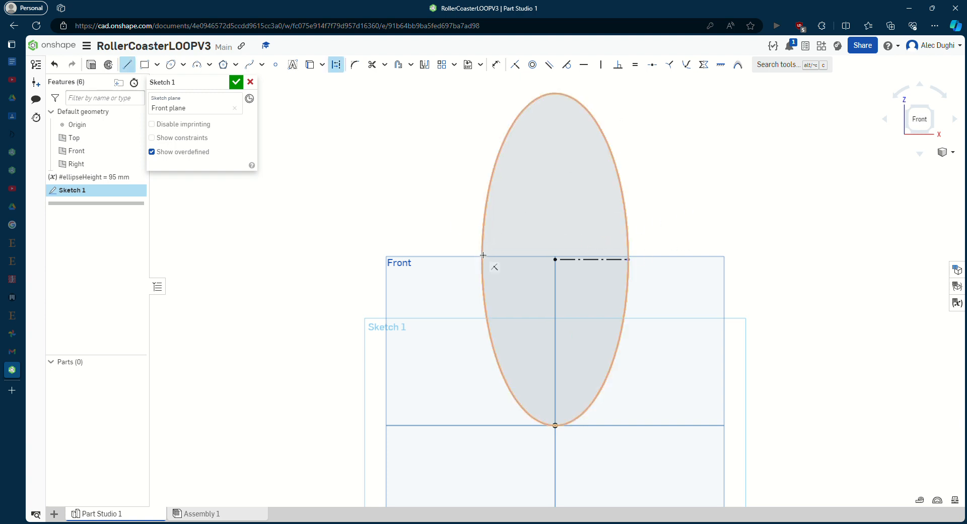
left_click(555, 260)
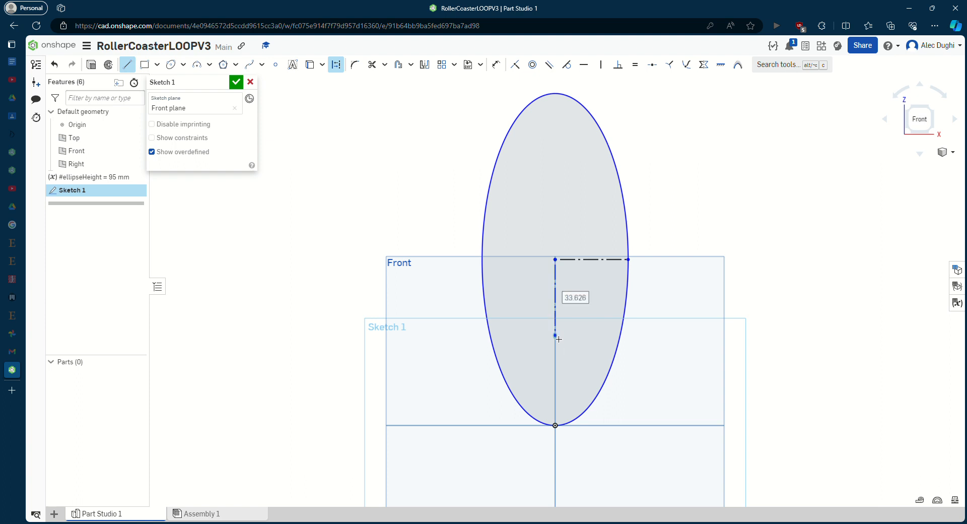
left_click(555, 335)
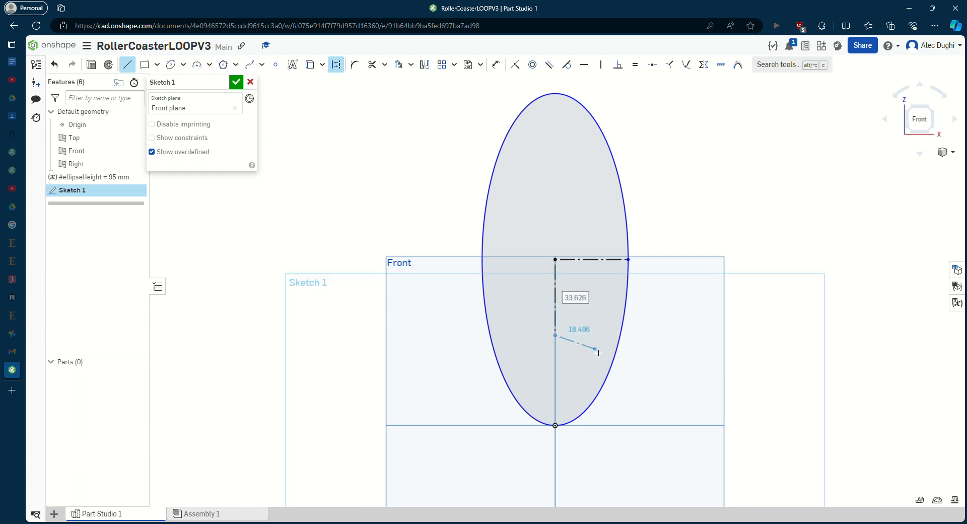
left_click(555, 425)
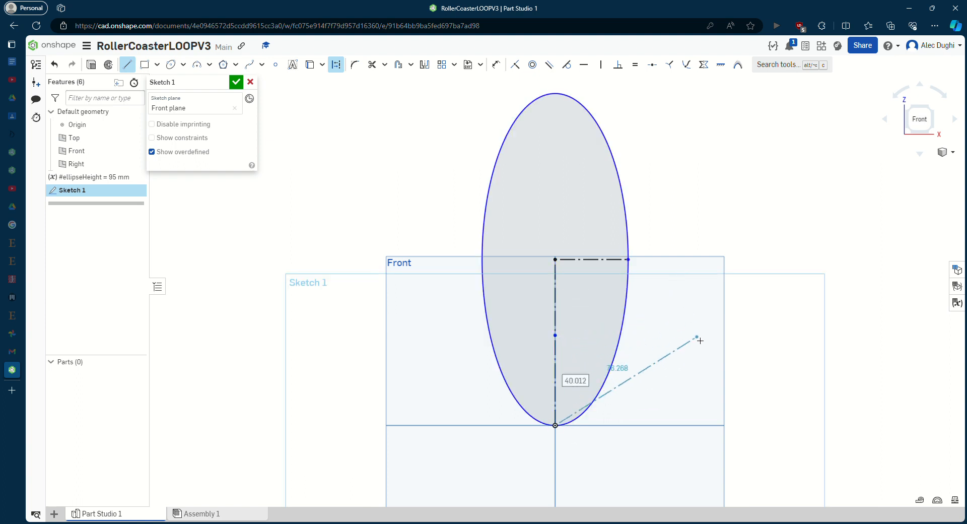
key("Escape")
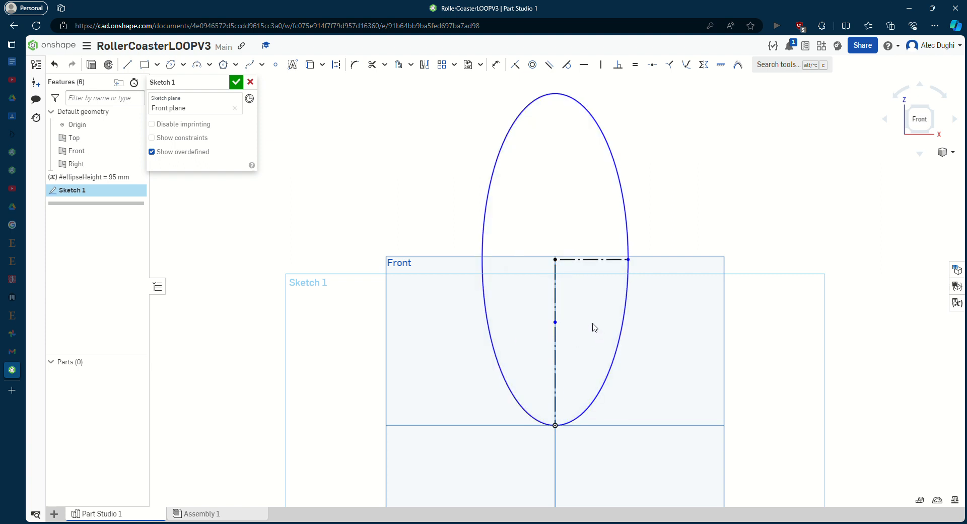
Slide the shared endpoint of the two vertical construction lines up and down freehand
left_click(555, 285)
left_click(555, 366)
left_click(555, 308)
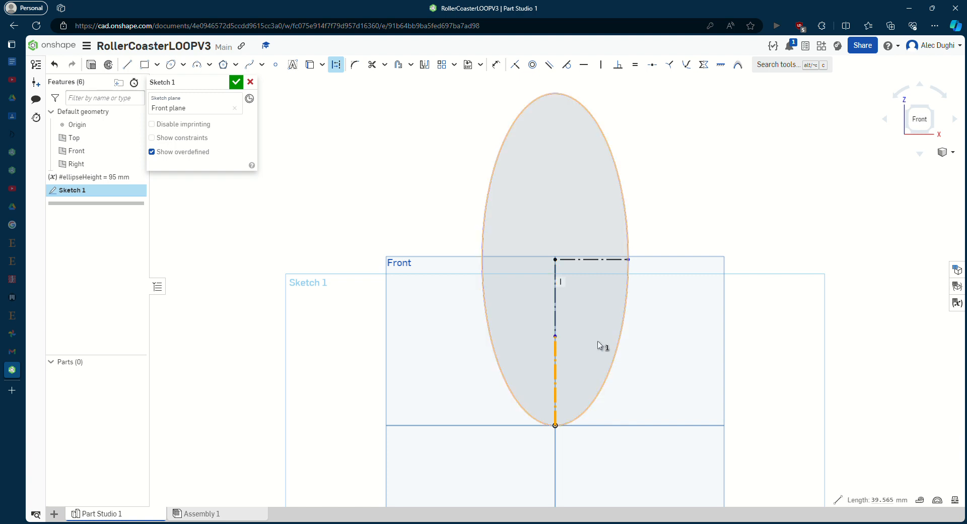
left_click(733, 181)
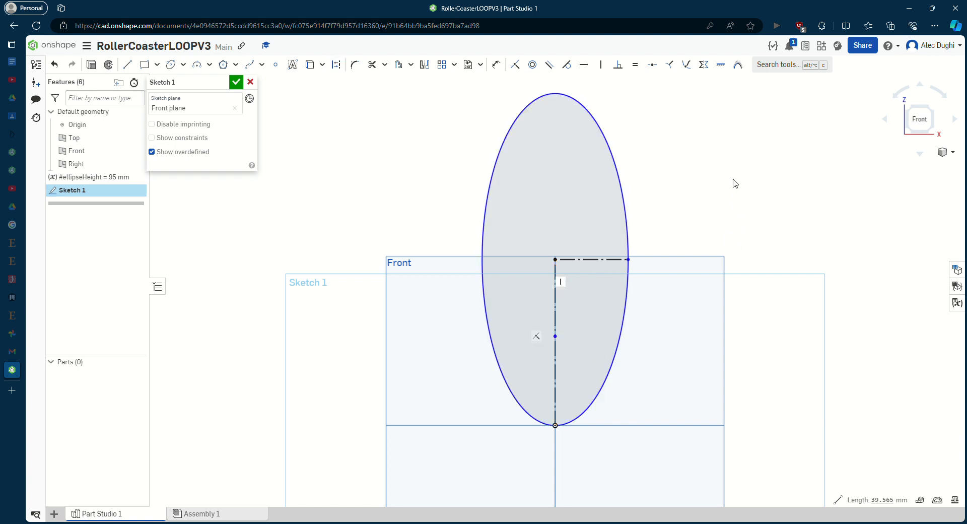
left_click_drag(556, 337, 563, 320)
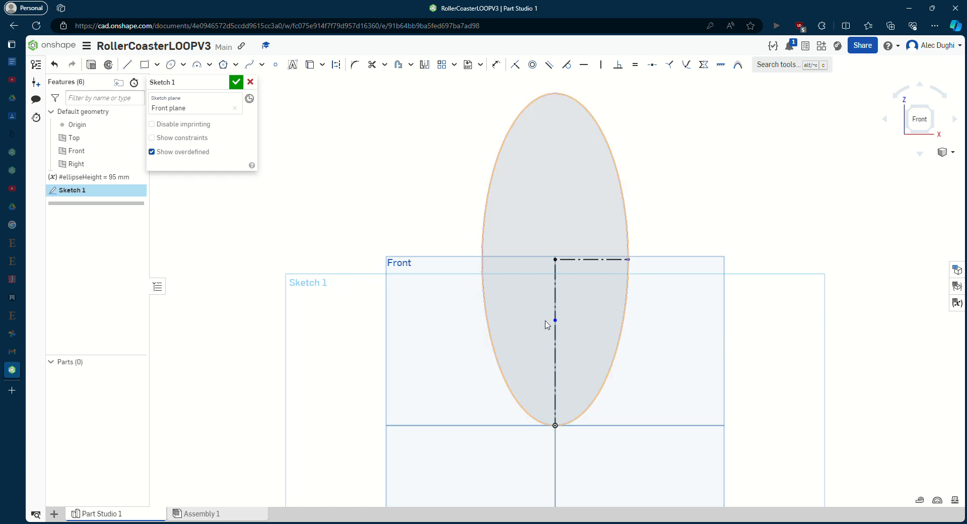
left_click_drag(558, 323, 564, 313)
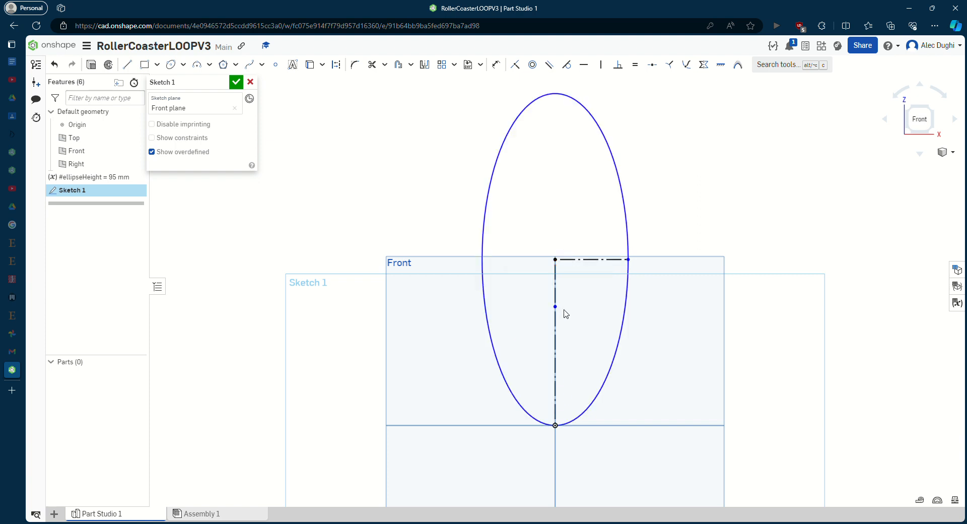
left_click(556, 280)
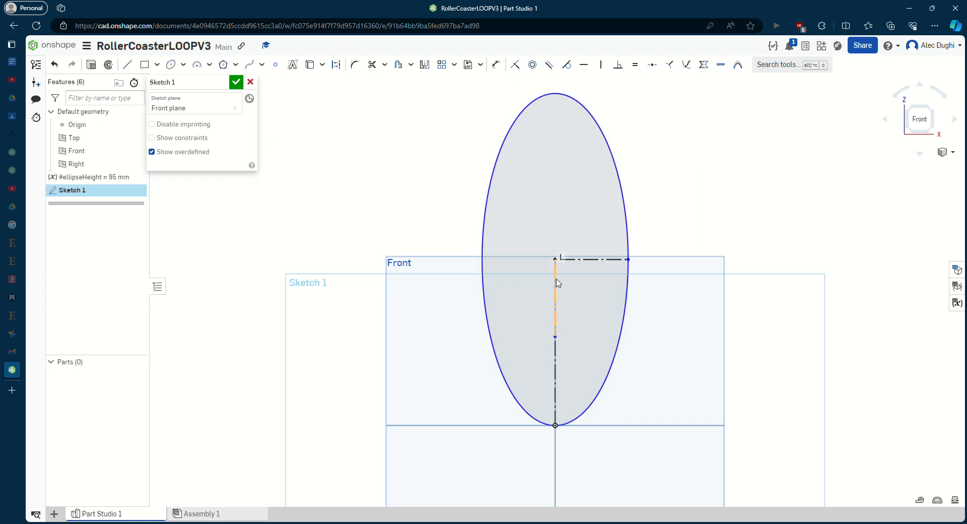
key("d")
left_click(626, 306)
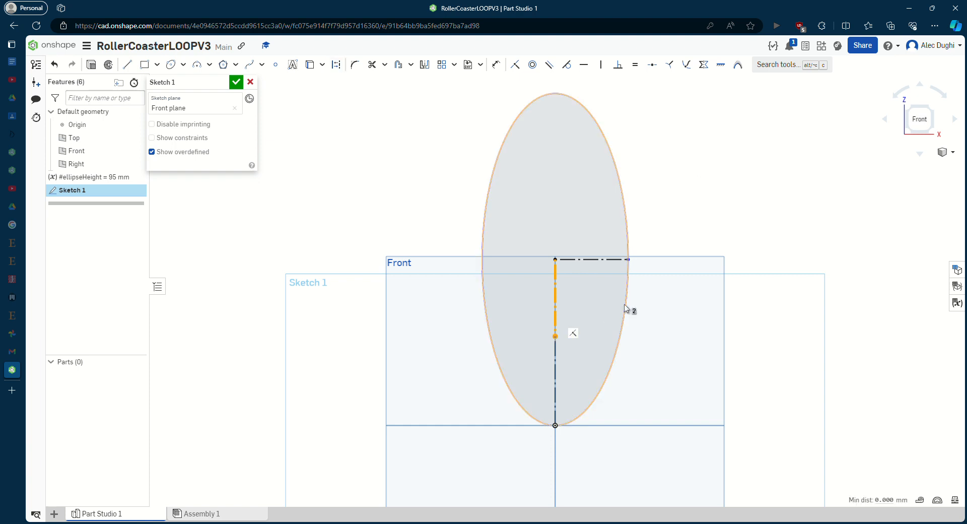
left_click(697, 201)
left_click(555, 337)
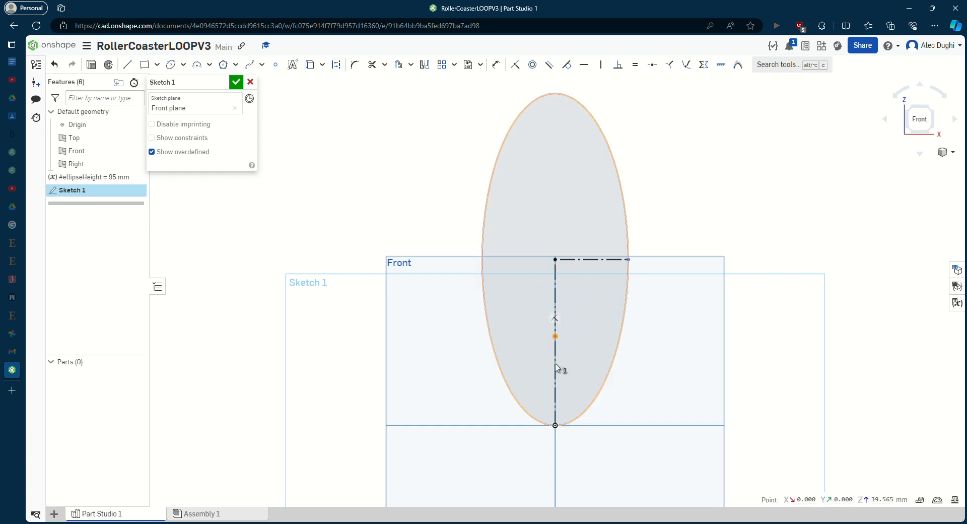
mouse_move(555, 339)
left_mouse_down()
mouse_move(561, 307)
mouse_move(557, 360)
mouse_move(560, 327)
mouse_move(560, 347)
left_mouse_up()
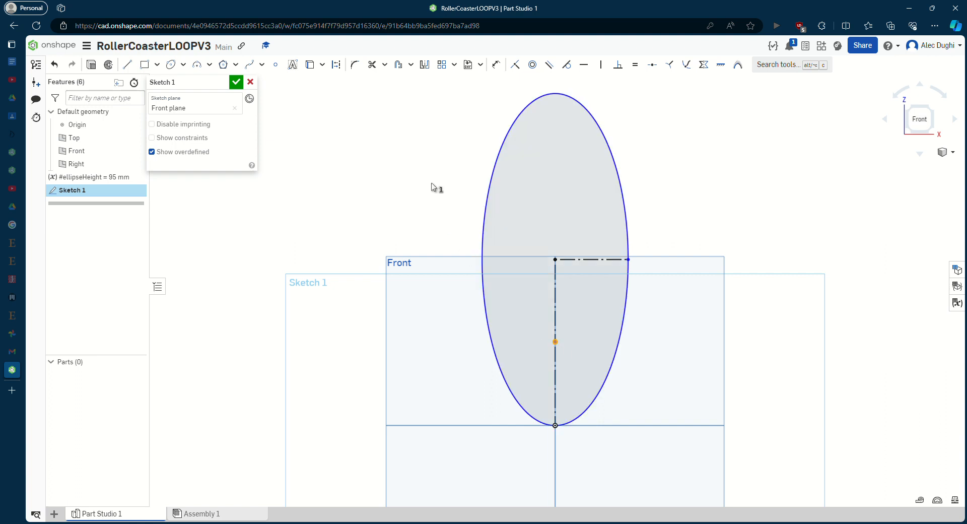
Apply an Equal constraint between the two vertical construction lines
left_click(455, 162)
left_click(635, 65)
left_click(556, 301)
left_click(668, 266)
left_click(555, 336)
left_click(556, 323)
left_click(625, 316)
Make the horizontal construction line equal in length to the upper vertical construction line
key("e")
left_click(617, 259)
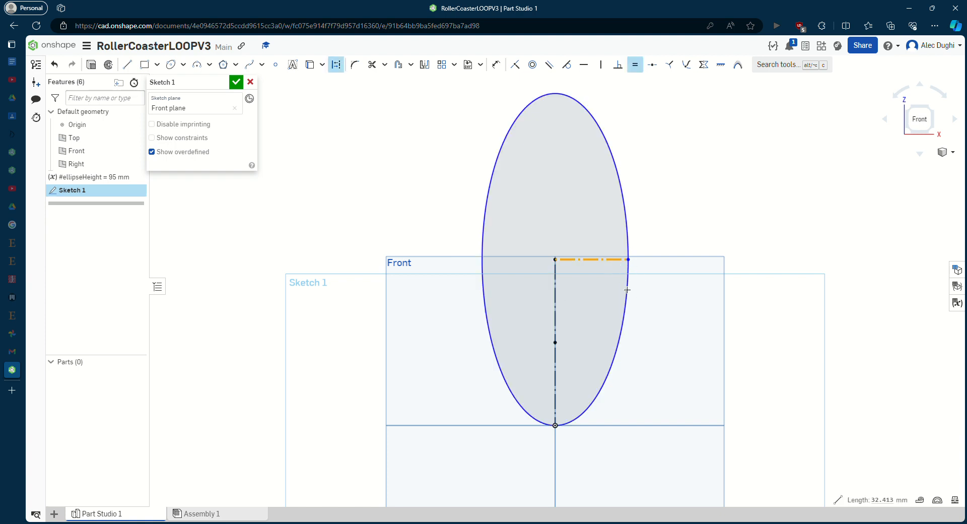
left_click(560, 295)
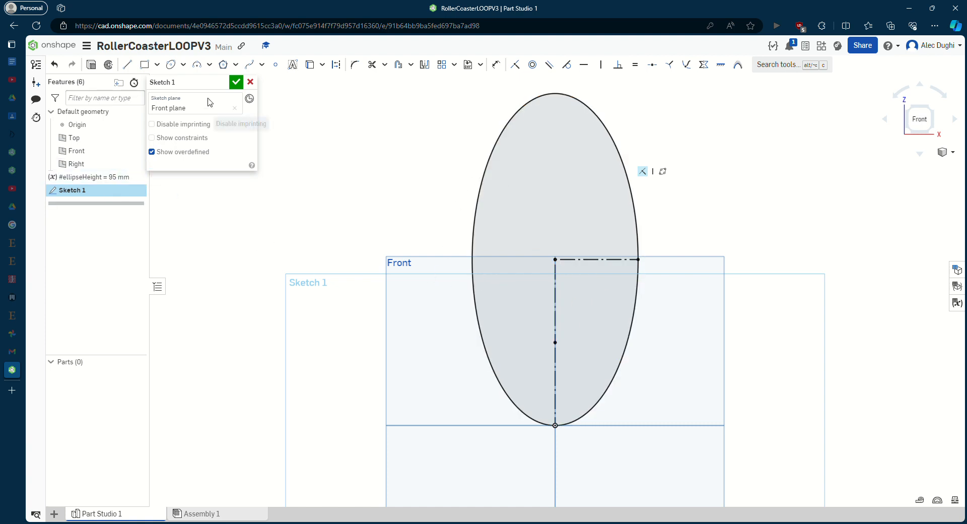
Finish the sketch and delete the #ellipseHeight variable from the feature list
left_click(236, 82)
right_click(111, 177)
left_click(146, 252)
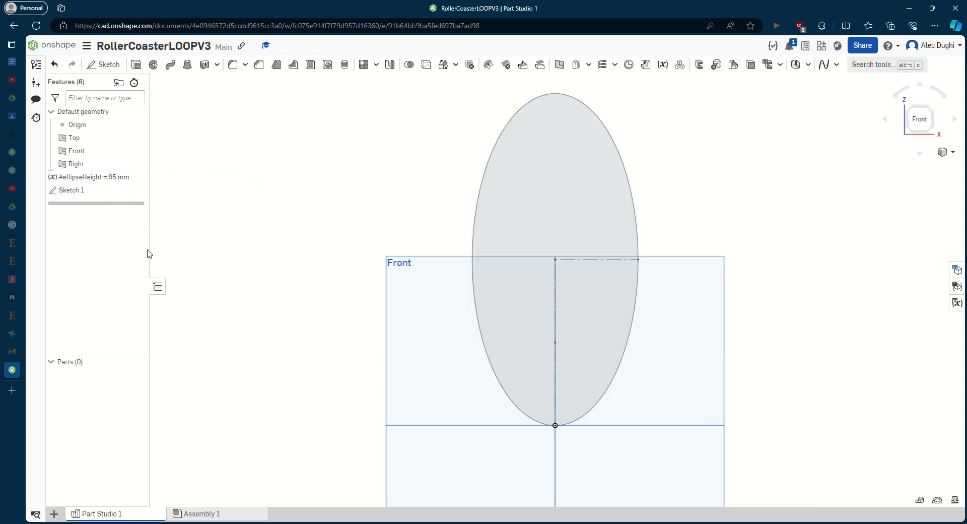
left_click(119, 179)
In Sketch 1, remove the Fix constraint from the ellipse's centre and enlarge the ellipse freehand by its side edge
double_click(120, 180)
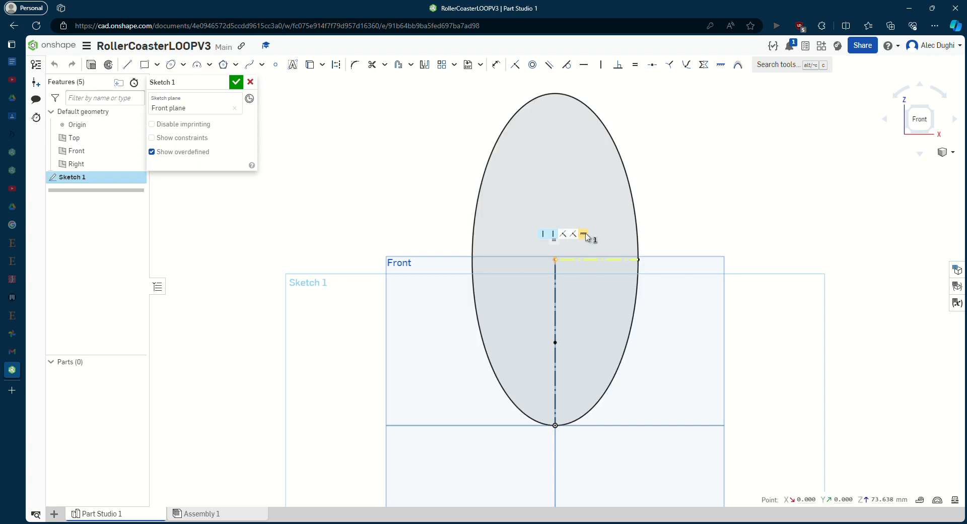
key("Delete")
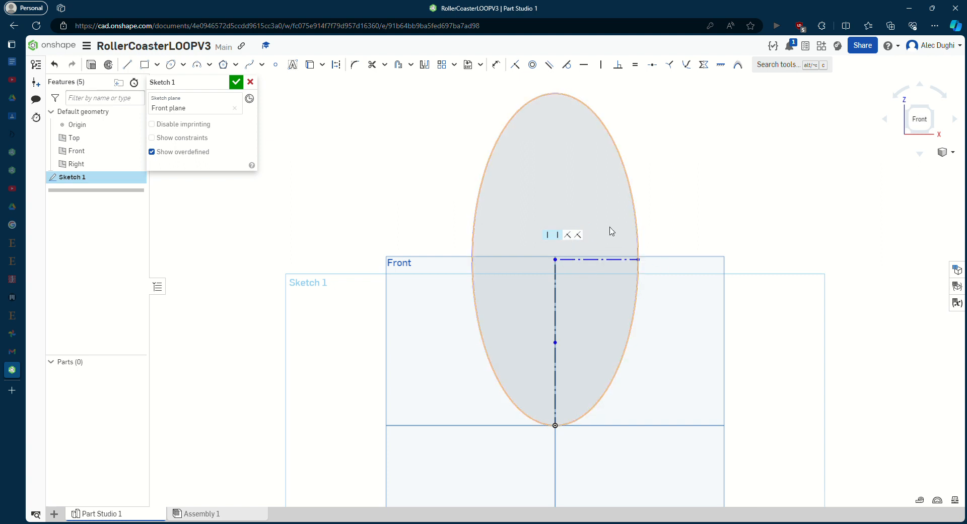
left_click_drag(641, 261, 657, 242)
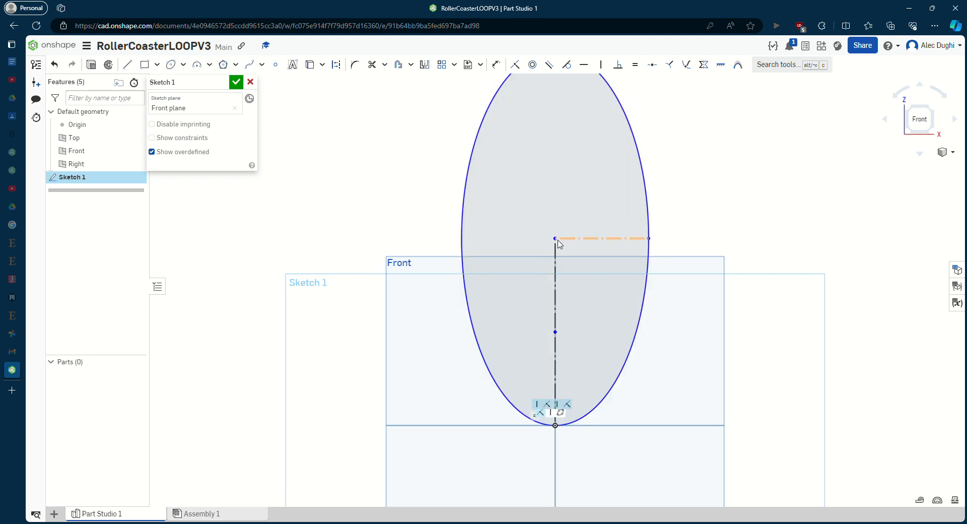
left_click(557, 266)
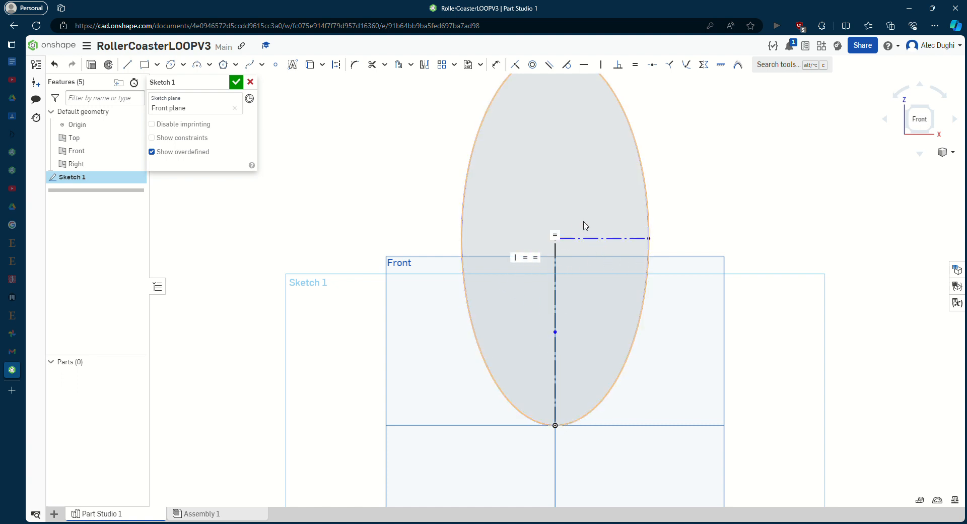
left_click(555, 333)
scroll(492, 229, "down", 3)
scroll(543, 178, "up", 3)
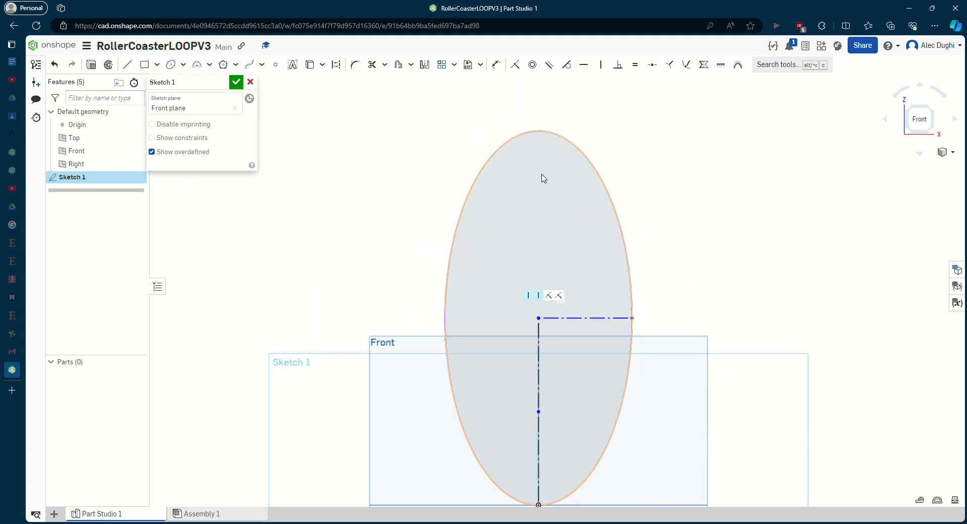
scroll(543, 179, "down", 1)
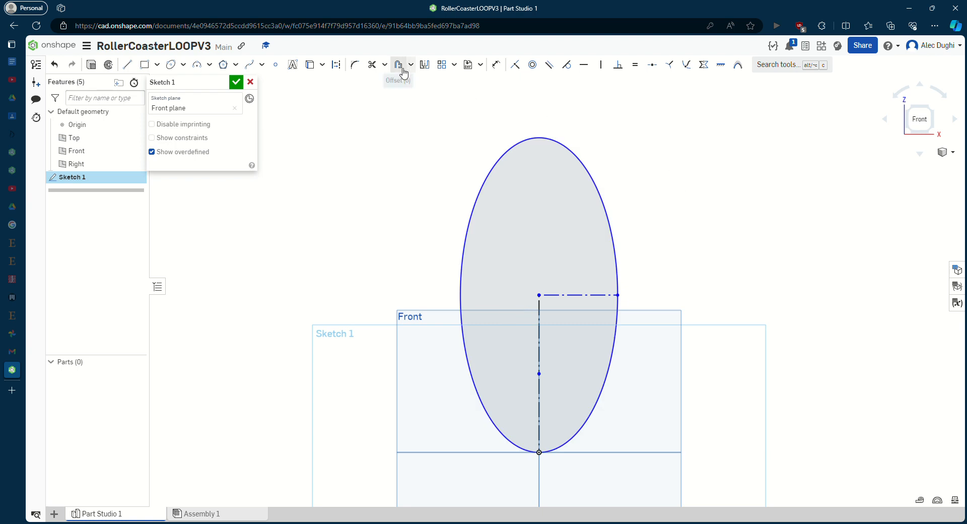
Delete the upper vertical construction line, then shorten the lower one freehand and make it vertical with a Vertical constraint
left_click(539, 373)
key("Delete")
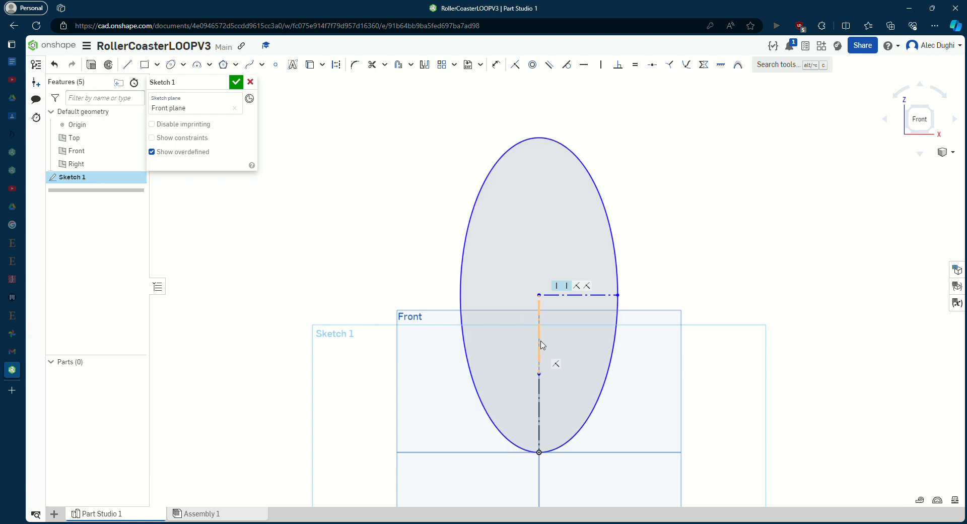
left_click_drag(539, 373, 550, 397)
key("v")
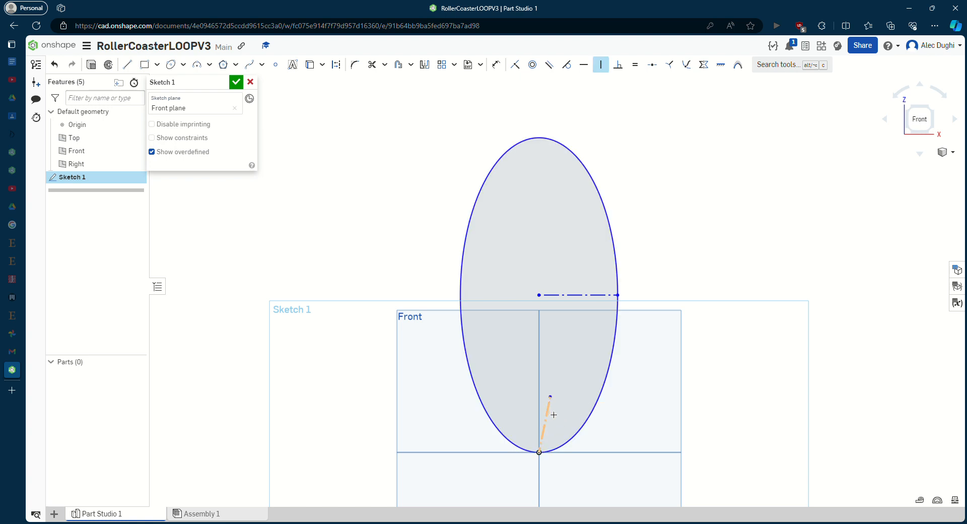
key("Escape")
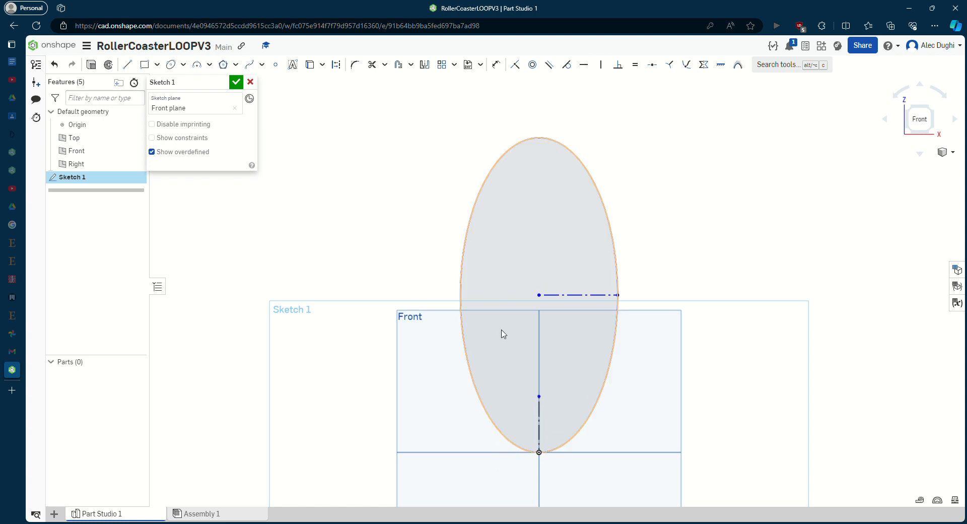
key("l")
key("q")
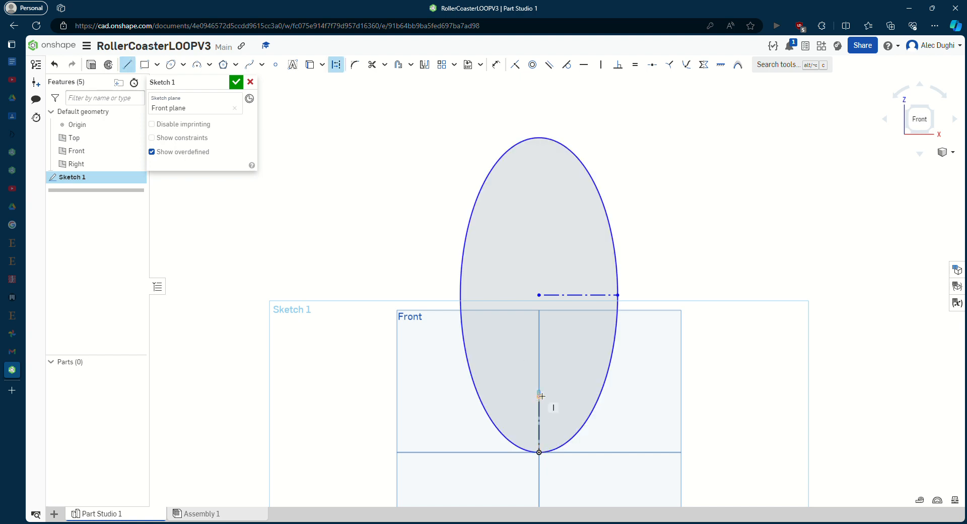
left_click(540, 396)
key("Escape")
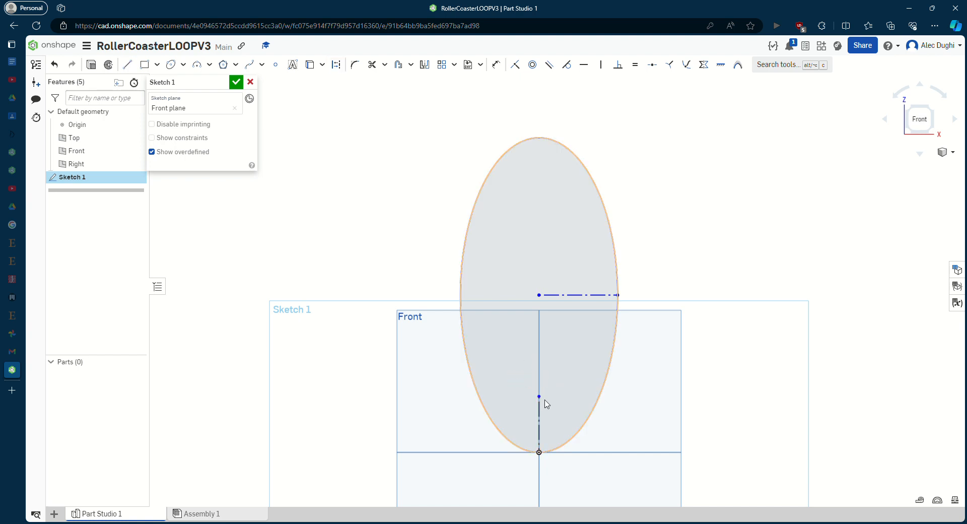
Draw two vertical construction lines end to end from the lower construction line's upper endpoint to the ellipse's centre
key("l")
key("q")
left_click(544, 402)
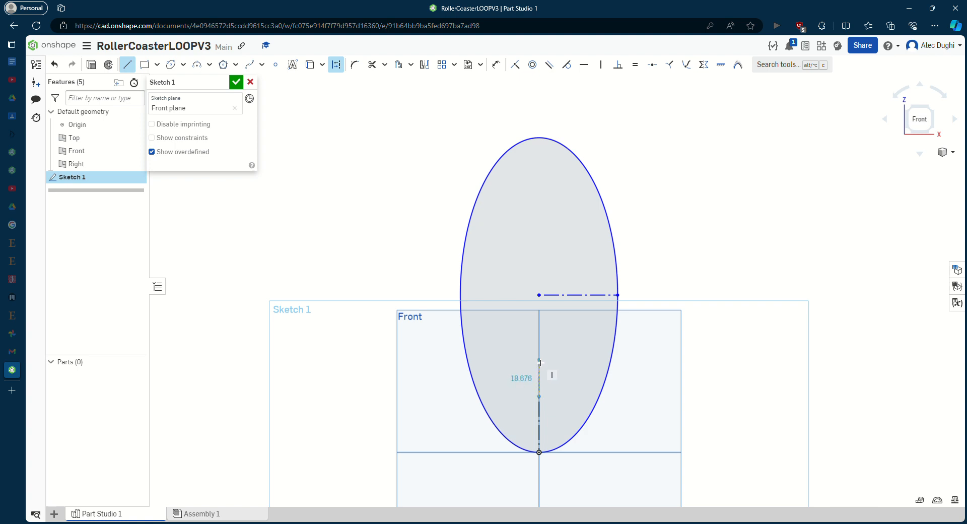
left_click(540, 297)
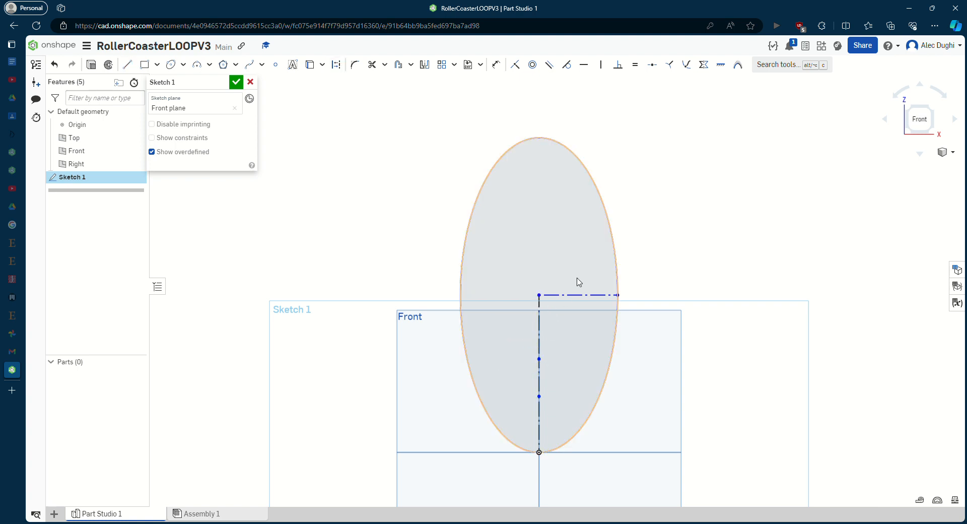
Apply Equal constraints so the three stacked vertical construction lines share the same length
key("e")
left_click(539, 383)
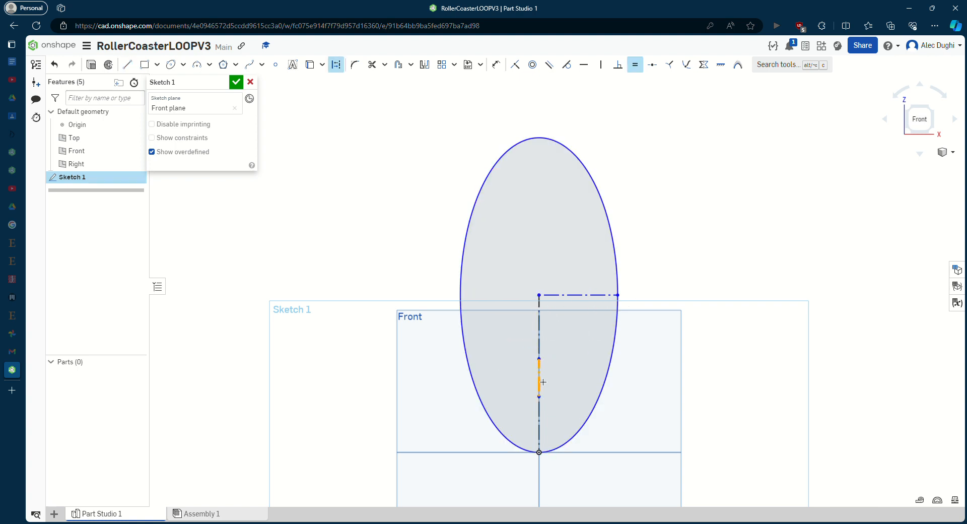
left_click(539, 415)
left_click(544, 324)
left_click(541, 356)
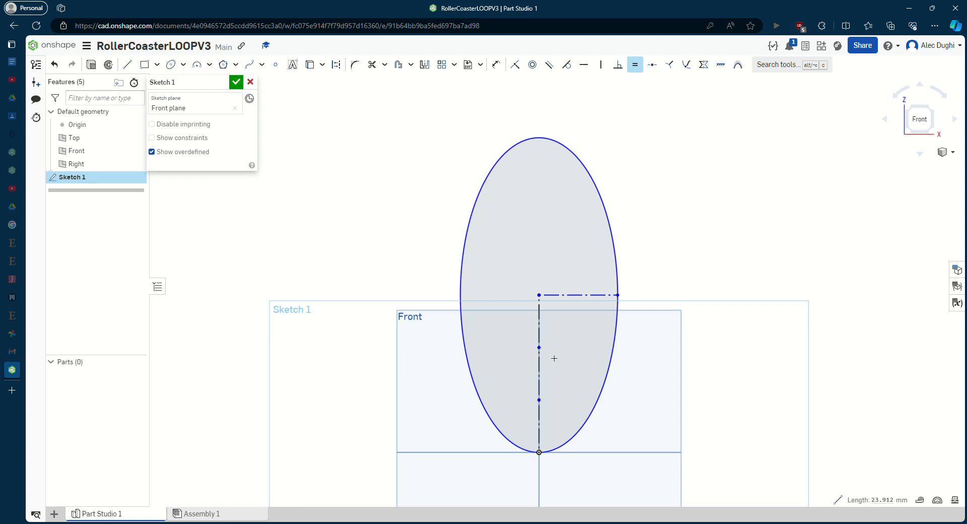
key("Escape")
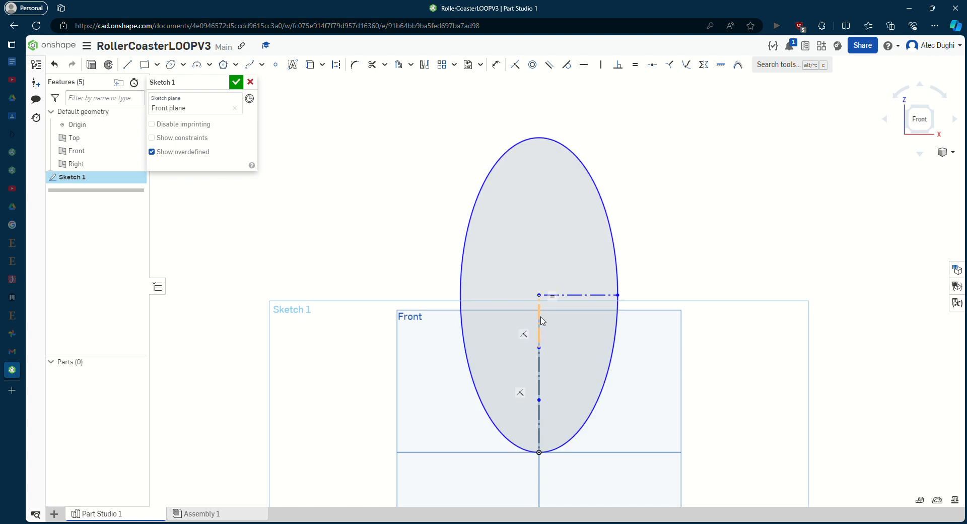
key("d")
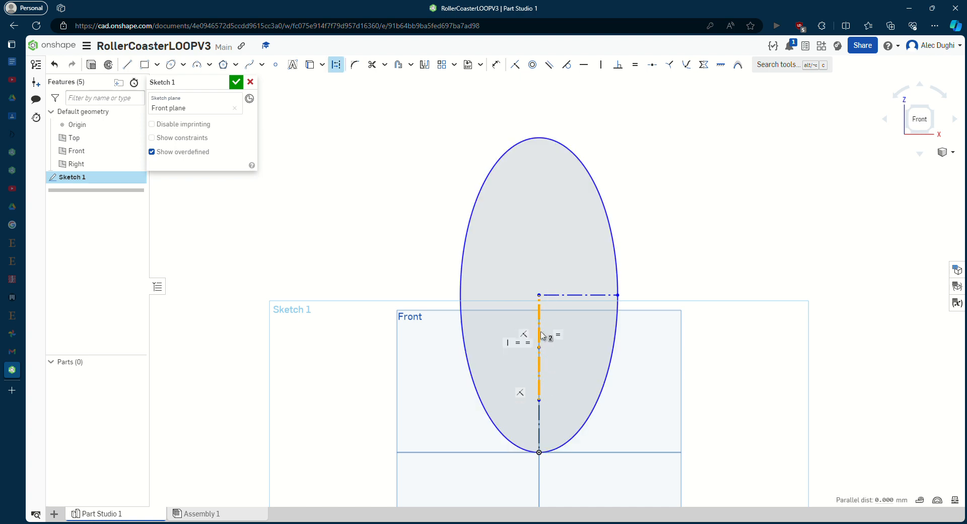
left_click(540, 423)
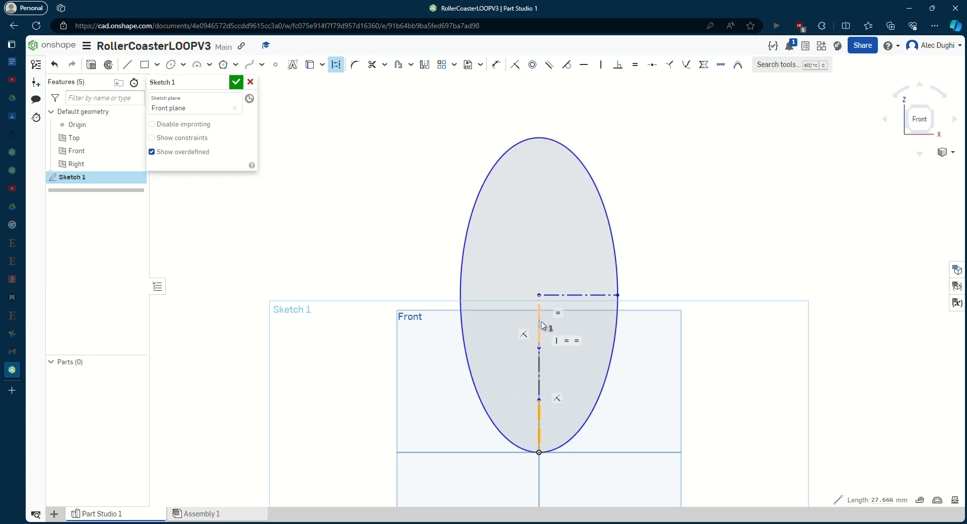
key("Escape")
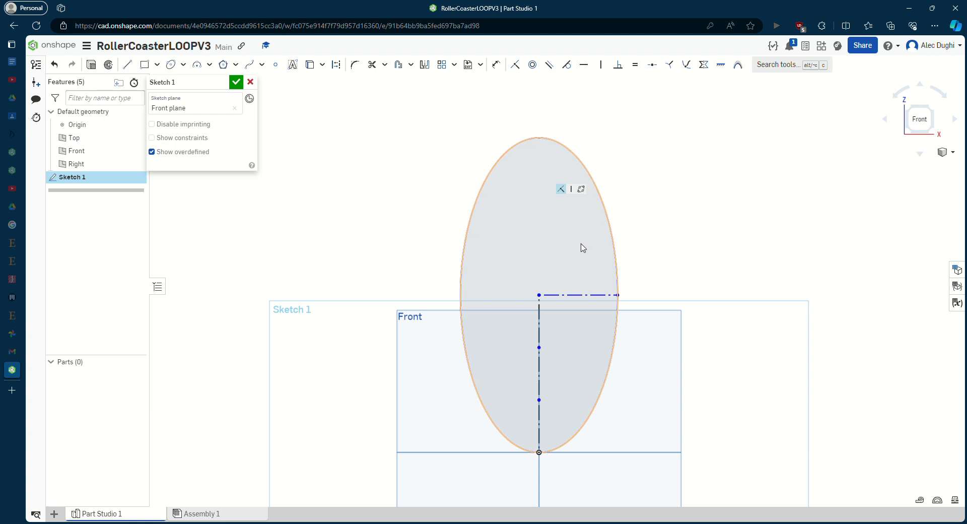
Make the horizontal construction line equal to the uppermost vertical construction line and enlarge the ellipse freehand
left_click(574, 294)
key("d")
left_click(541, 315)
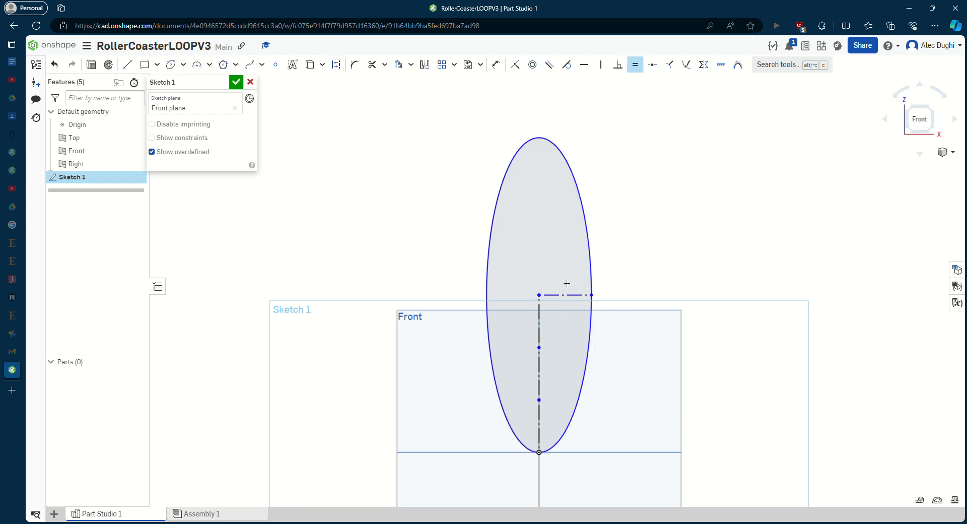
left_click_drag(566, 168, 596, 224)
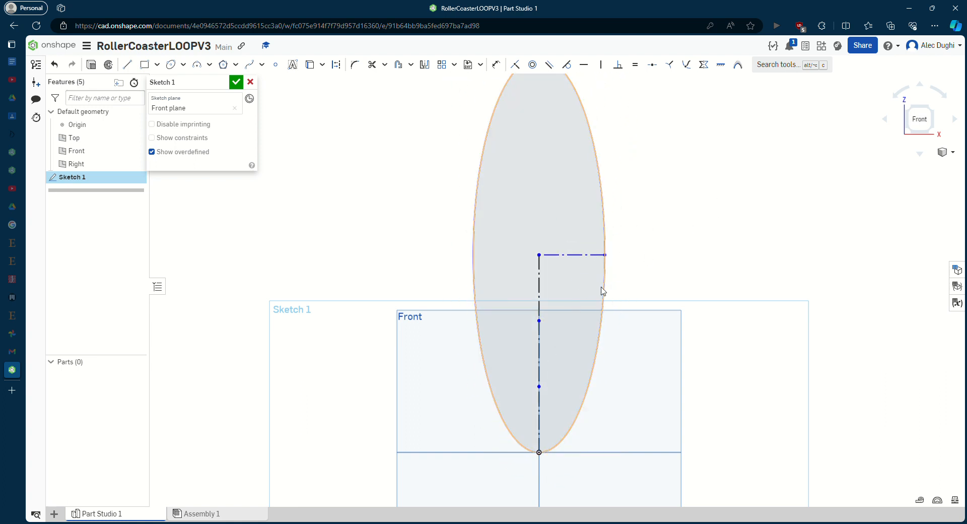
Sketch a curled freehand Bézier spline with five control points in the empty area beside the ellipse
left_click(262, 65)
left_click(262, 99)
left_click(327, 165)
left_click(389, 207)
left_click(318, 230)
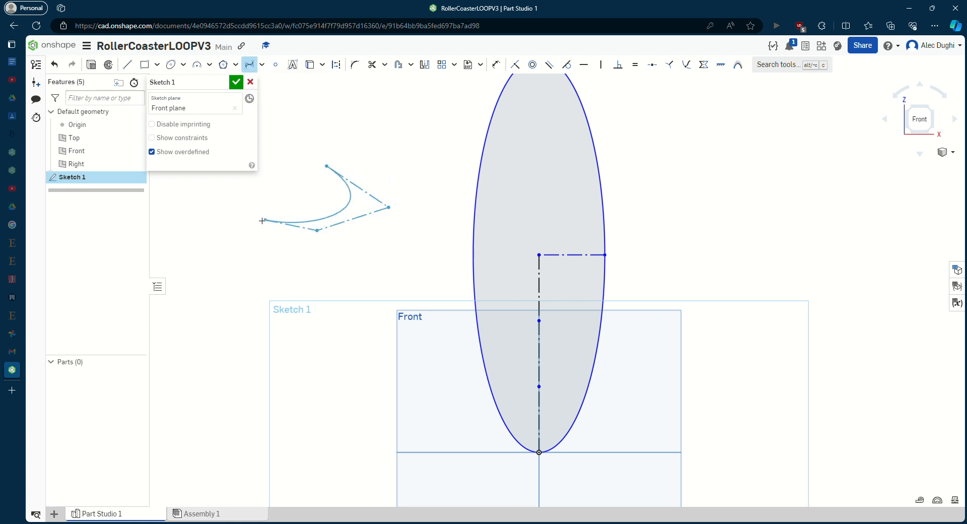
left_click(240, 174)
left_click(353, 125)
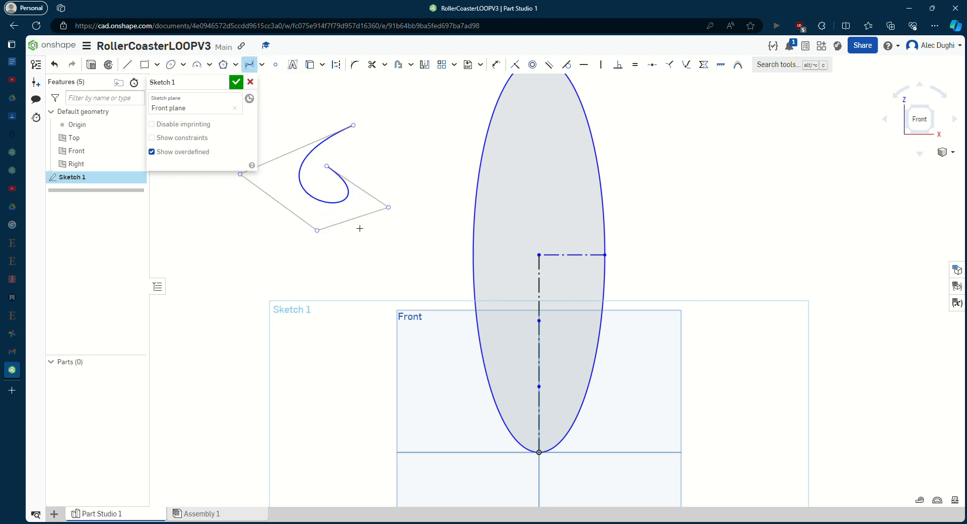
Delete the Bézier spline together with its control points from the sketch
left_click(411, 268)
key("Escape")
left_click(491, 173)
left_click_drag(427, 249, 275, 144)
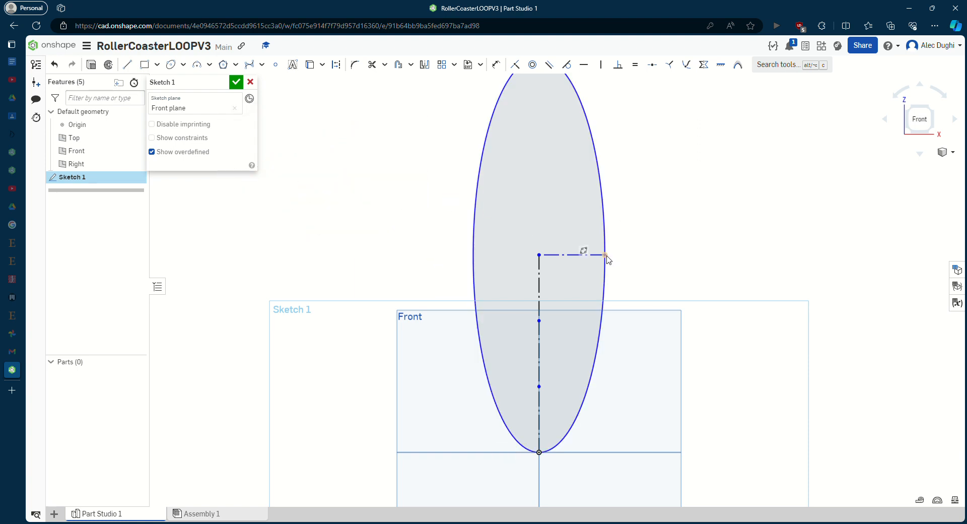
Shrink the ellipse freehand by moving its side point inward and downward
left_click_drag(604, 256, 595, 283)
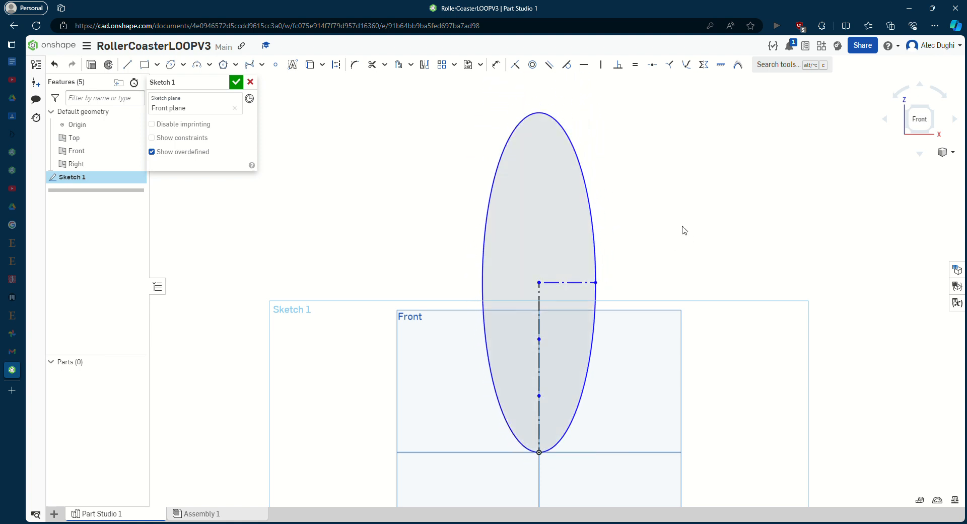